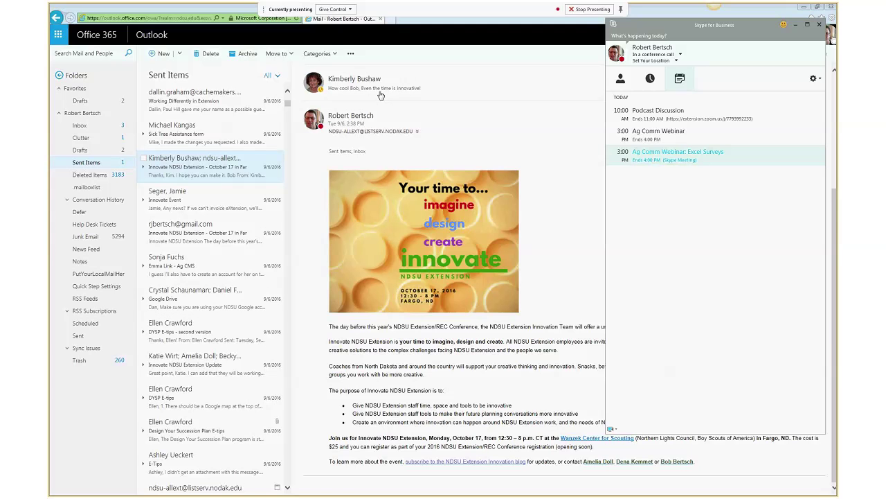
- Minimize the Skype meeting window and bring up the Office 365 app launcher in Outlook
click(796, 26)
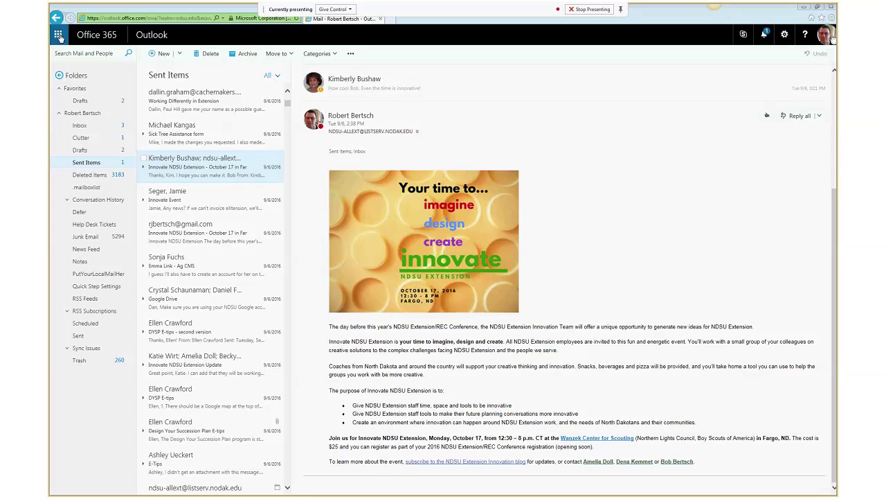
click(59, 35)
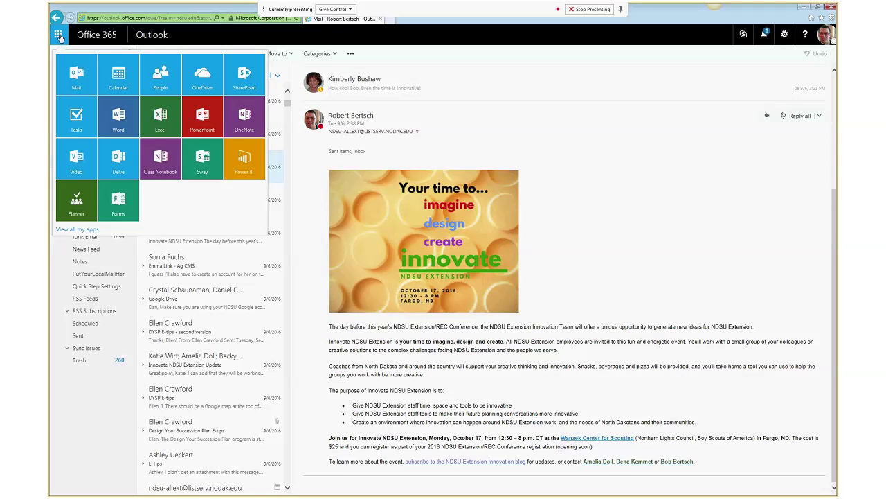
- Choose OneDrive from the Office 365 app launcher to reach the Files list
click(202, 72)
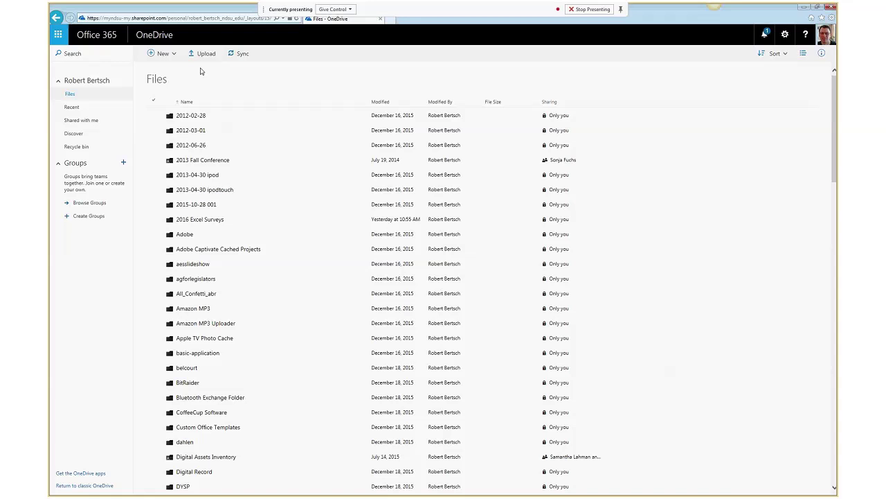
- From OneDrive's New menu, create an Excel survey file named test2
click(161, 56)
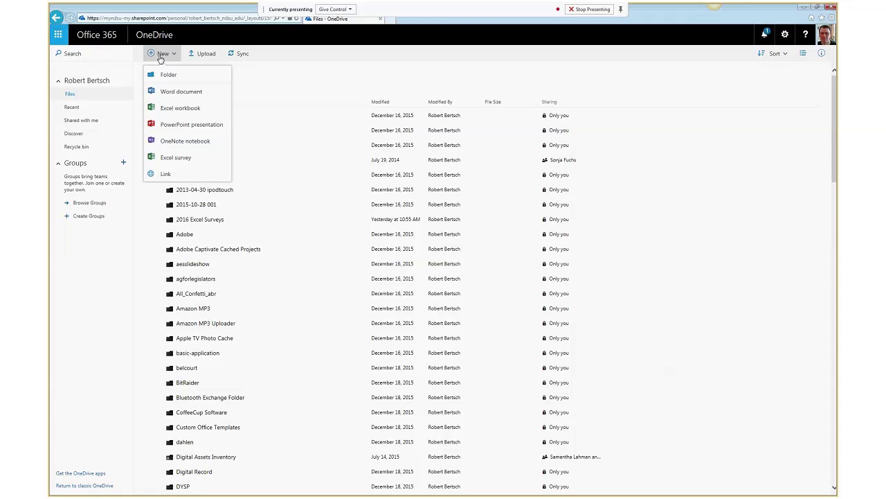
click(160, 57)
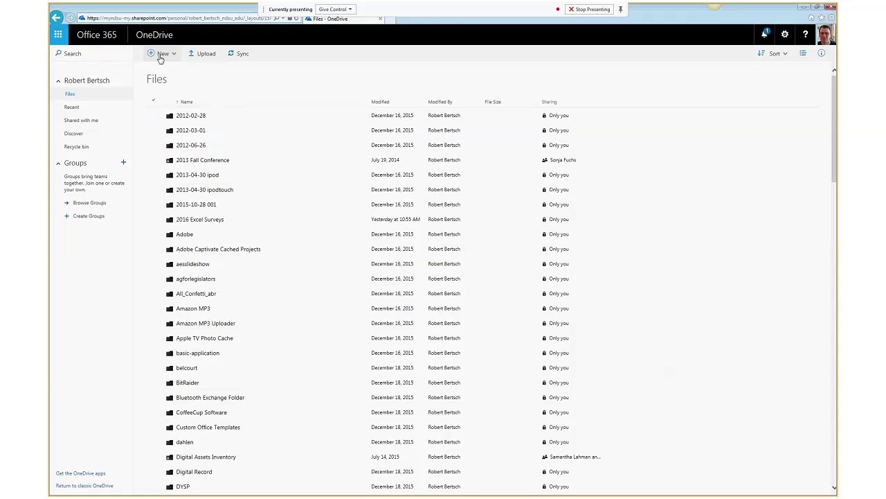
click(158, 56)
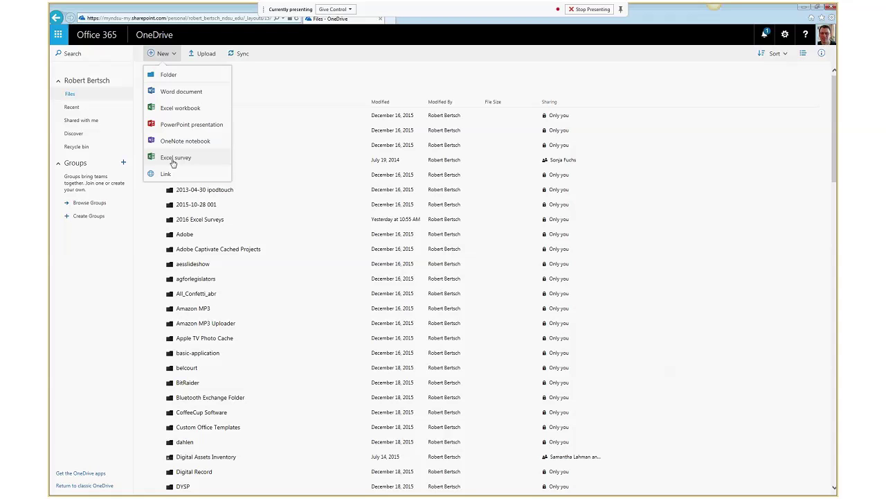
click(173, 160)
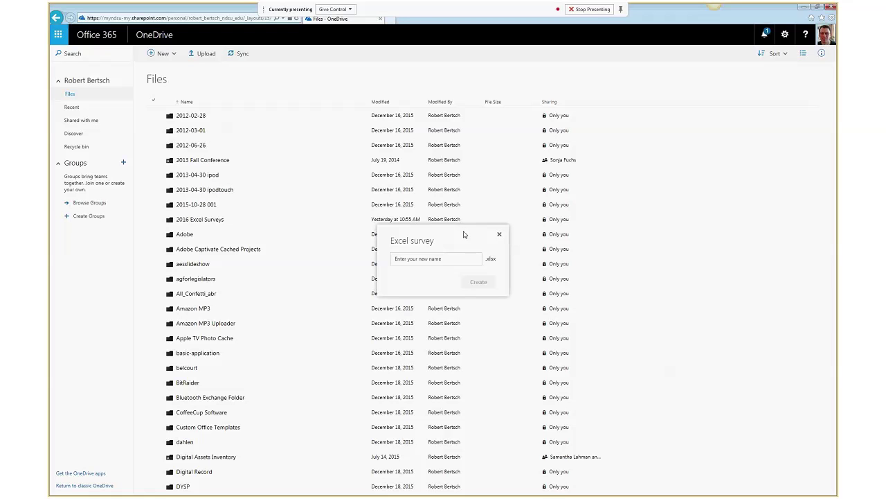
click(453, 259)
text(test2)
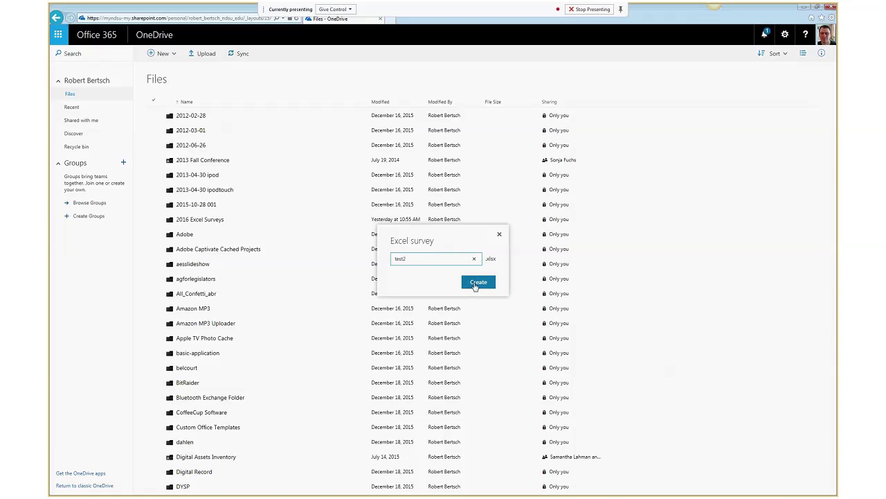
click(477, 284)
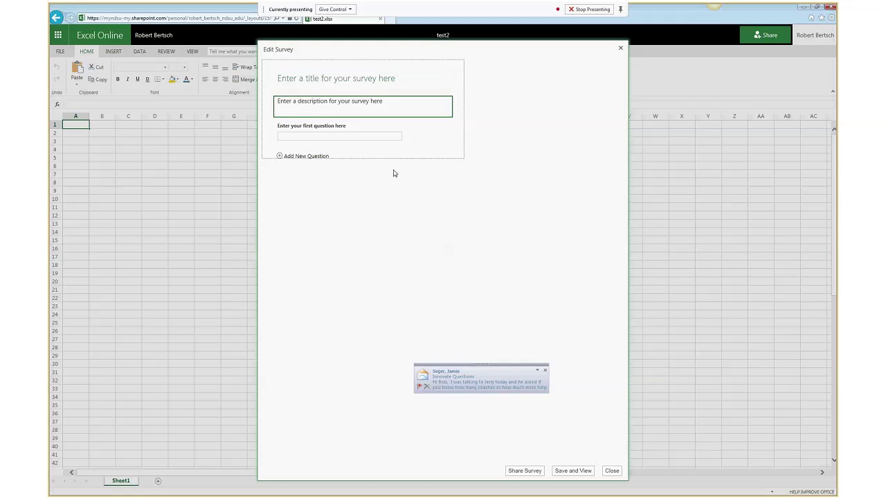
- Select the placeholder title in test2's blank Edit Survey form
click(323, 80)
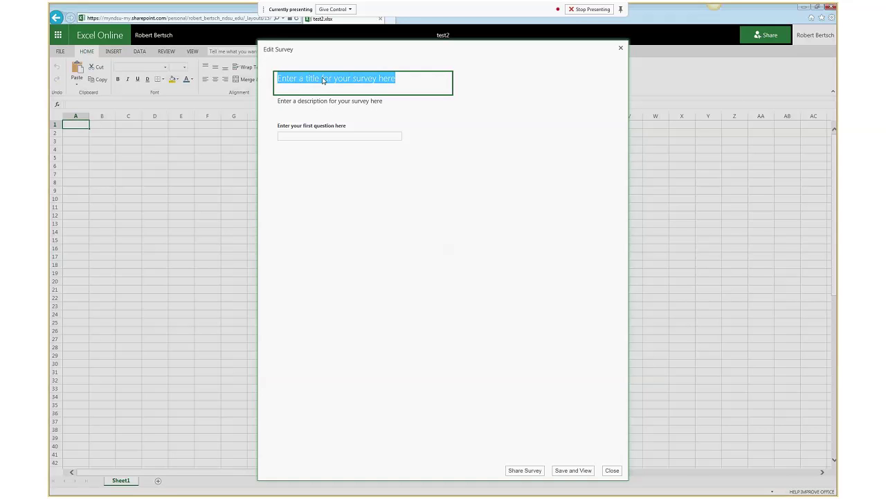
- Replace the survey title with 'Title', select the description, and open the first question's settings
key(BackSpace)
text(Title)
click(299, 108)
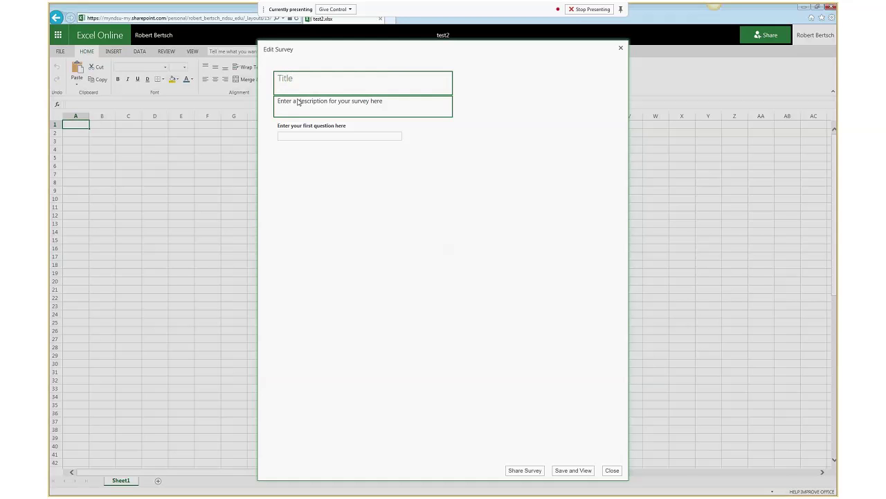
click(299, 102)
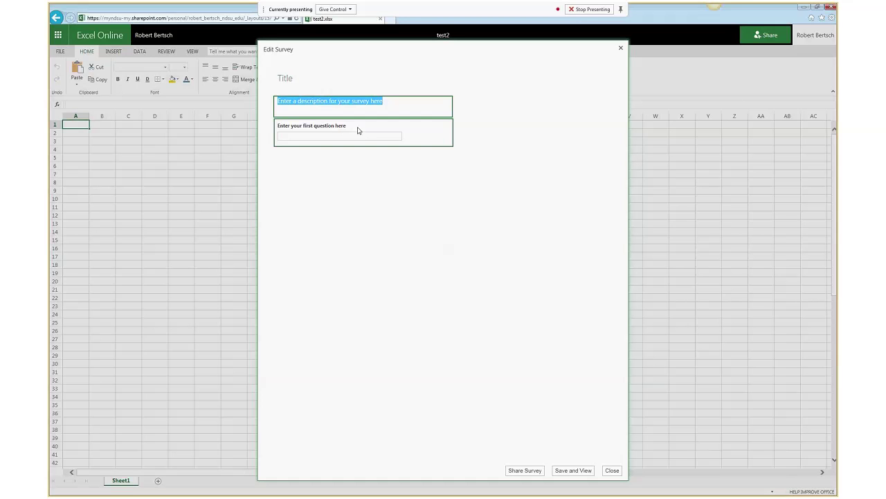
click(358, 129)
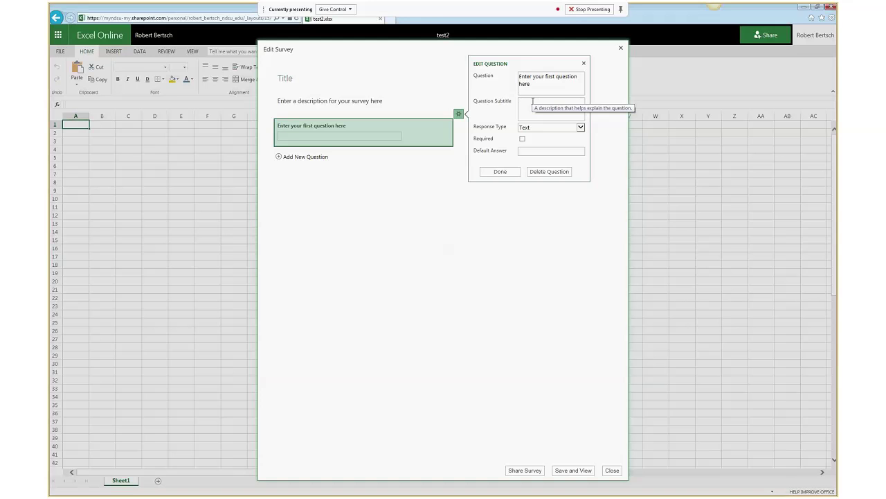
click(526, 88)
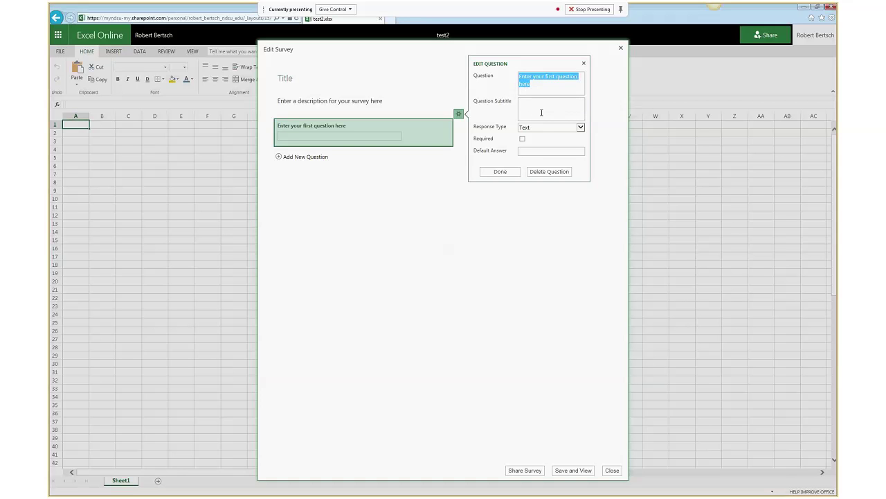
click(539, 104)
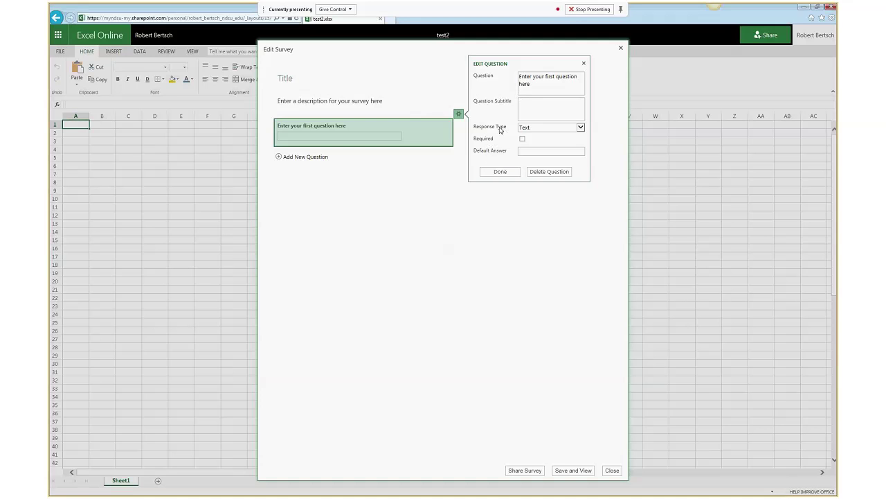
mouse_move(498, 129)
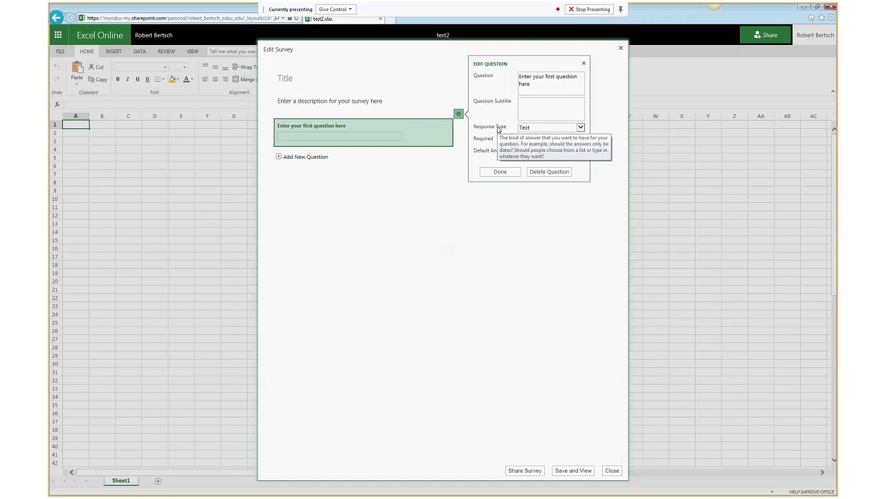
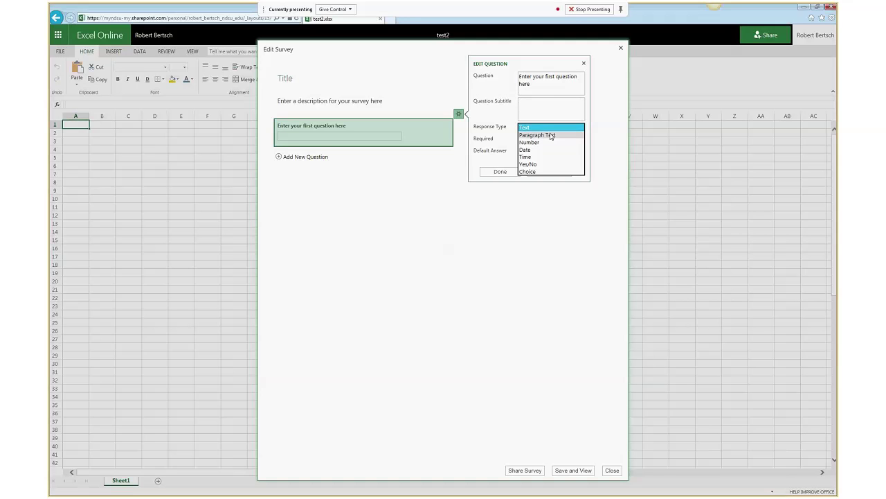
- Try Paragraph Text and Date on the first question, then set it to Yes/No, defaulting to No
click(551, 135)
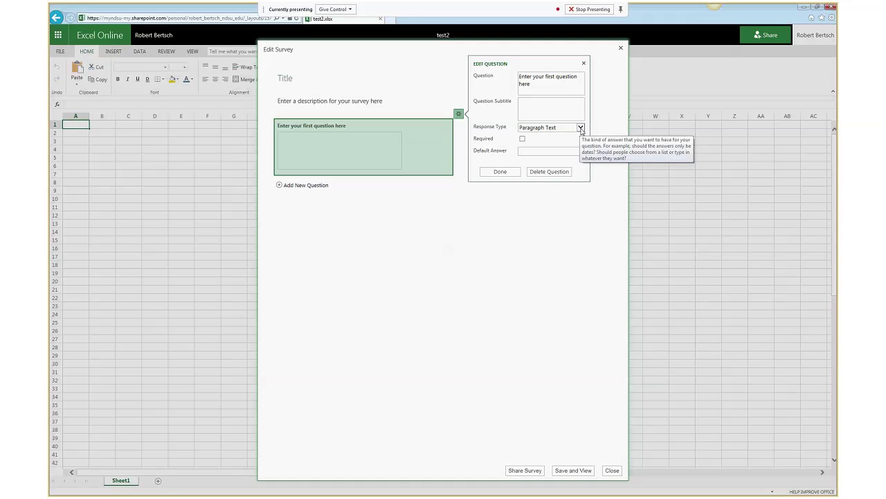
click(581, 129)
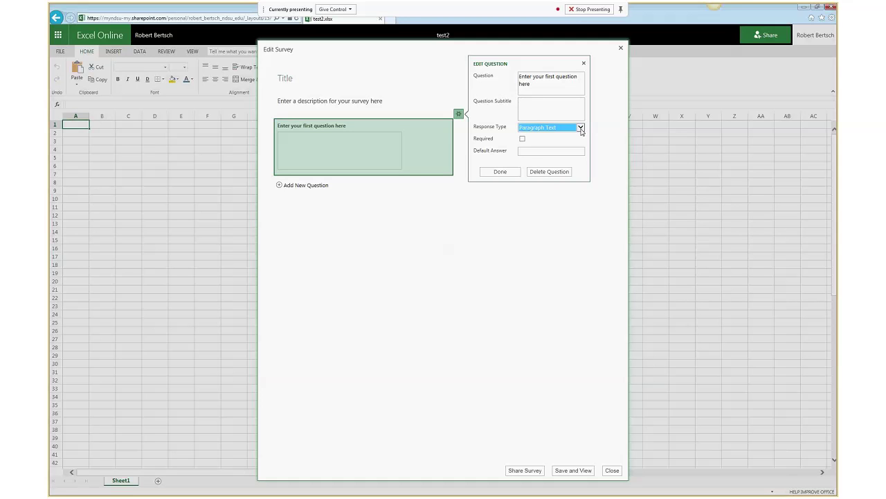
click(581, 129)
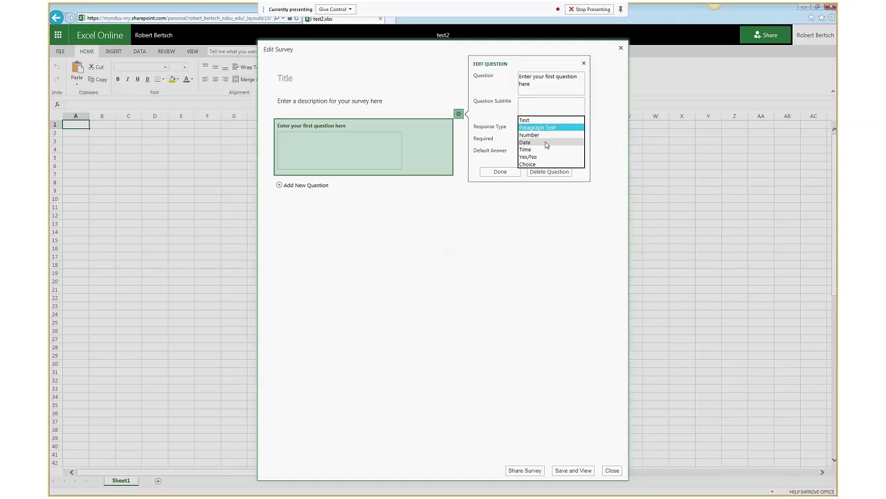
click(546, 144)
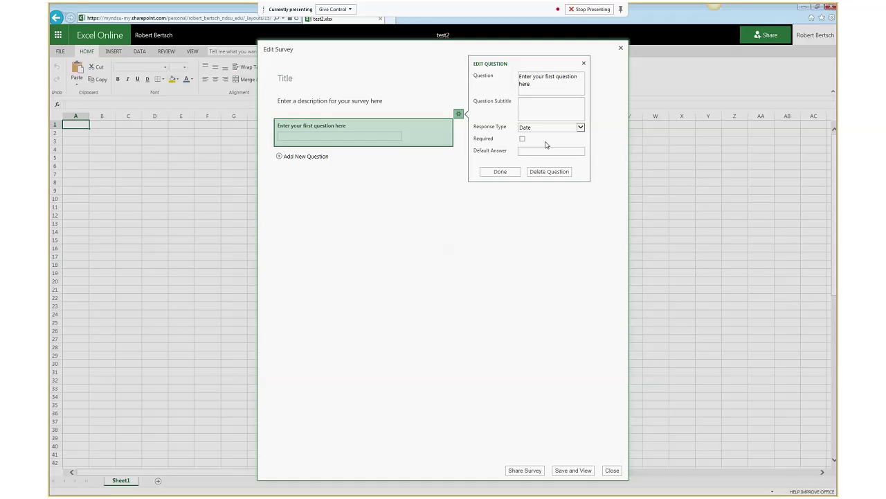
click(581, 128)
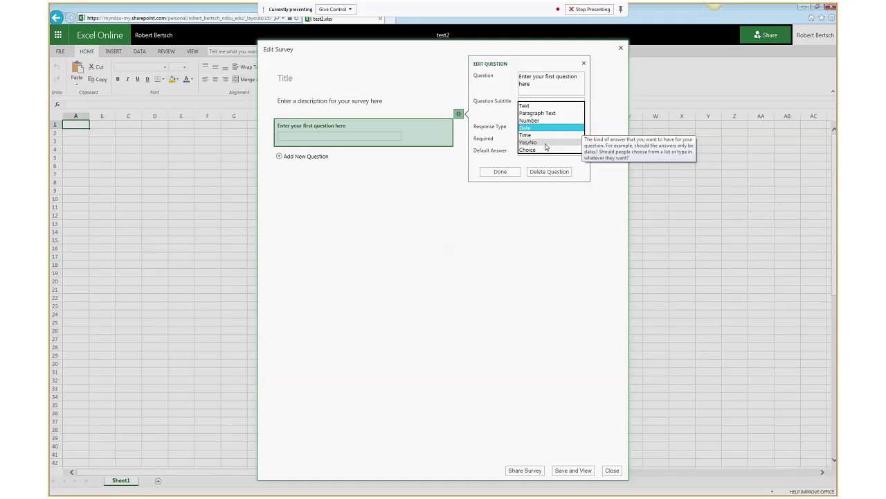
click(546, 143)
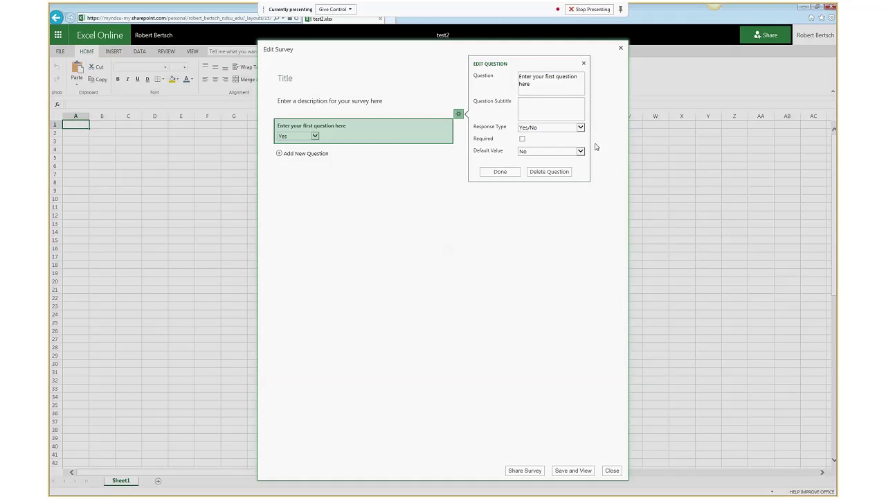
click(580, 129)
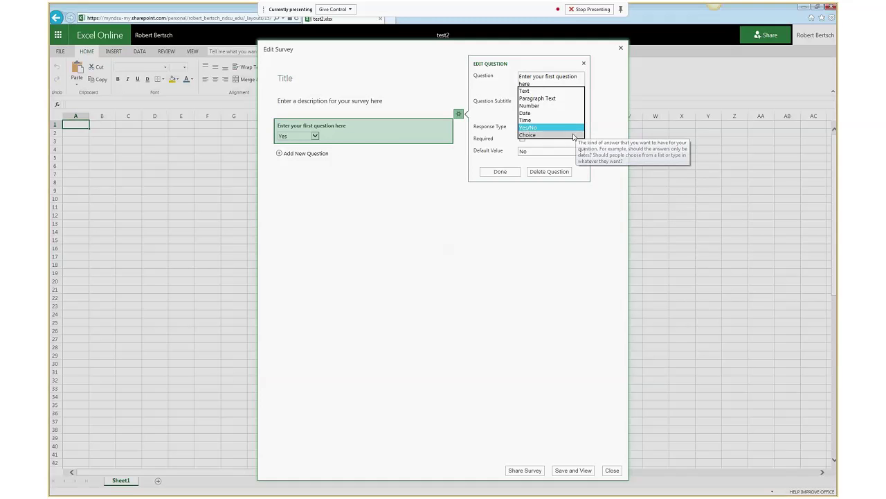
- Make the first question an optional Choice question offering Choice A, B and C
click(574, 135)
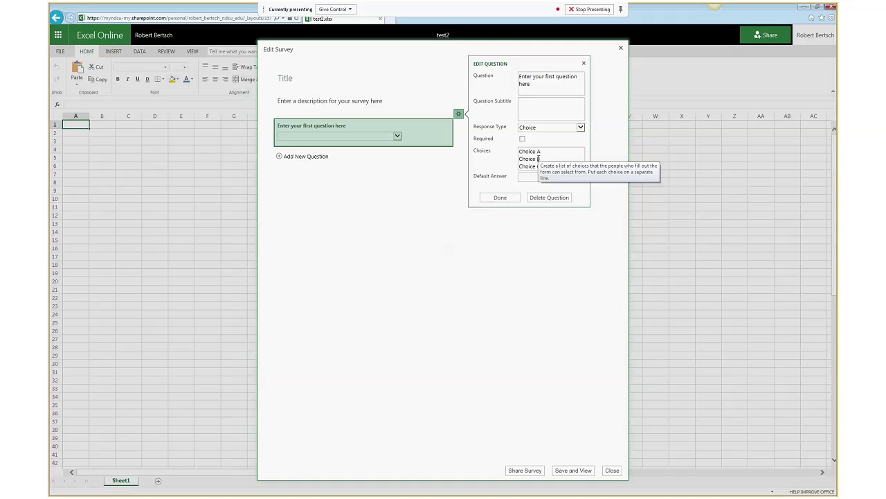
click(522, 139)
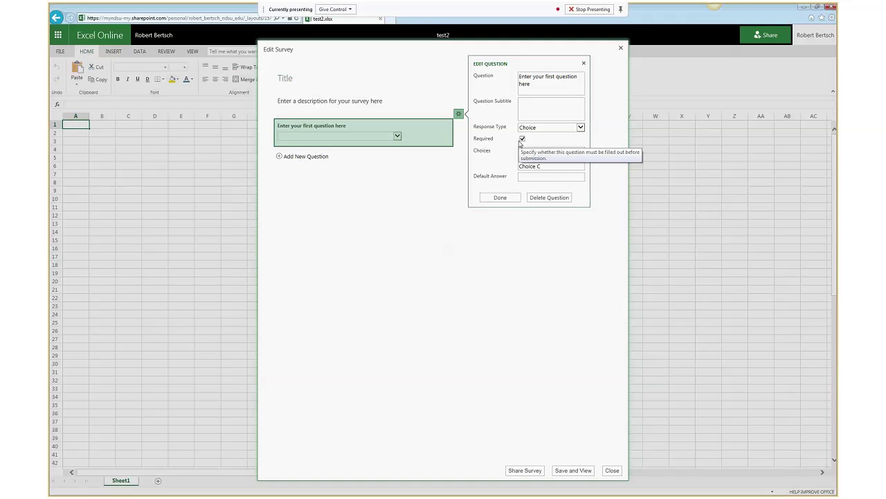
click(522, 139)
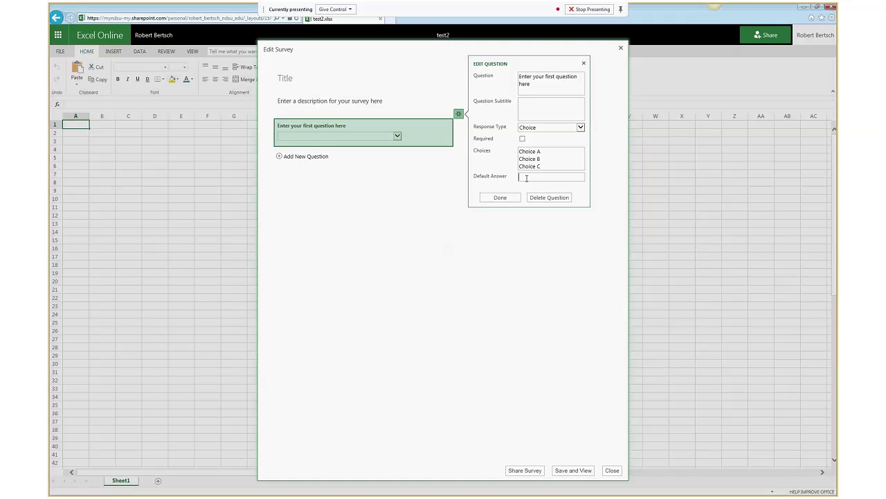
click(450, 217)
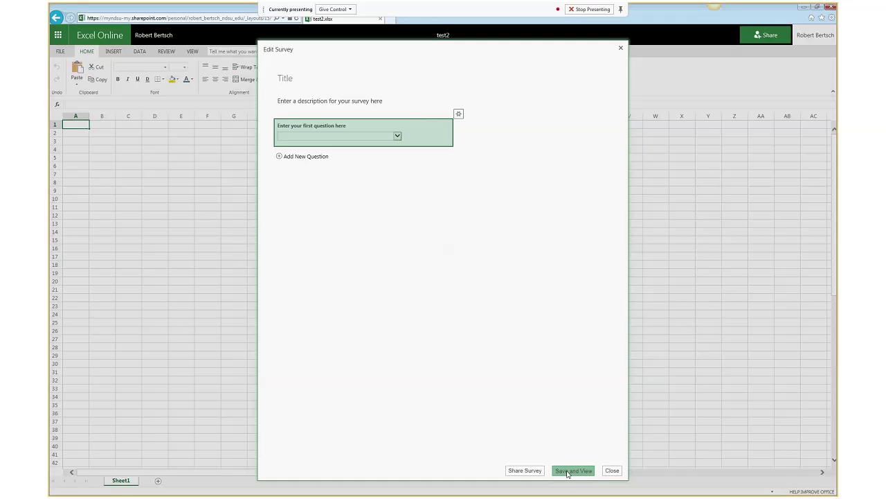
- Save the survey and open its View Survey preview
click(567, 472)
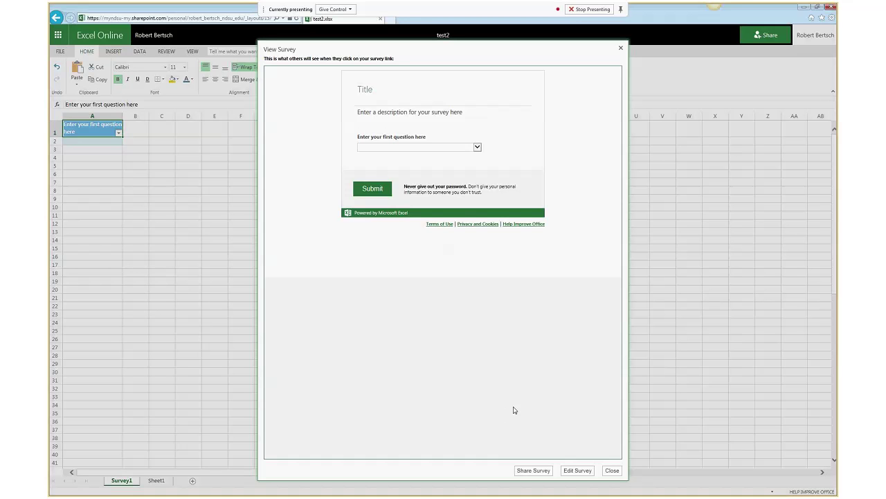
- Generate a shareable survey link, then close the survey windows
click(533, 470)
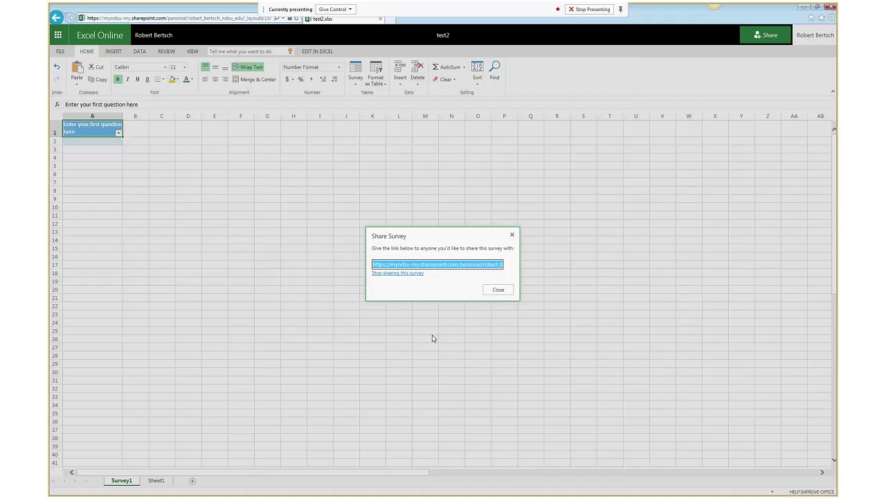
click(499, 290)
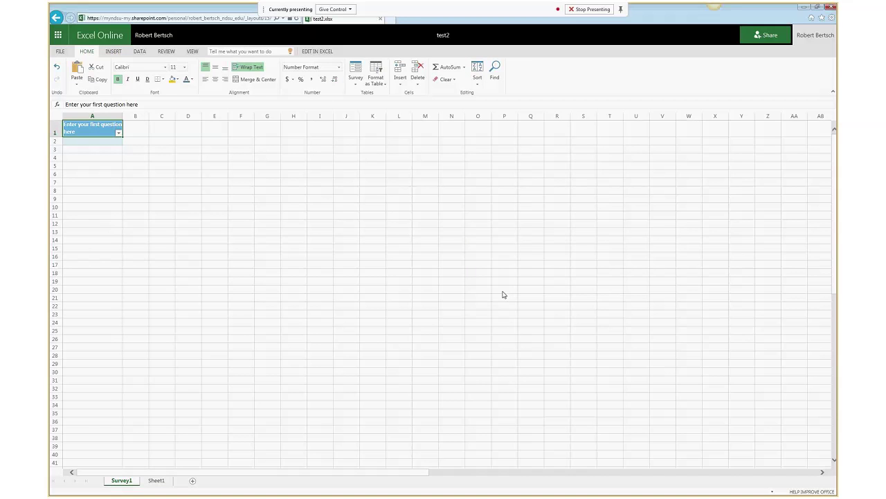
- Leave the workbook for the OneDrive Files list through the Office 365 app launcher
click(58, 35)
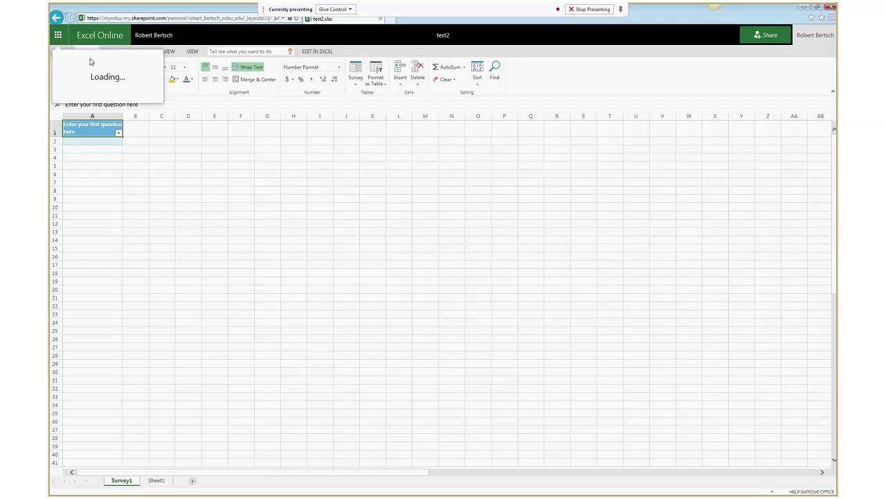
click(58, 37)
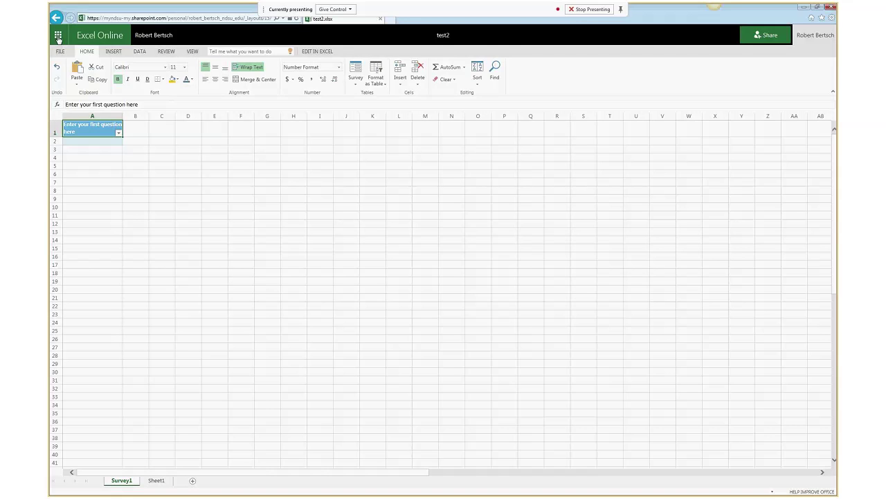
click(58, 36)
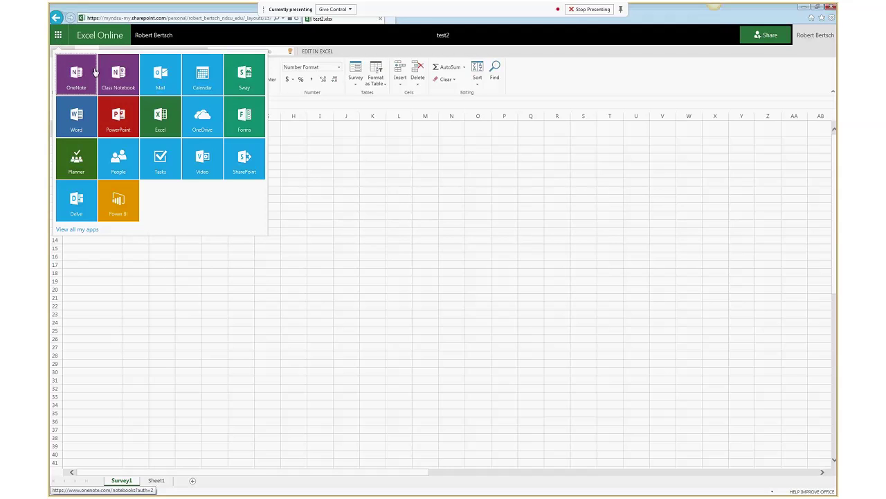
click(202, 116)
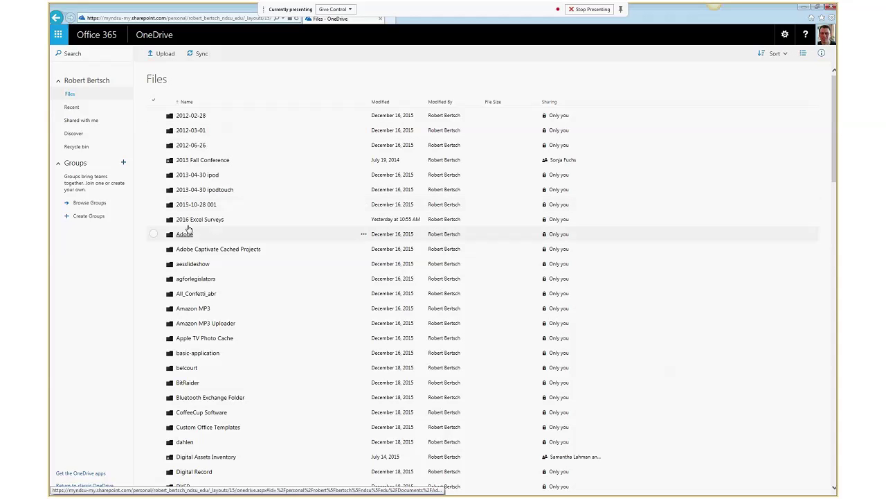
- Open ExcelSurveyWebinar.xlsx from the 2016 Excel Surveys folder
click(200, 220)
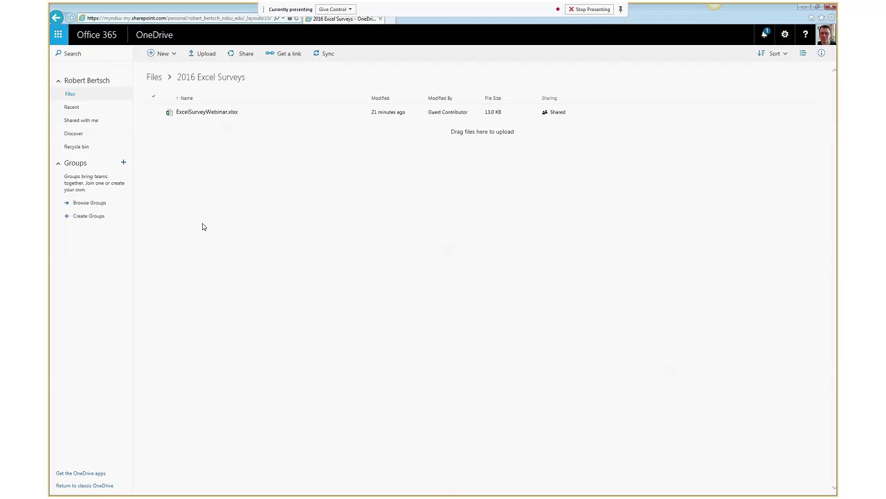
click(218, 113)
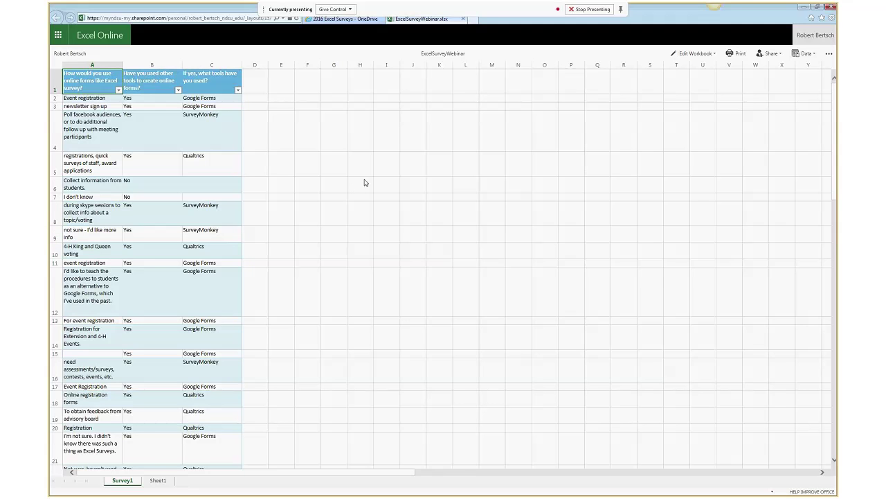
- Reopen the ExcelSurveyWebinar workbook for editing in the browser
click(717, 55)
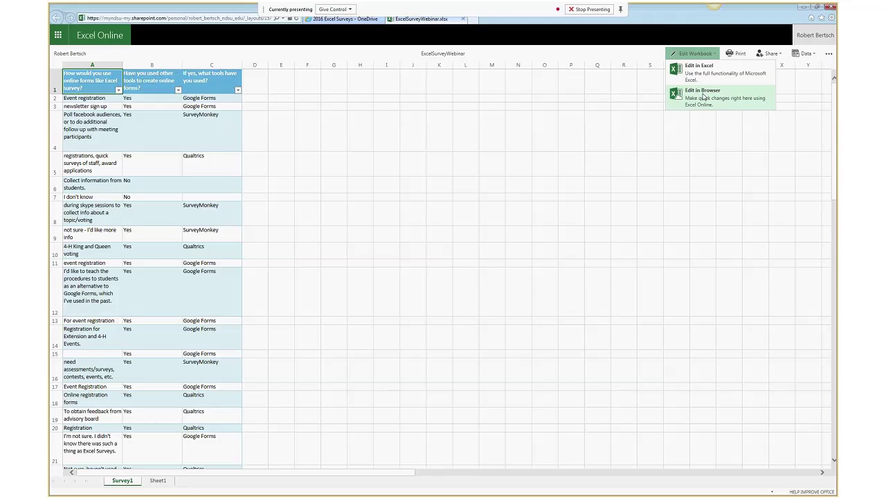
click(703, 96)
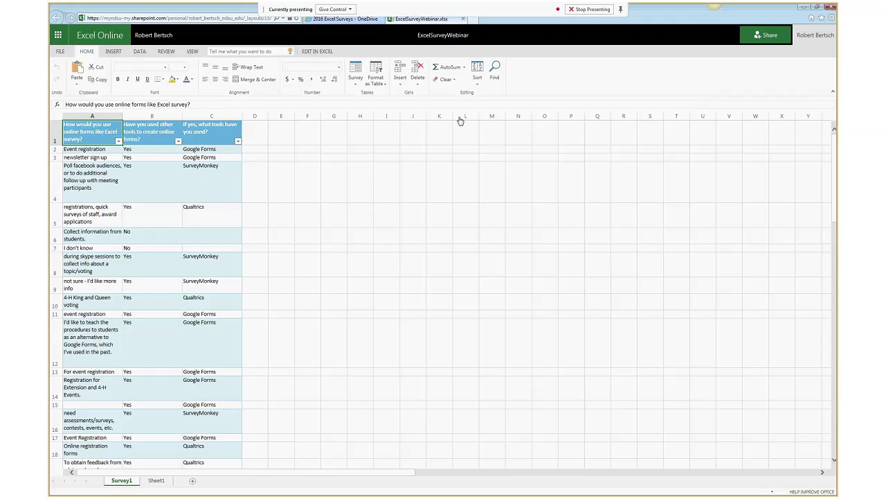
- Show the Home ribbon's Survey options for viewing, editing, deleting and sharing
click(355, 79)
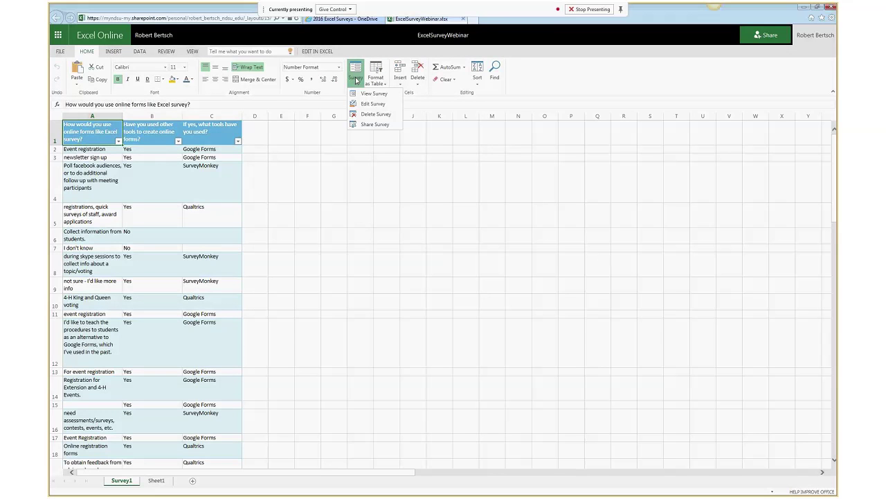
- Open the Excel Survey Webinar survey for editing and inspect its description and tools question
click(373, 104)
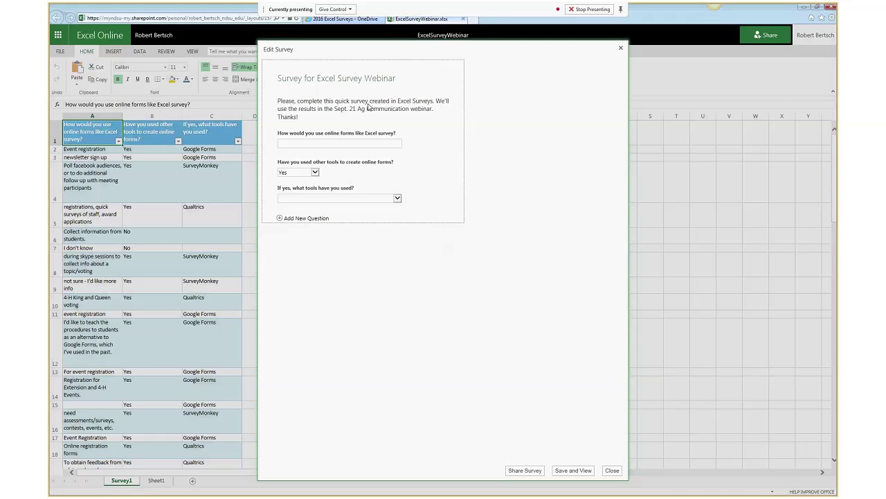
click(368, 107)
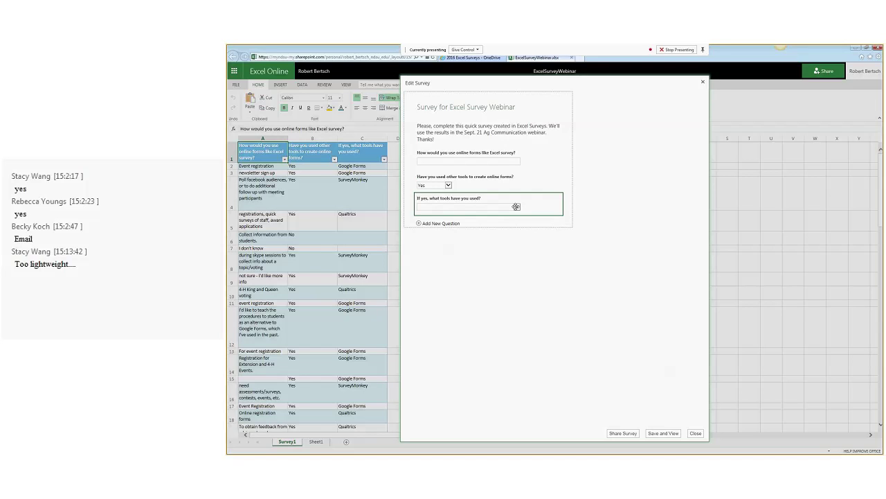
click(429, 160)
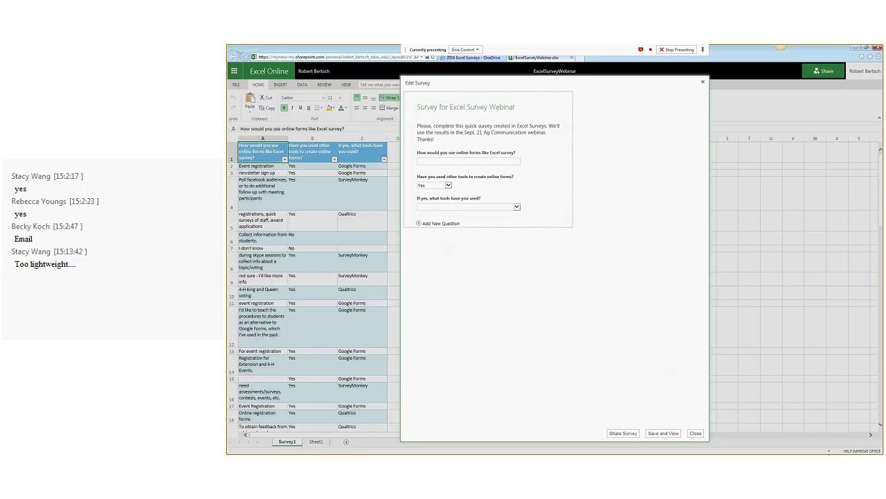
- Close the Edit Survey window and bring up the Office 365 apps panel
click(695, 433)
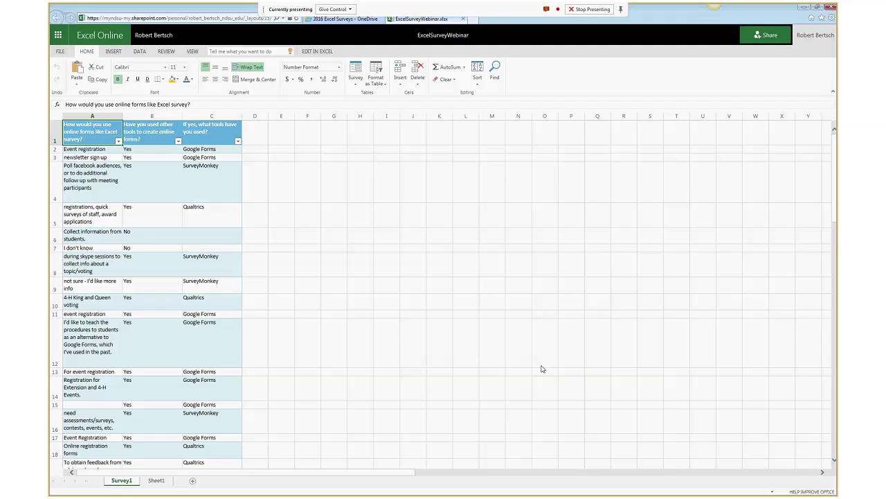
click(58, 36)
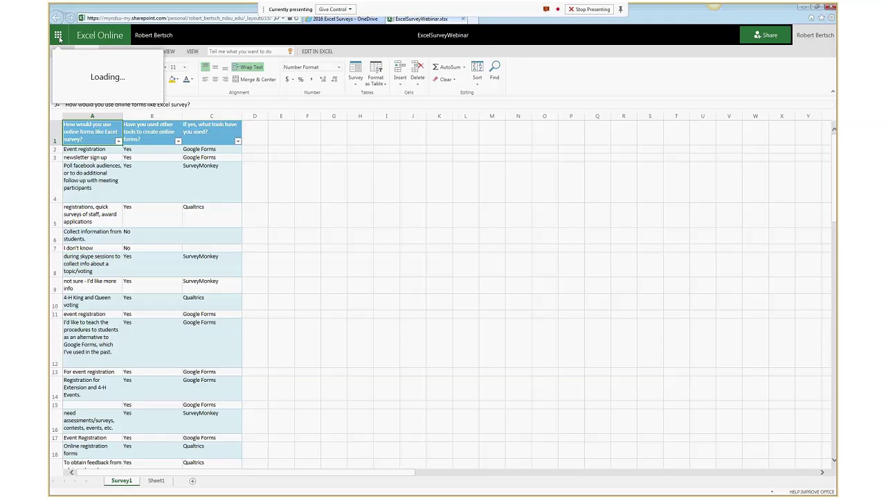
click(257, 148)
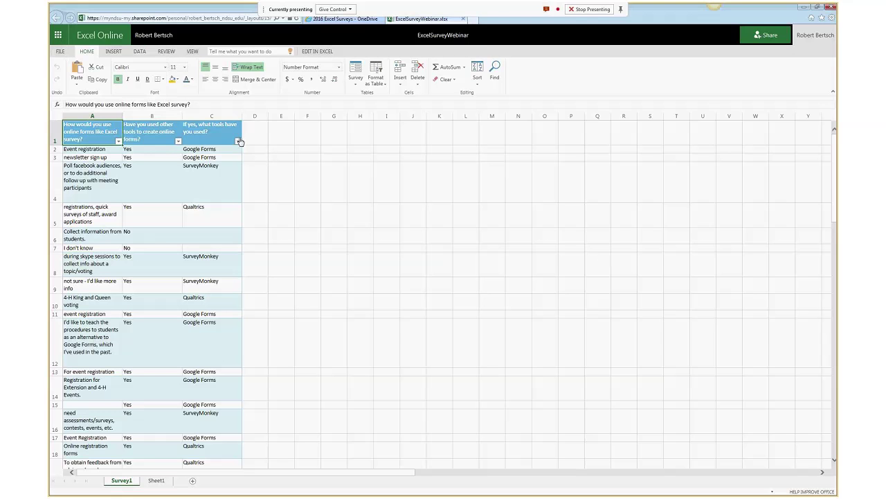
click(60, 34)
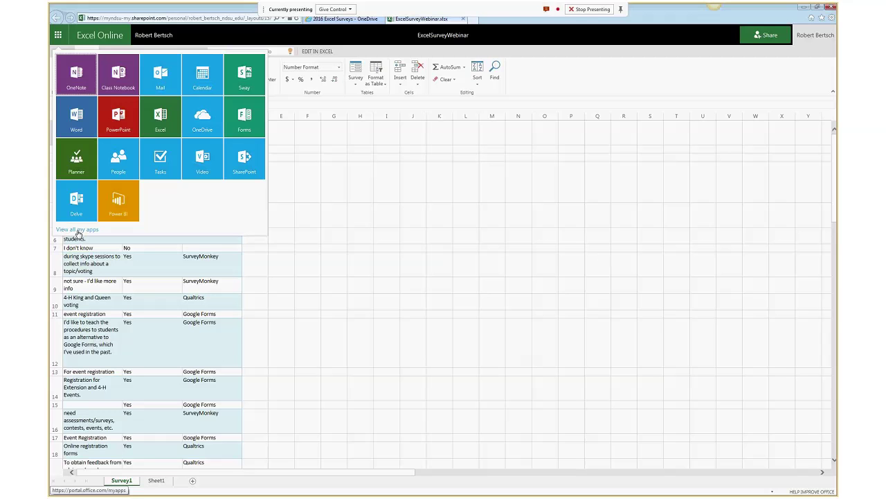
- Open the My apps page in a new tab, filter it to 'Forms', and show the apps panel
click(78, 231)
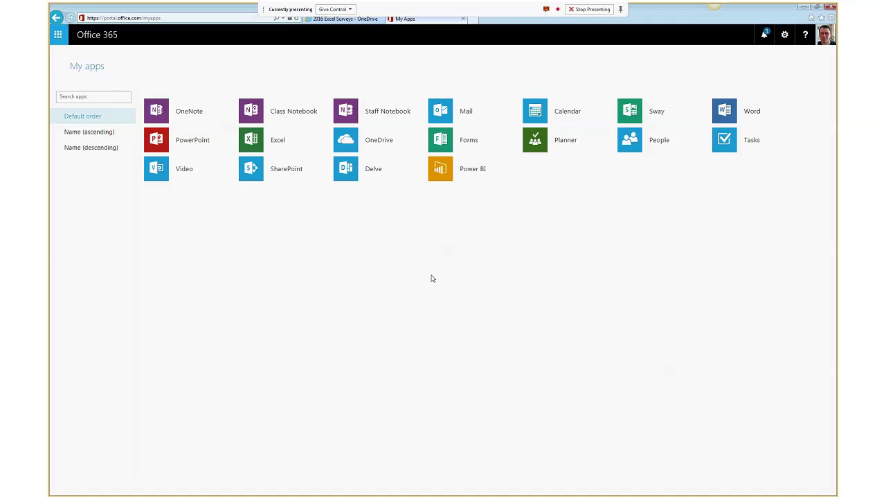
click(90, 97)
text(Forms)
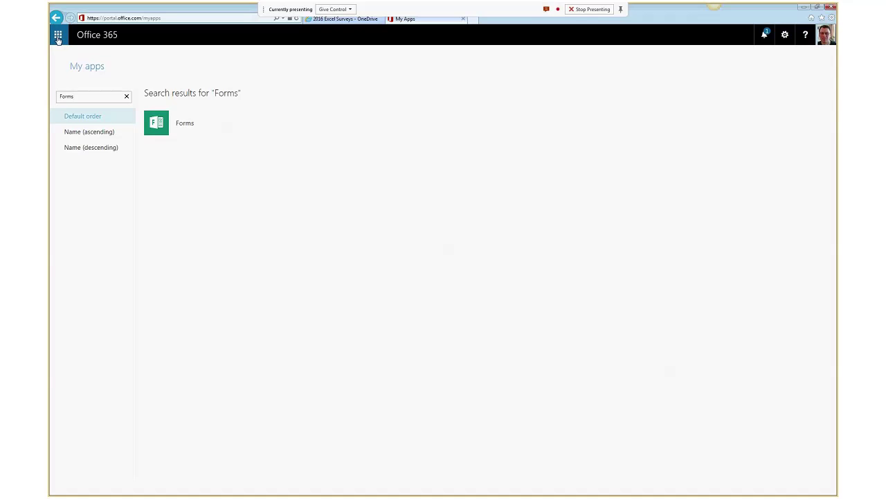
click(58, 38)
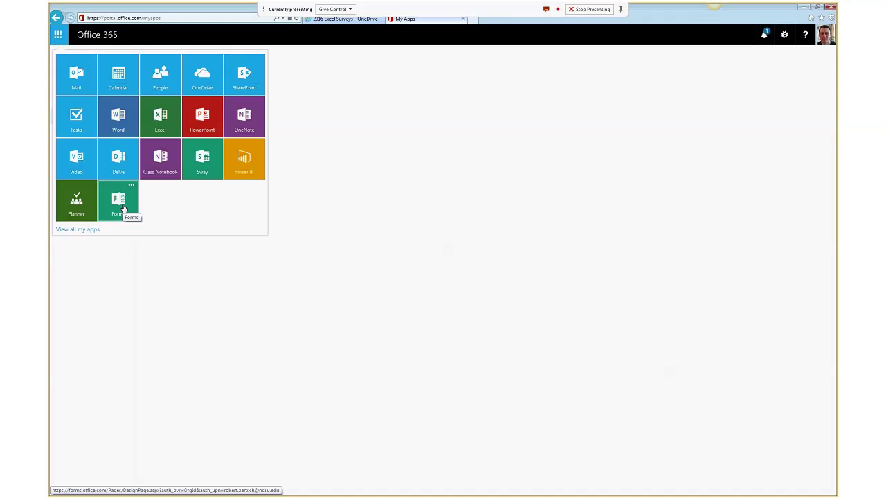
- Launch Microsoft Forms from the Forms tile in the app launcher
click(122, 206)
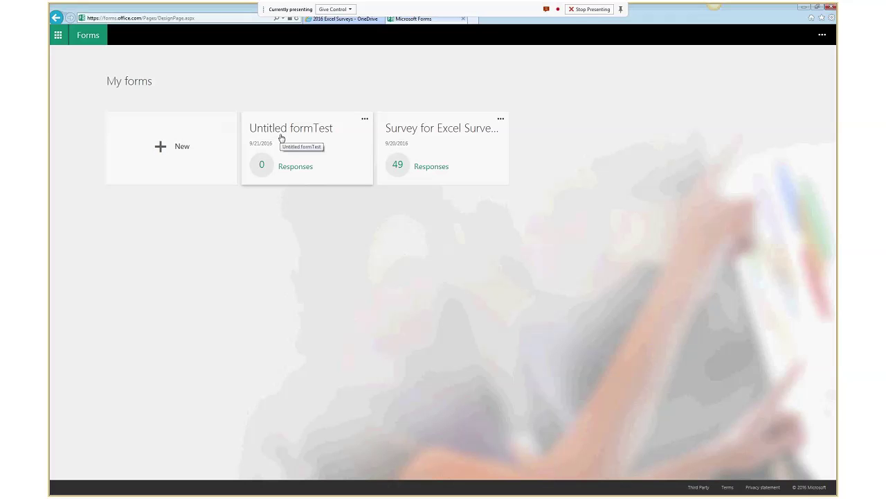
- Create a new blank Untitled form and reveal the question type choices
click(161, 155)
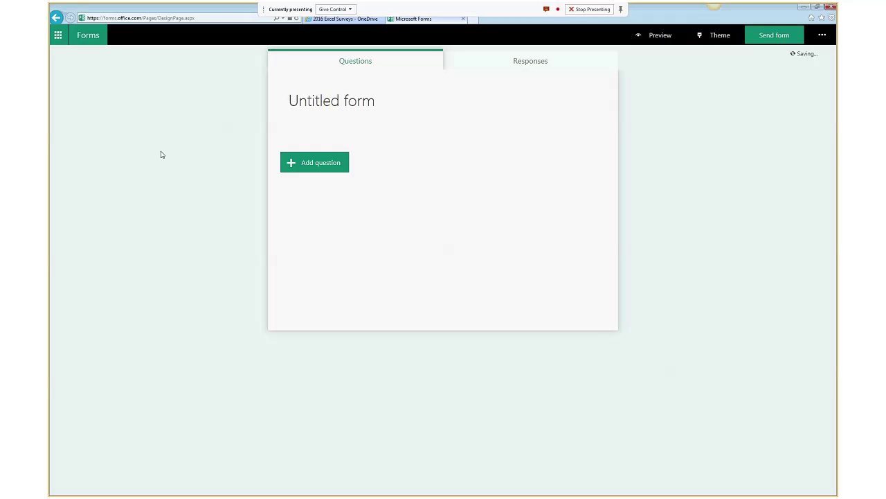
click(339, 110)
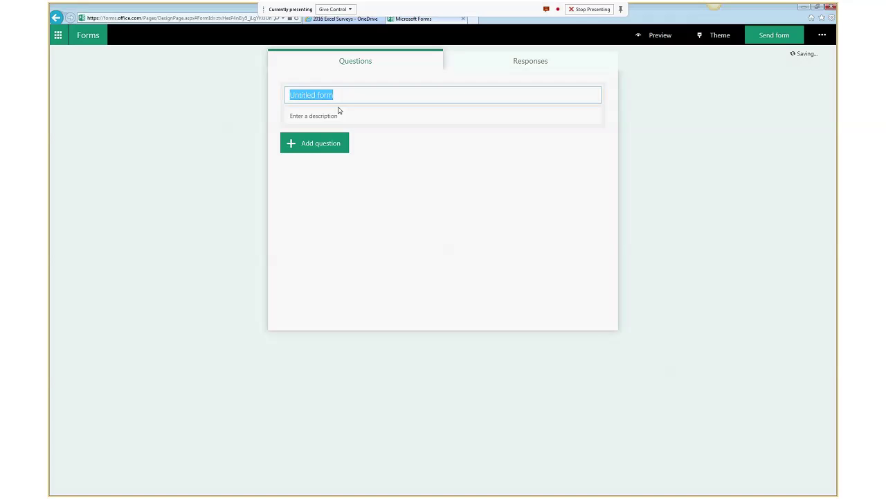
click(342, 117)
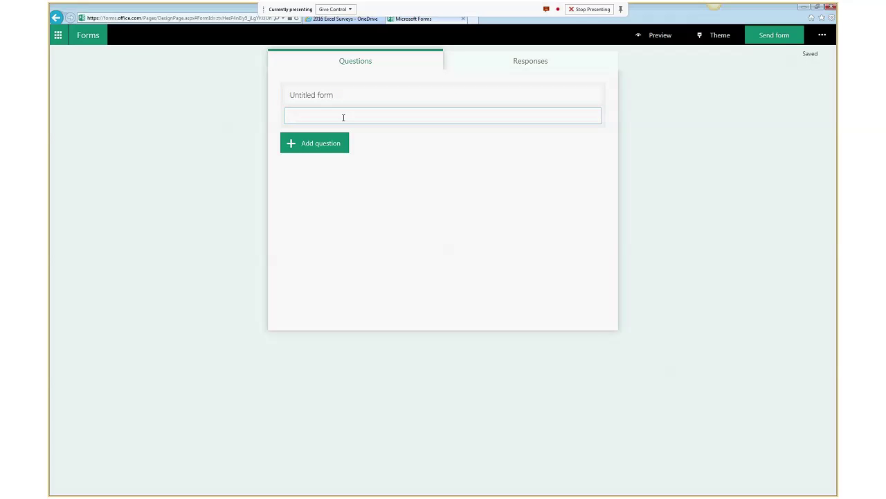
click(312, 148)
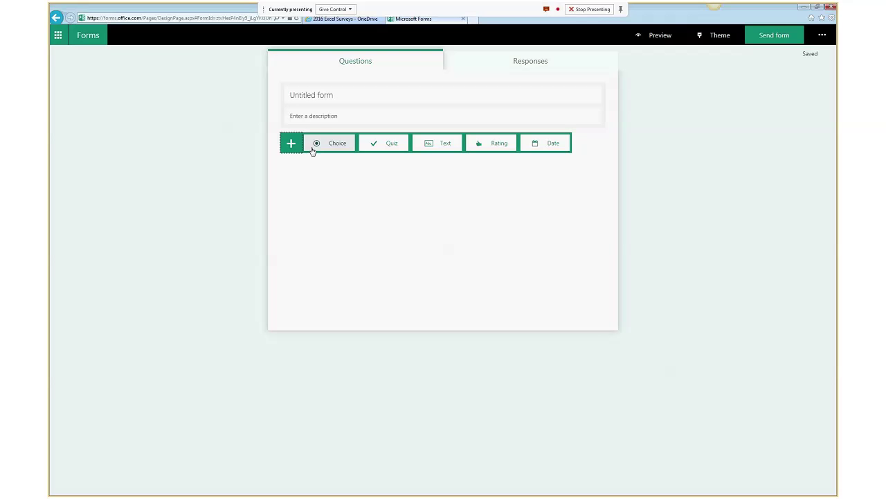
- Add Choice question 1 with Multiple answers and Required both turned on
click(326, 144)
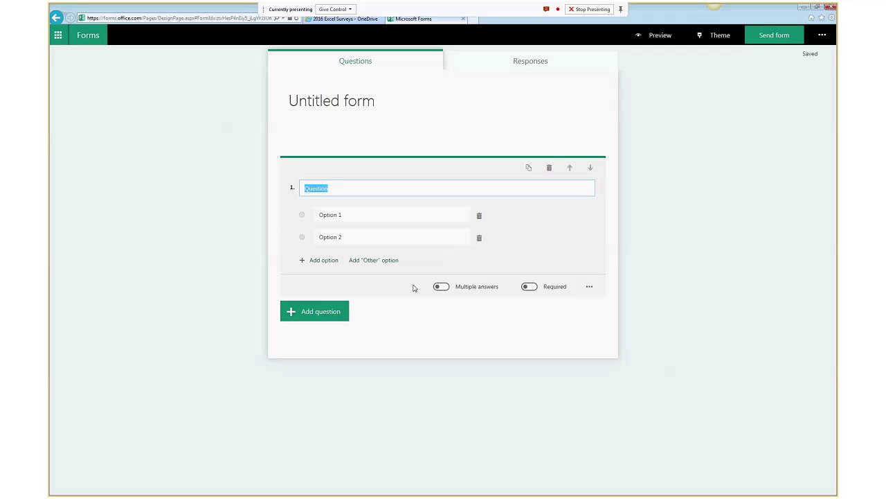
click(441, 286)
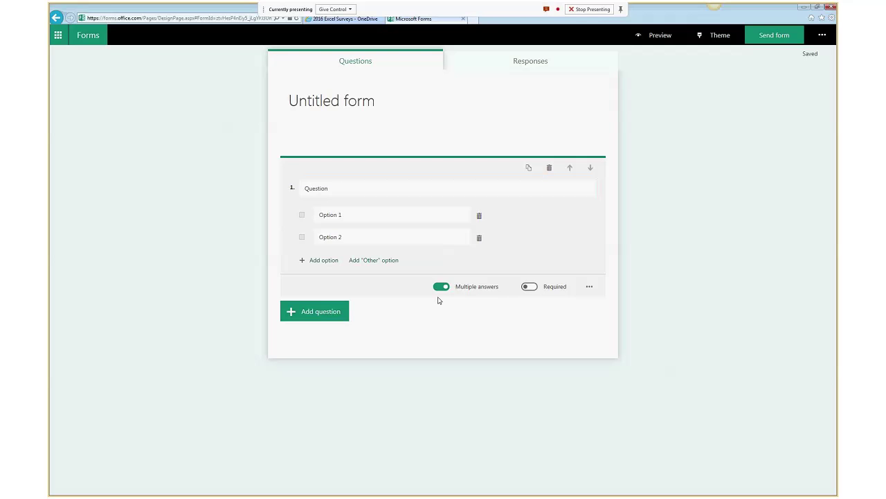
click(534, 291)
click(289, 313)
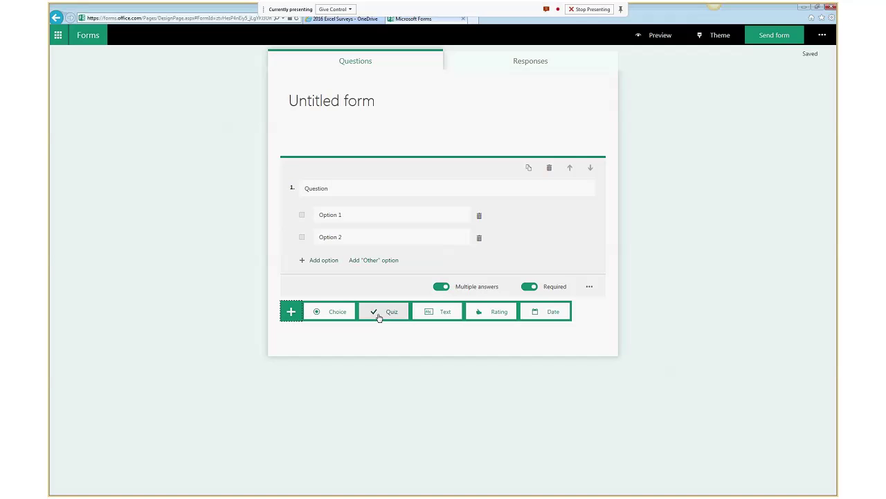
- Add a Quiz question 2 with Option 1 and Option 2 worth 0 points
click(387, 313)
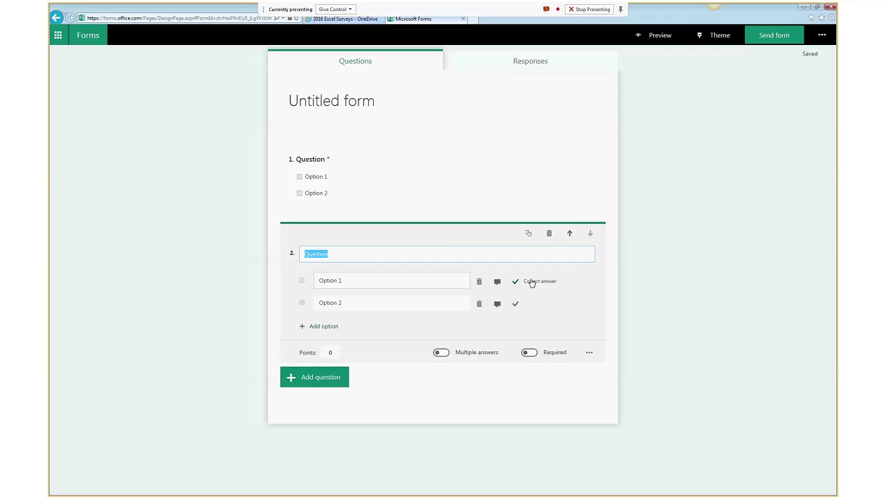
click(322, 374)
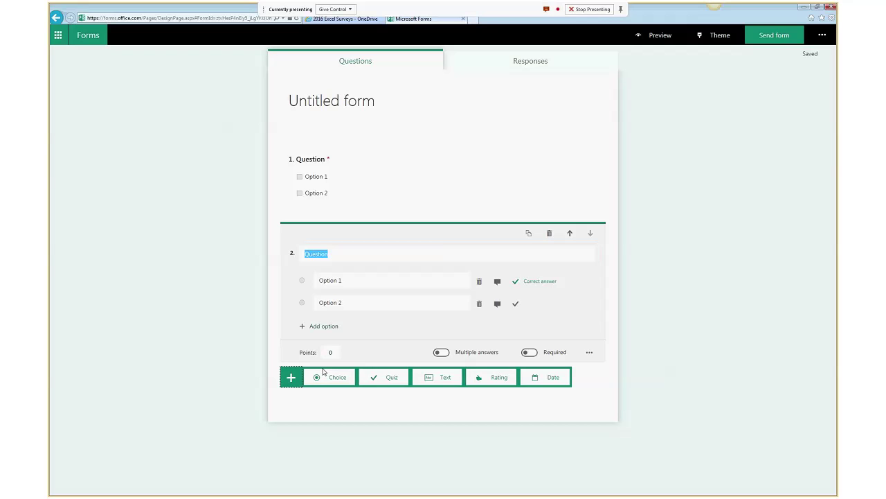
- Add Text question 3 with the Long answer option switched on
click(431, 381)
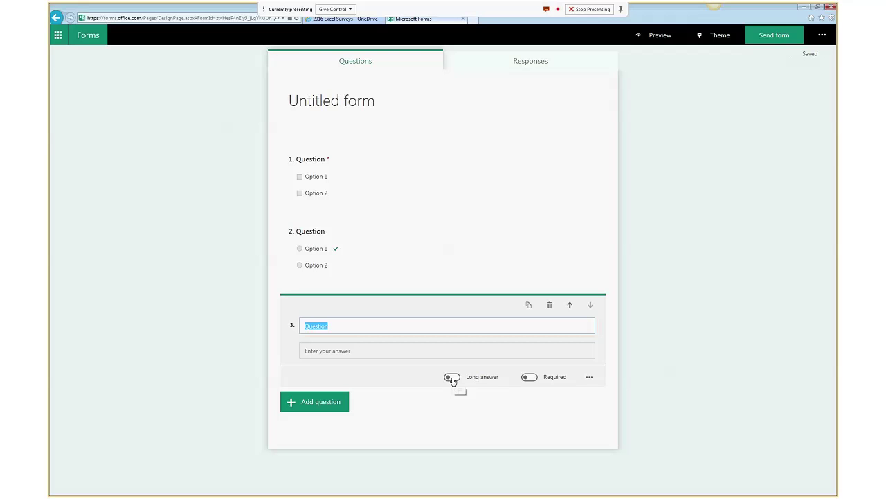
click(452, 377)
click(454, 386)
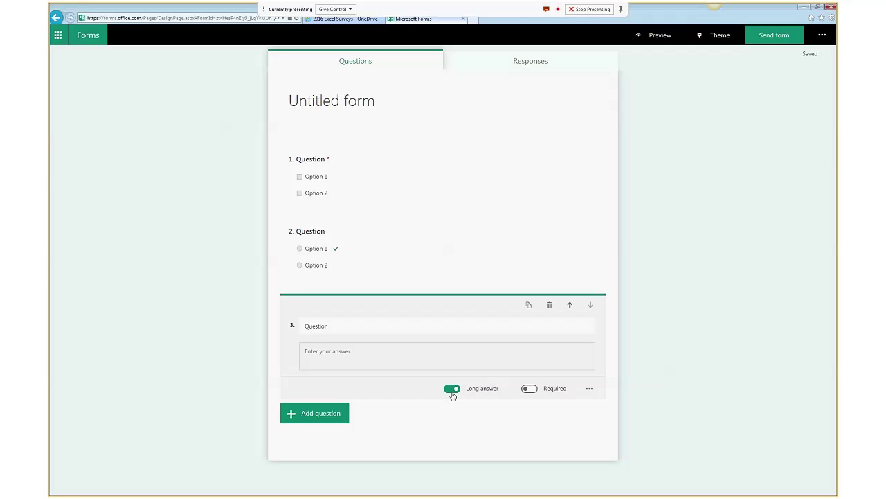
click(292, 415)
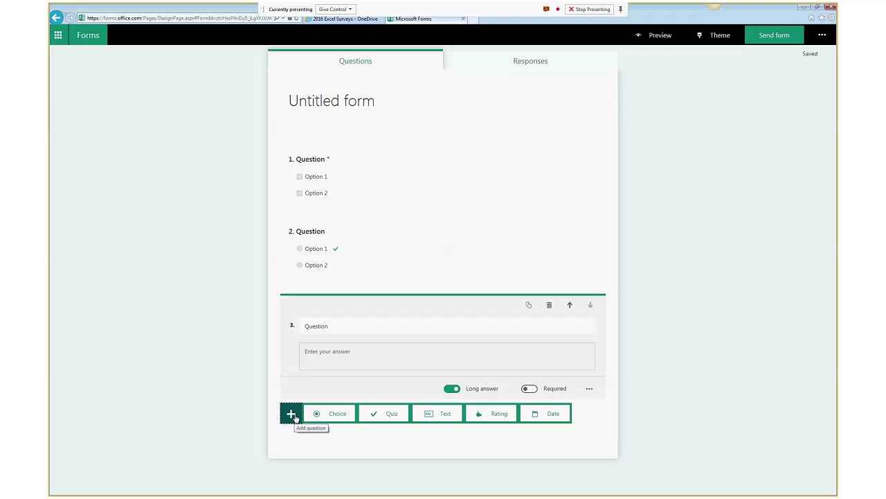
- Add Rating question 4 with 10 levels, keeping Star as the symbol
click(484, 413)
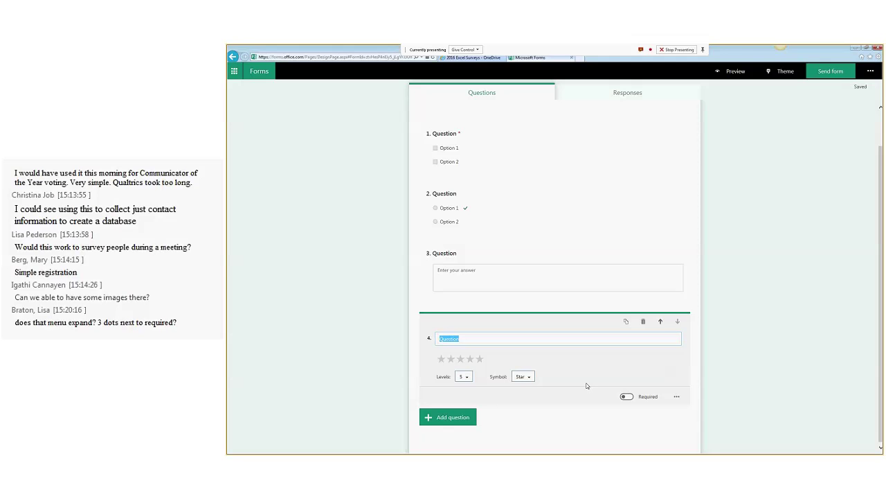
click(464, 376)
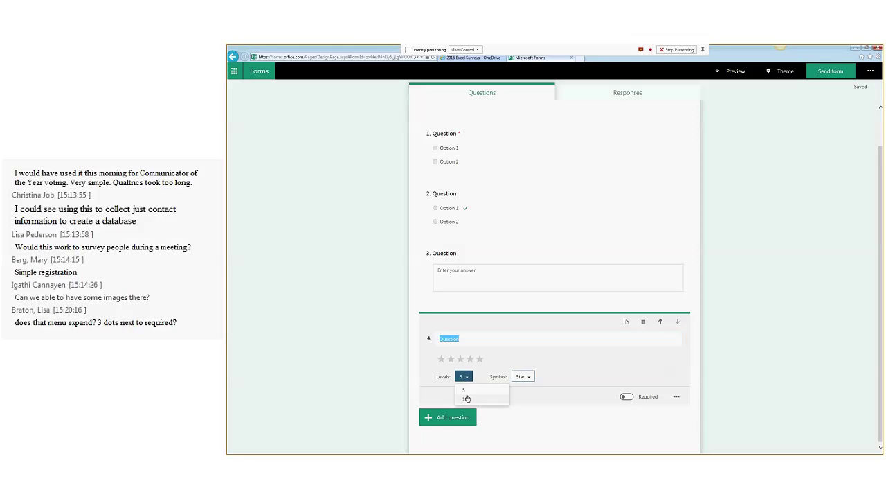
click(466, 391)
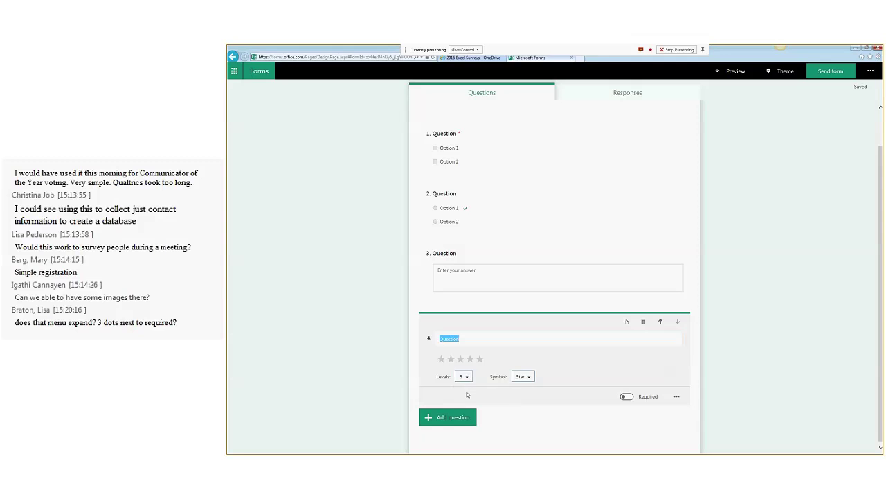
click(465, 377)
click(466, 401)
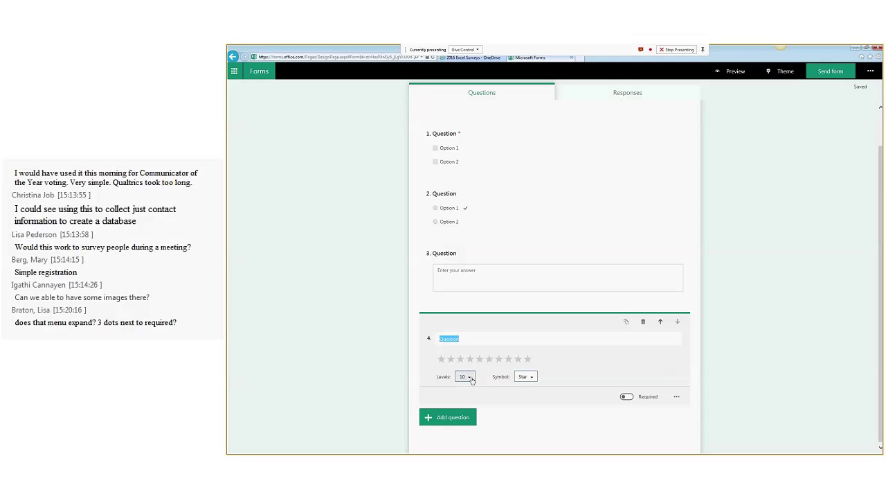
click(525, 377)
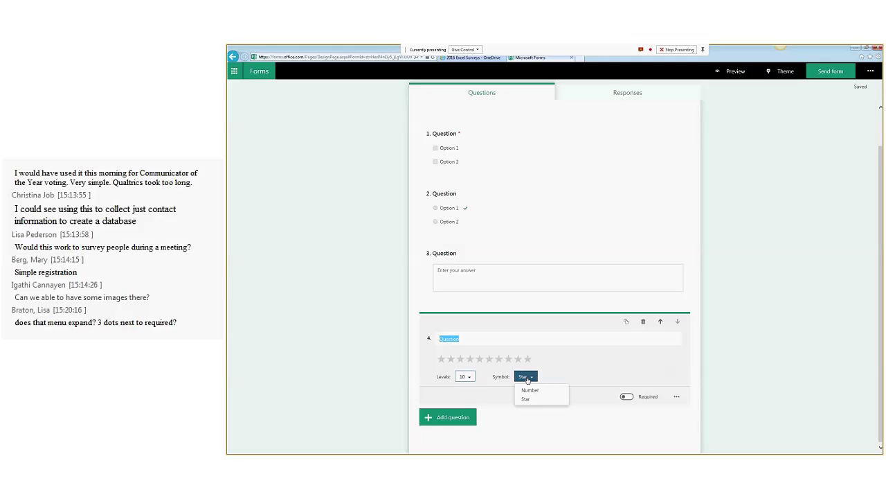
click(529, 390)
click(527, 385)
click(529, 402)
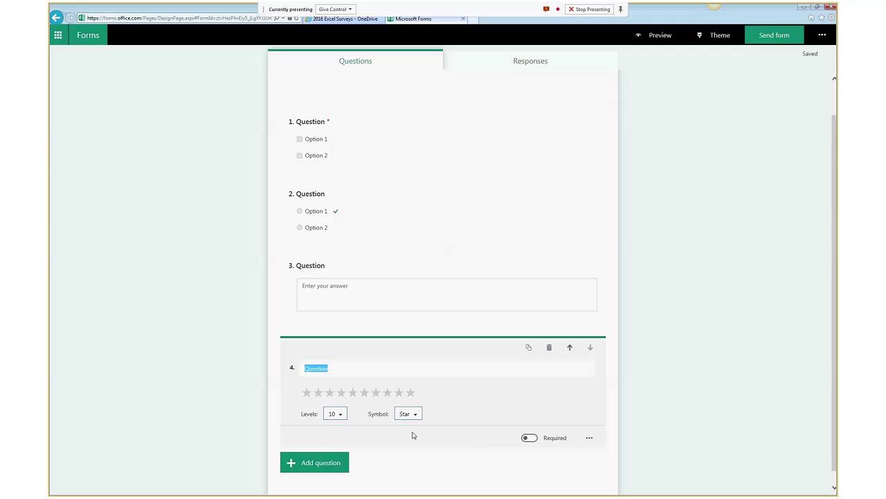
click(290, 462)
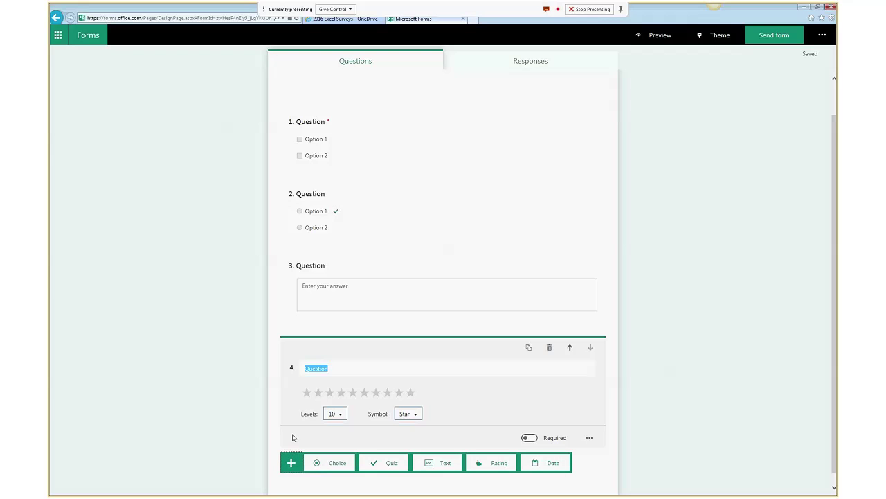
click(594, 448)
click(590, 437)
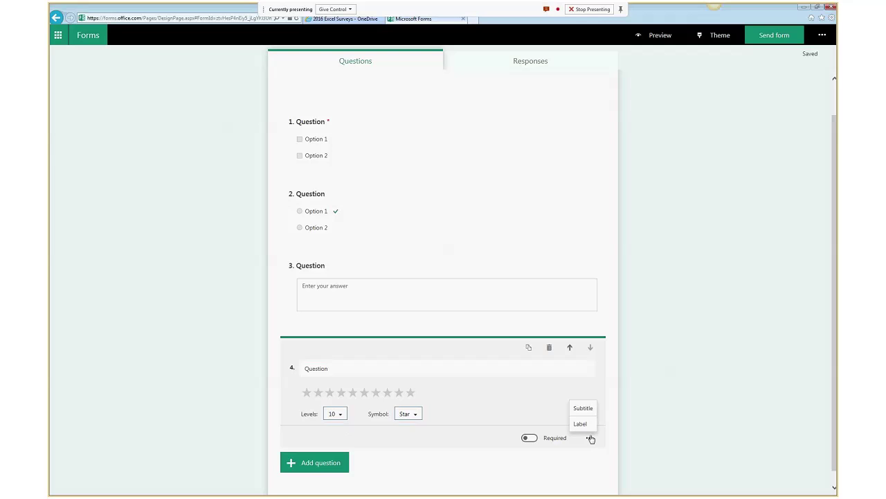
click(411, 219)
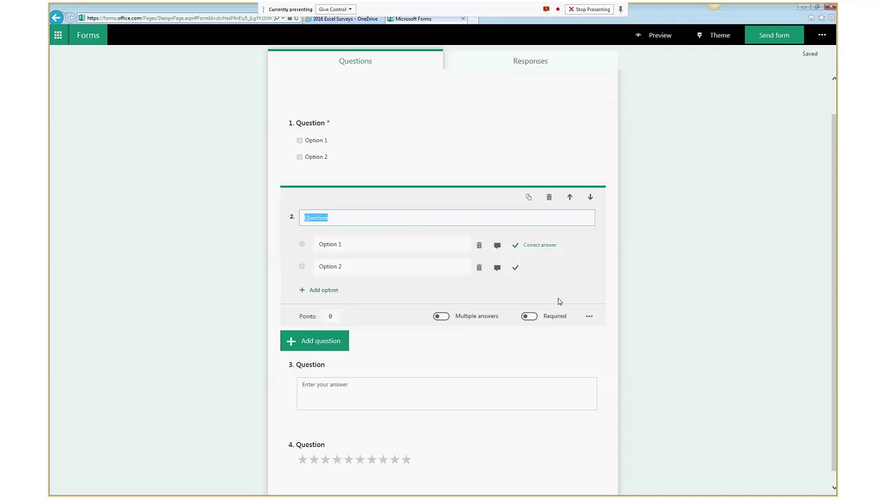
click(589, 316)
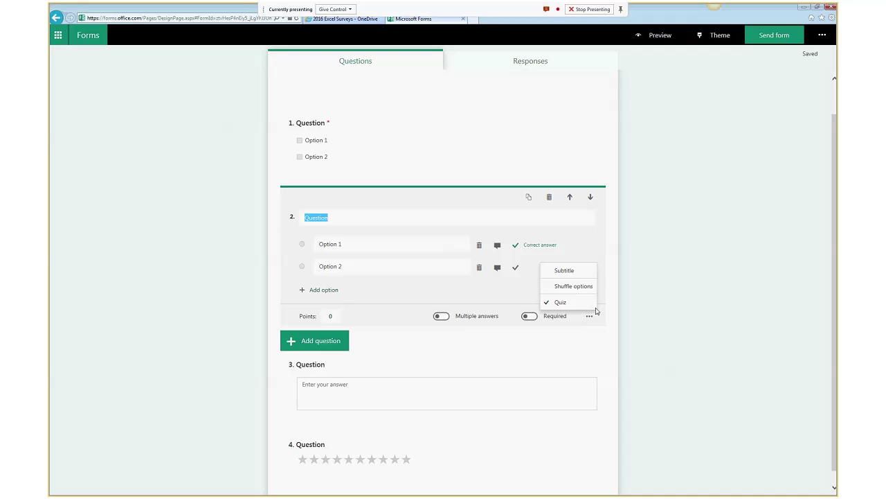
click(469, 145)
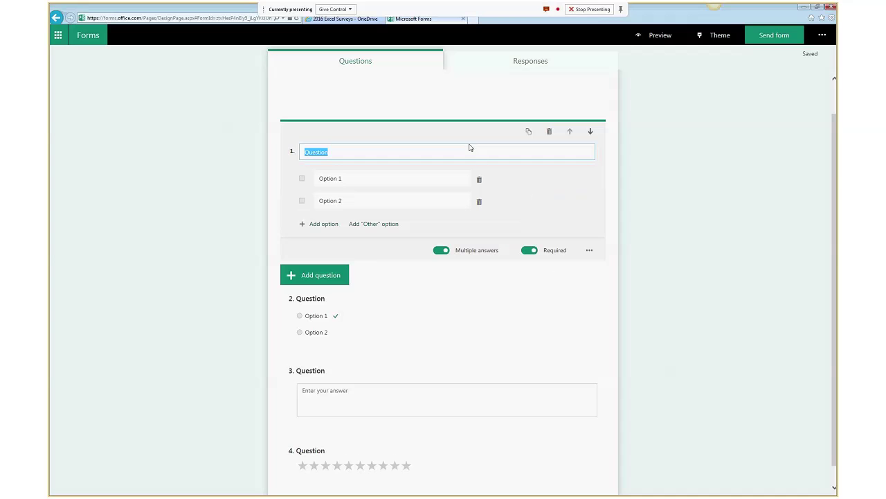
click(590, 251)
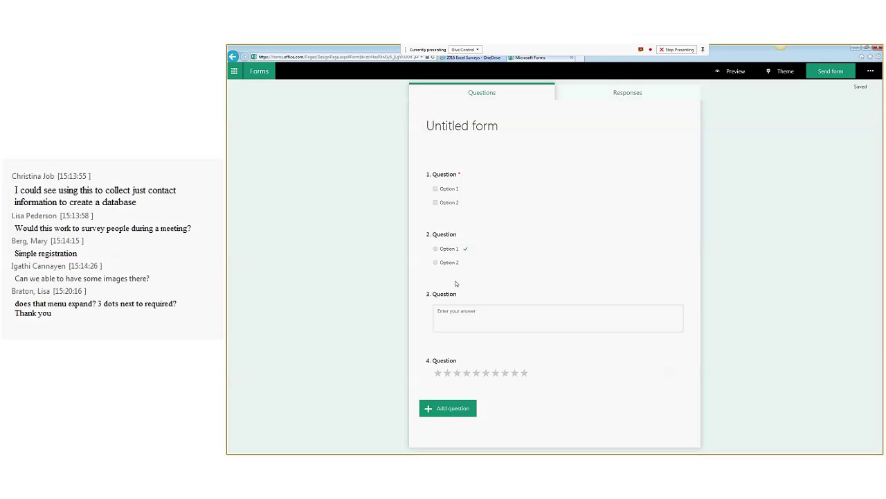
- Add Date question 5, in M/d/yyyy format, after the star rating
click(439, 408)
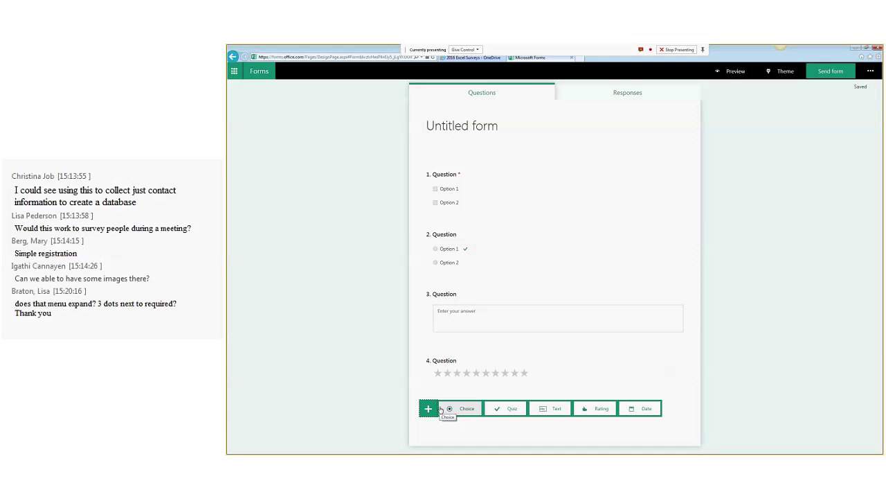
click(639, 408)
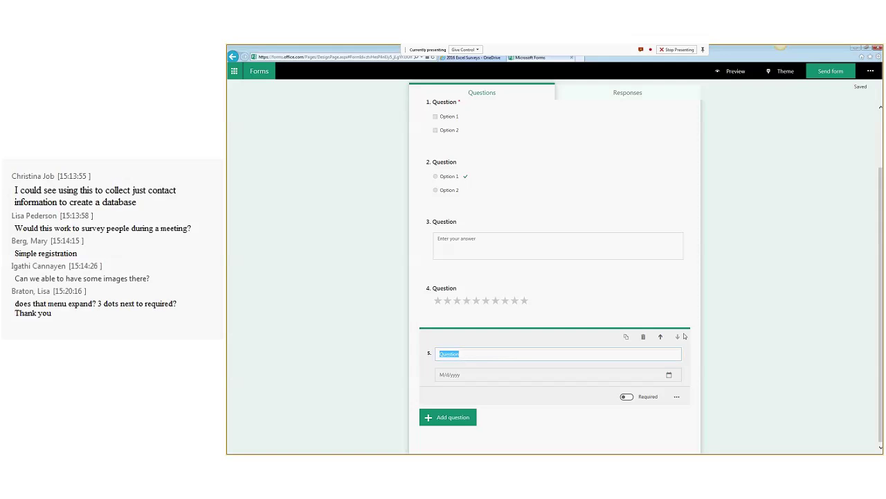
scroll(727, 296, up, 2)
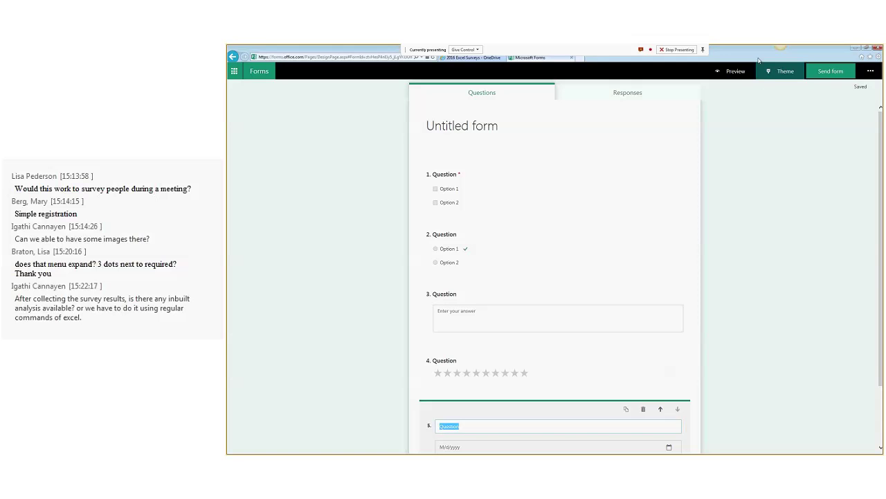
- Apply the underwater picture theme with the diver, fish and submarine
click(791, 75)
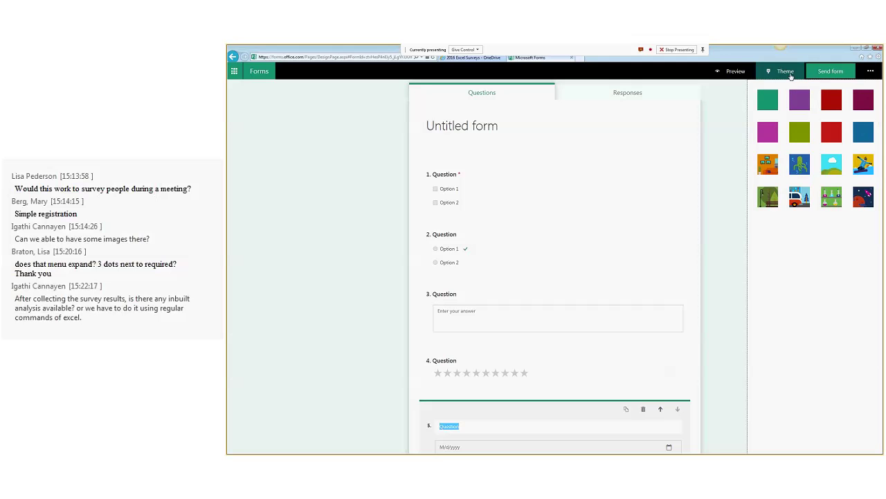
click(799, 163)
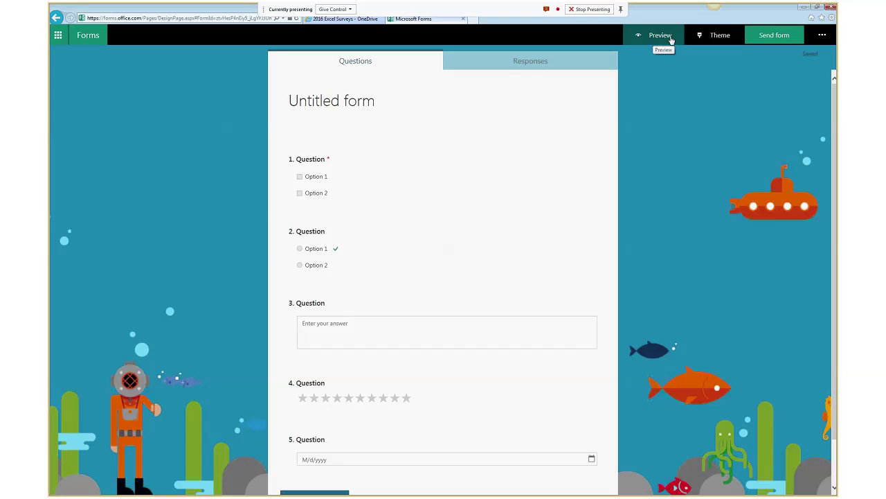
click(772, 45)
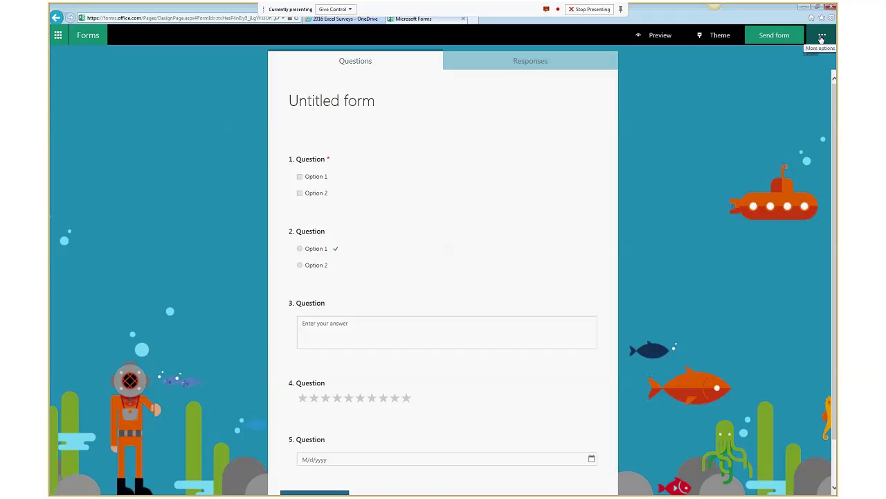
- Branch question 2 so Option 1 goes to question 3 and Option 2 ends the form
click(823, 38)
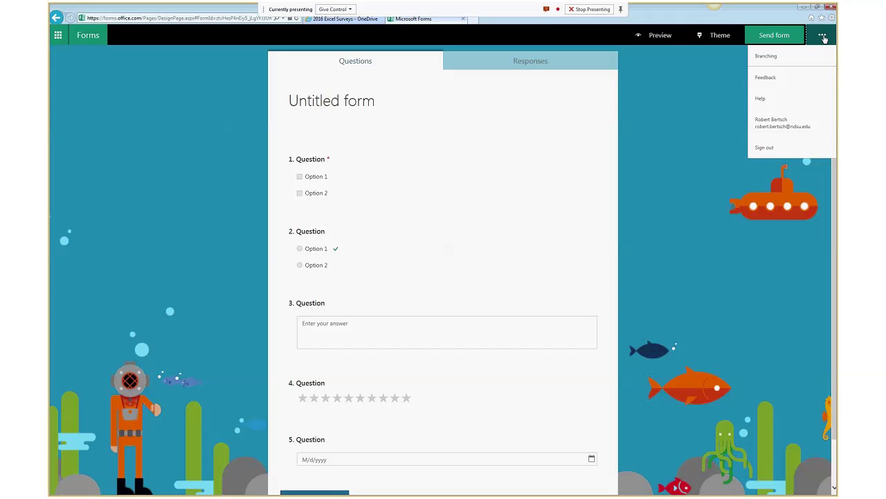
click(769, 58)
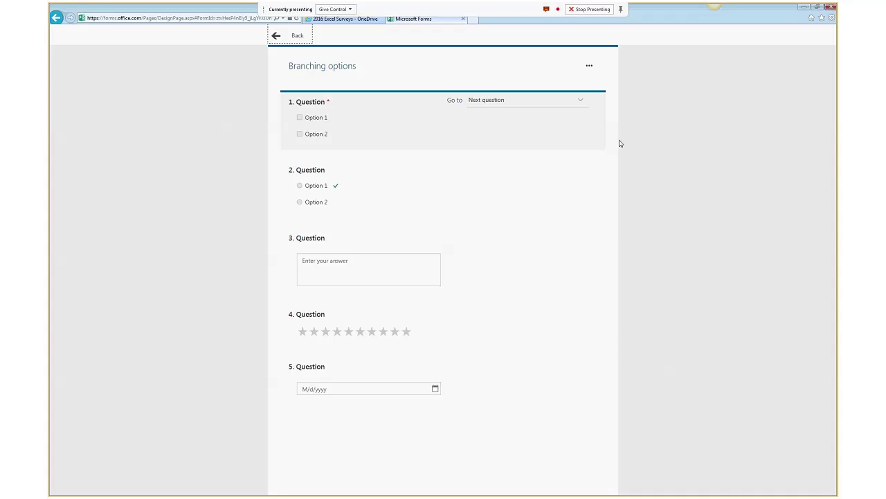
click(410, 197)
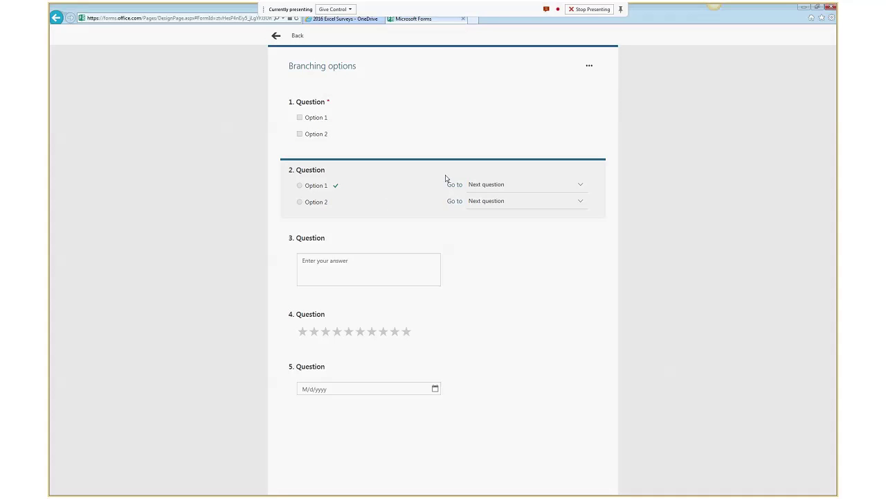
click(581, 186)
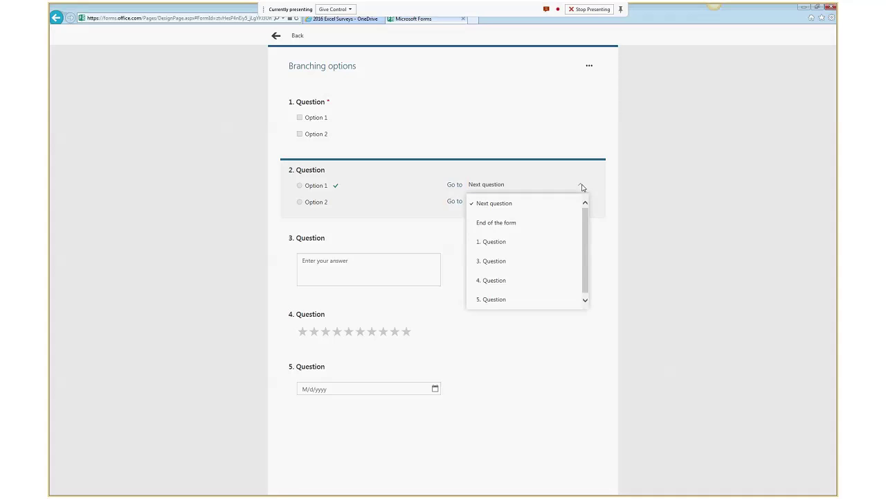
click(525, 261)
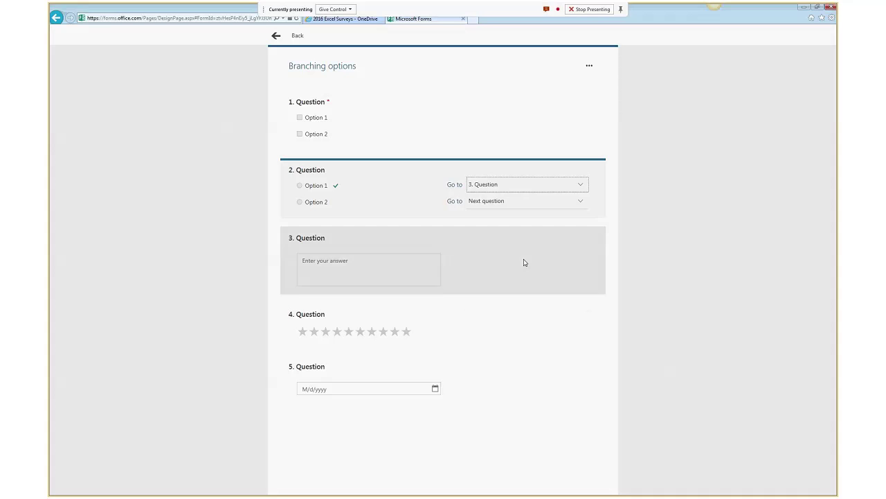
click(578, 202)
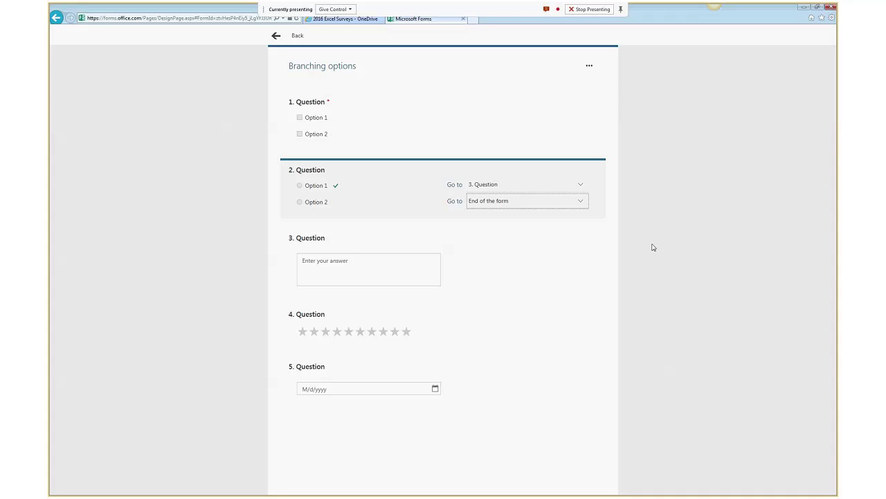
click(673, 263)
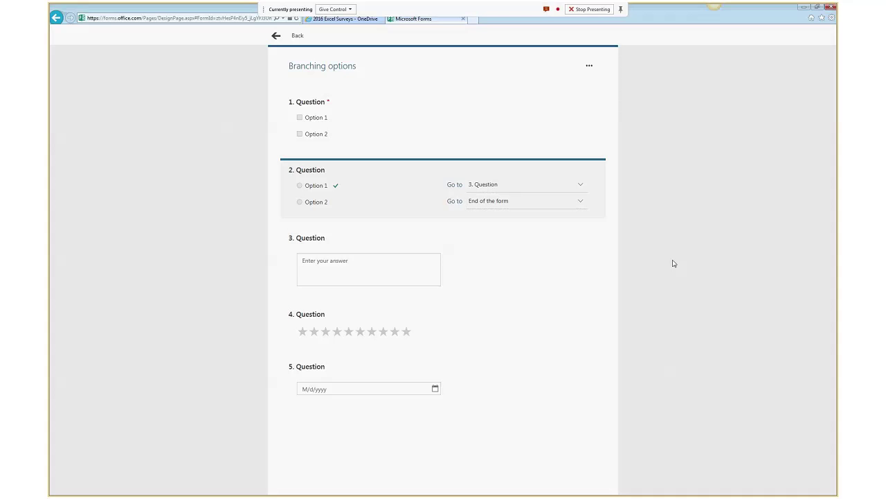
- From My forms, open the Survey for Excel Survey Webinar form and preview it as a respondent
click(287, 39)
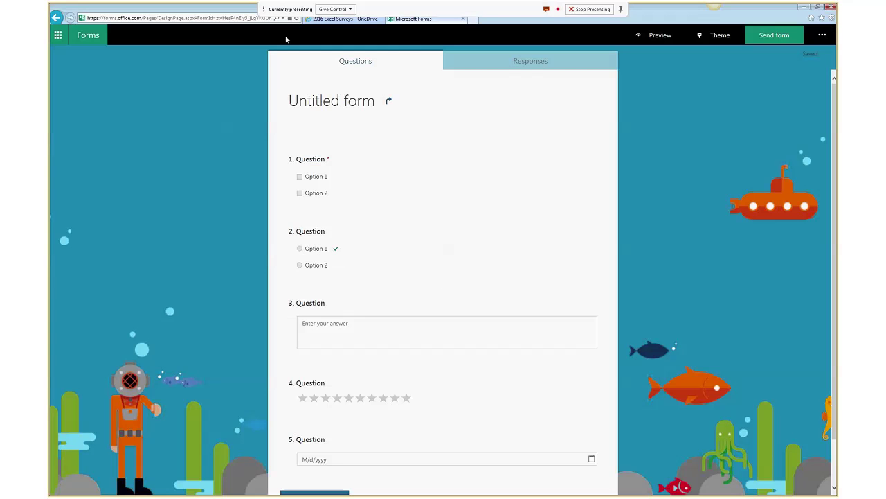
click(88, 34)
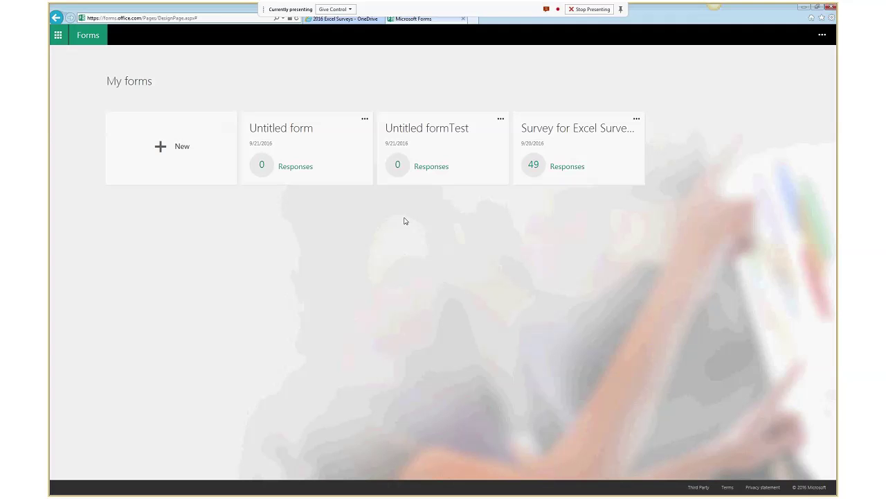
click(561, 133)
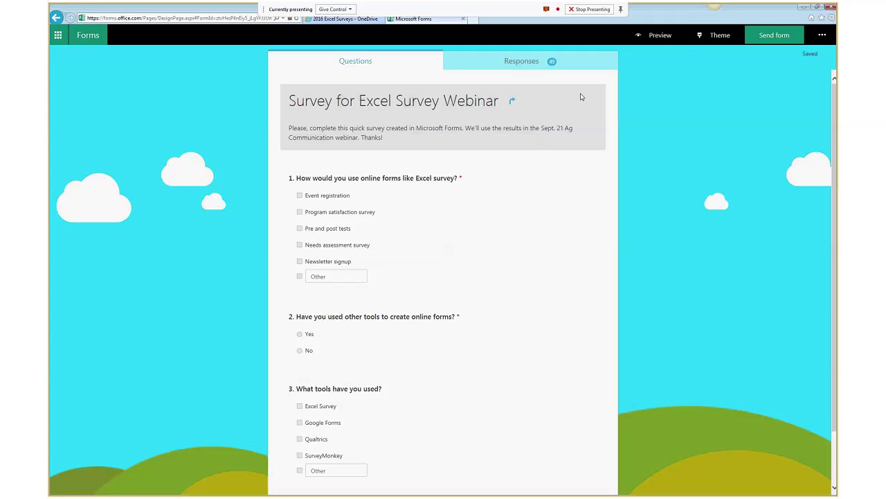
click(661, 34)
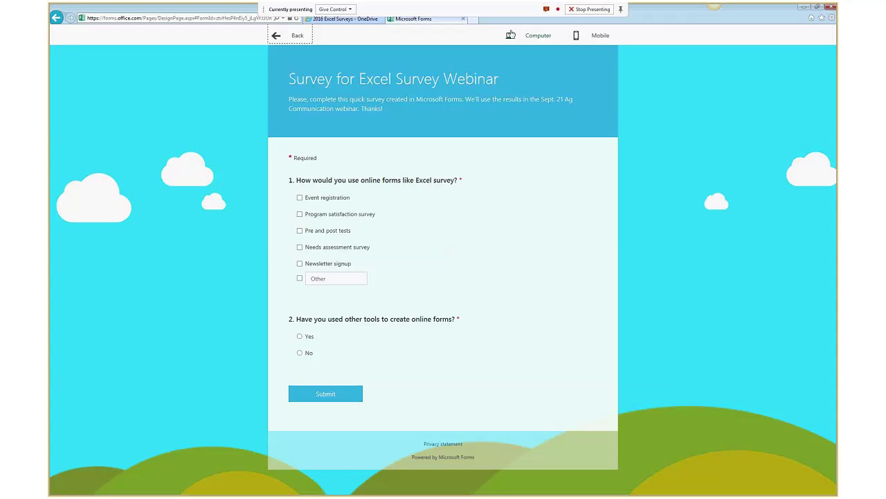
- Test-answer the preview: tick Event registration and Program satisfaction survey, choose No then Yes, then return to editing
click(301, 198)
click(300, 215)
click(300, 338)
click(300, 354)
click(300, 354)
click(300, 337)
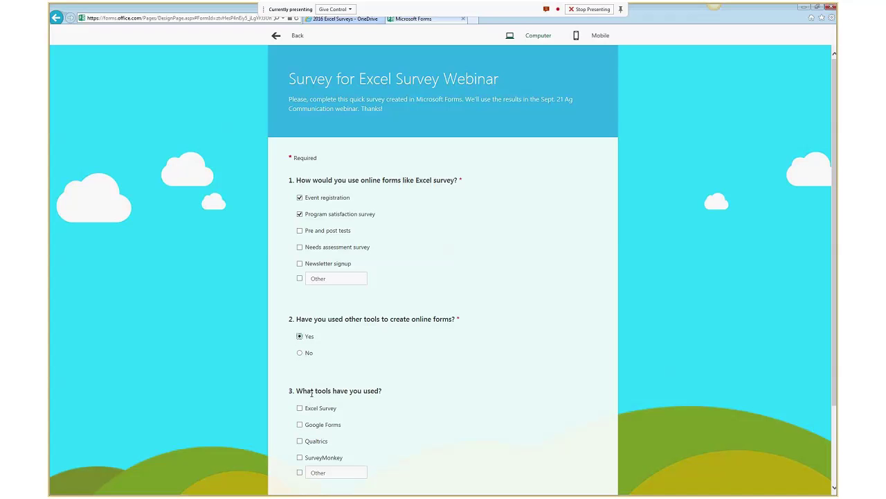
click(295, 37)
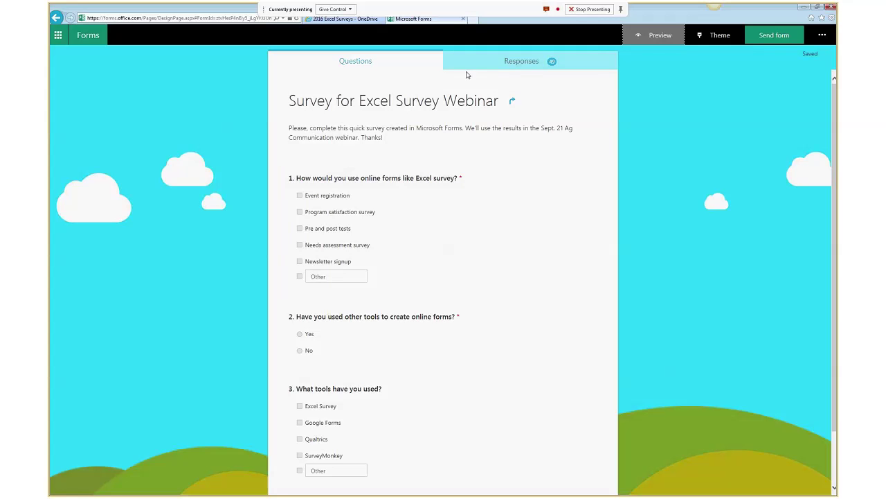
- Browse the Responses summary charts for all 49 responses and list every individual answer to question 2
click(506, 64)
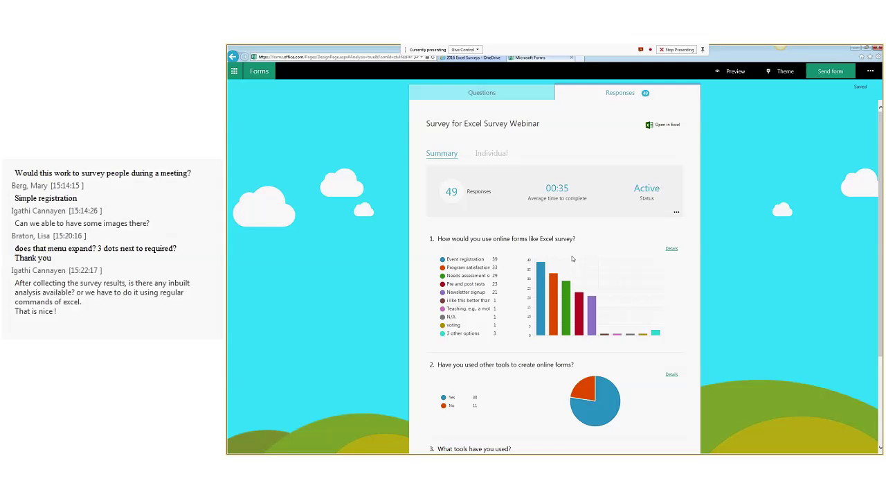
scroll(571, 253, down, 1)
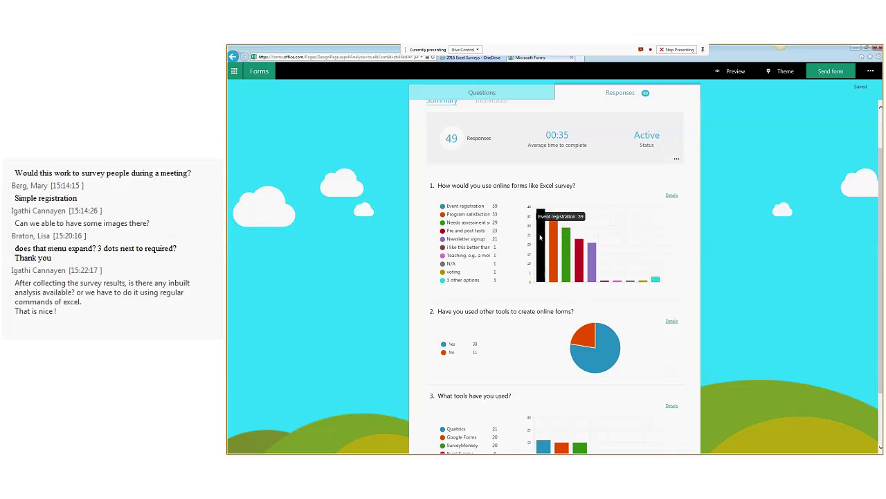
scroll(537, 272, down, 2)
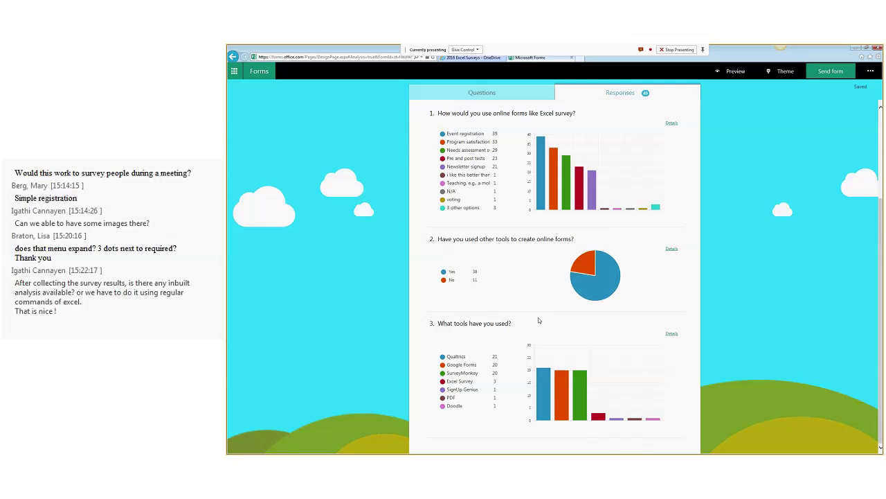
scroll(587, 258, up, 3)
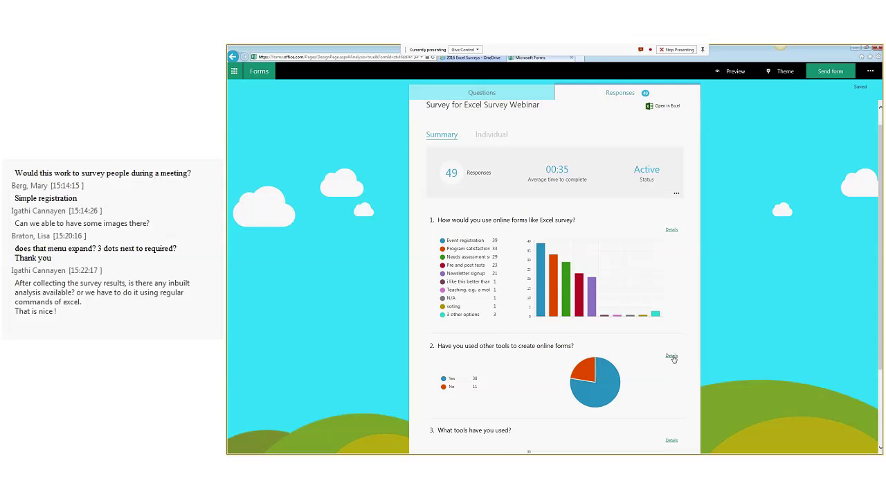
click(672, 356)
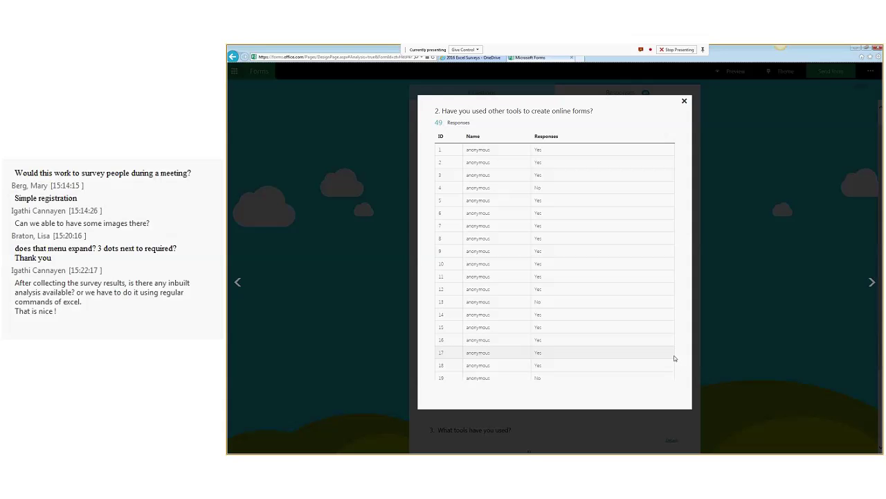
click(684, 102)
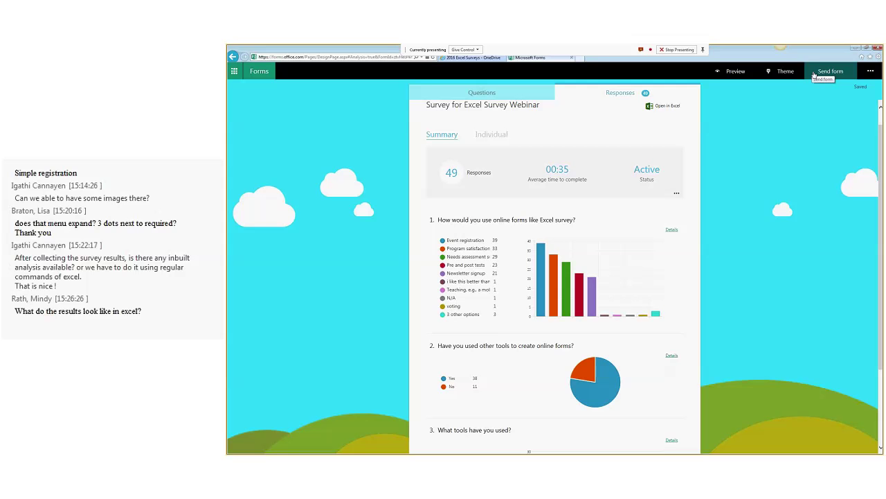
- Open the Send form panel showing the survey's copyable link, open to anyone without sign-in
click(813, 74)
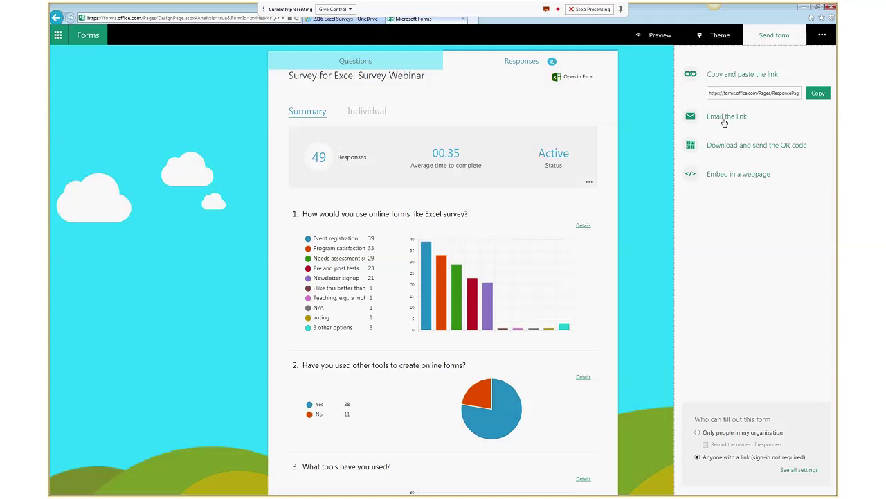
click(738, 123)
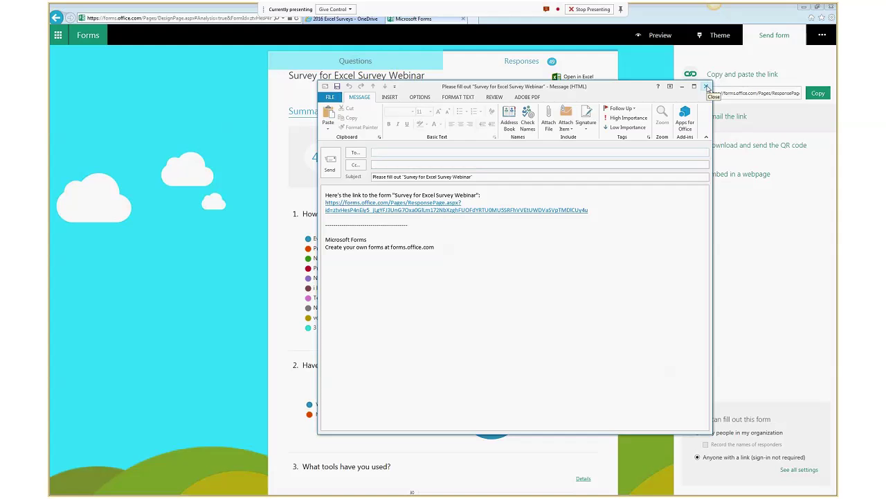
click(707, 87)
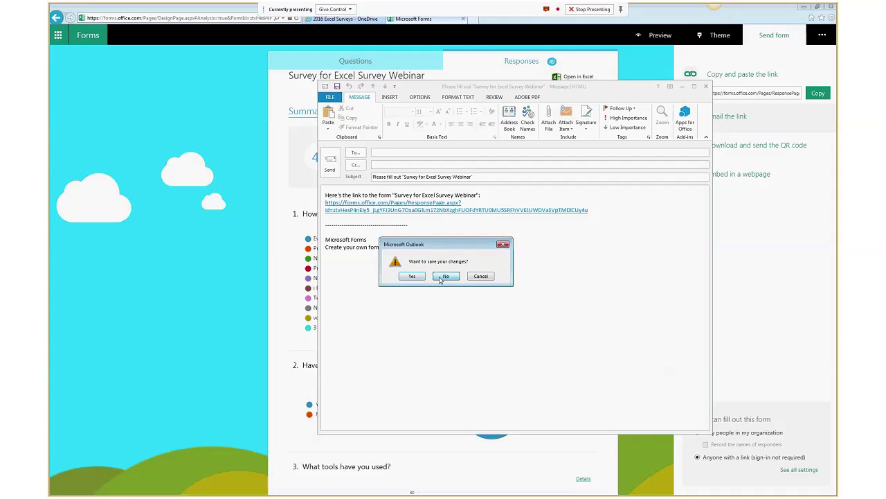
click(446, 276)
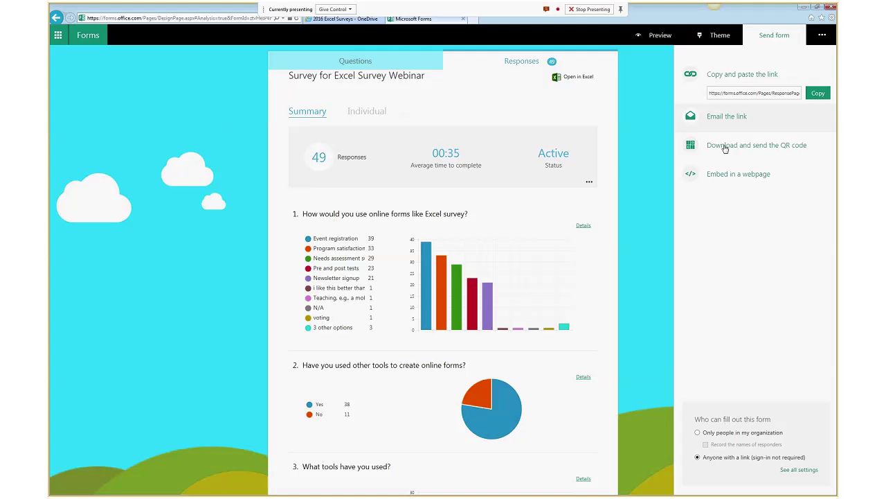
- Expand the QR code for the survey link with its Download button
click(725, 147)
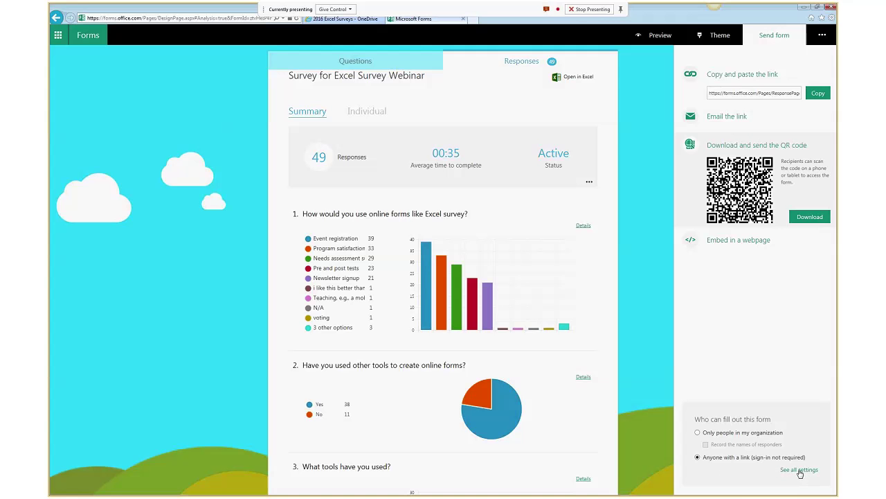
- In the full settings, apply a response deadline of 9/22/2016 at 4:00 PM
click(800, 470)
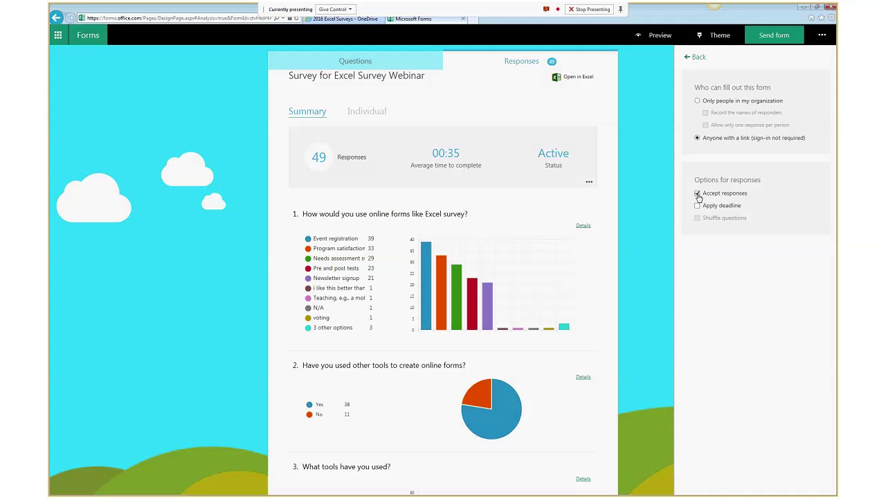
click(697, 205)
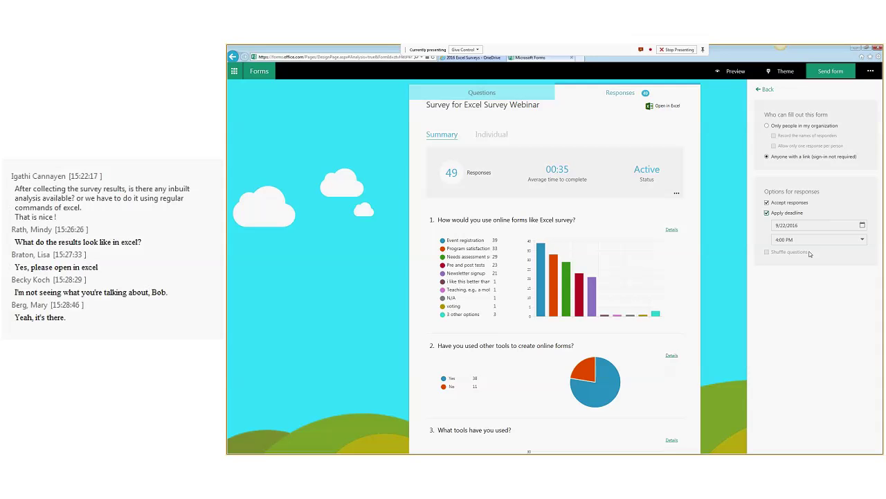
click(766, 213)
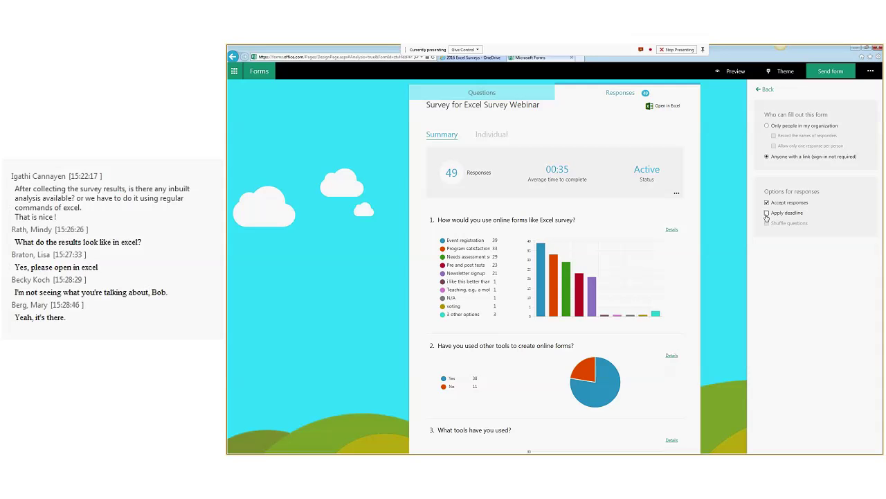
click(766, 214)
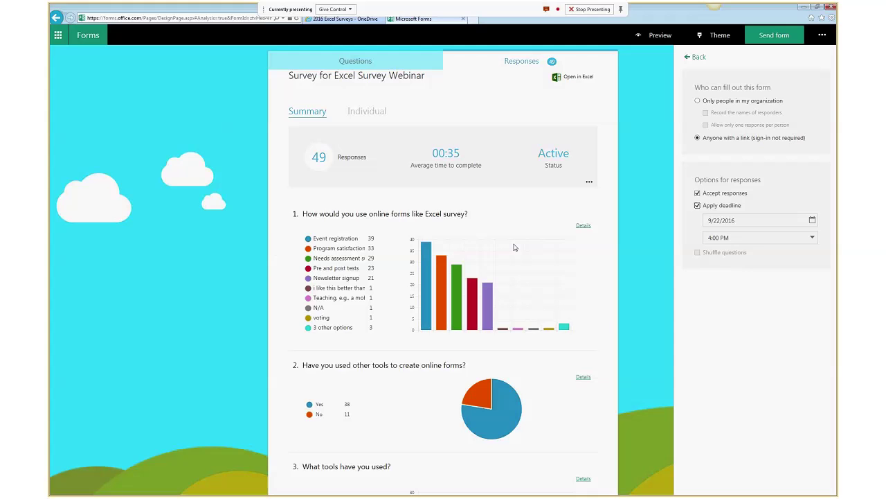
- Export the responses and open Survey for Excel Survey Webinar.xlsx in desktop Excel
click(581, 81)
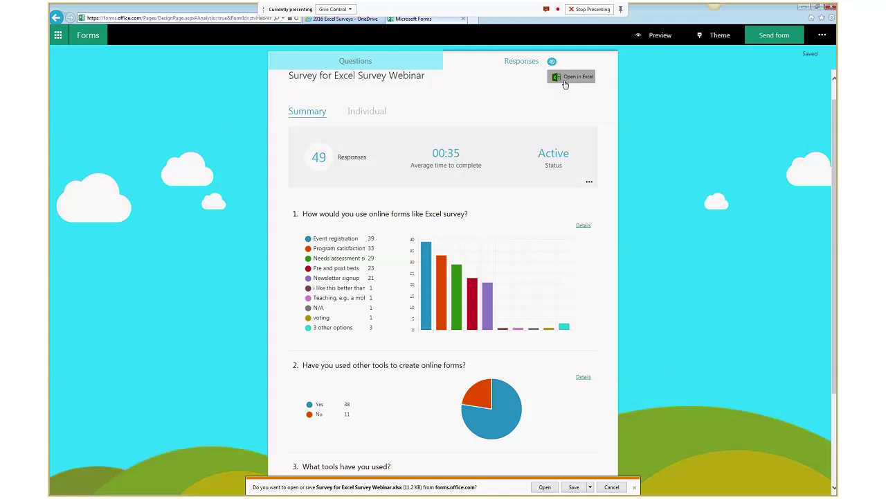
click(546, 487)
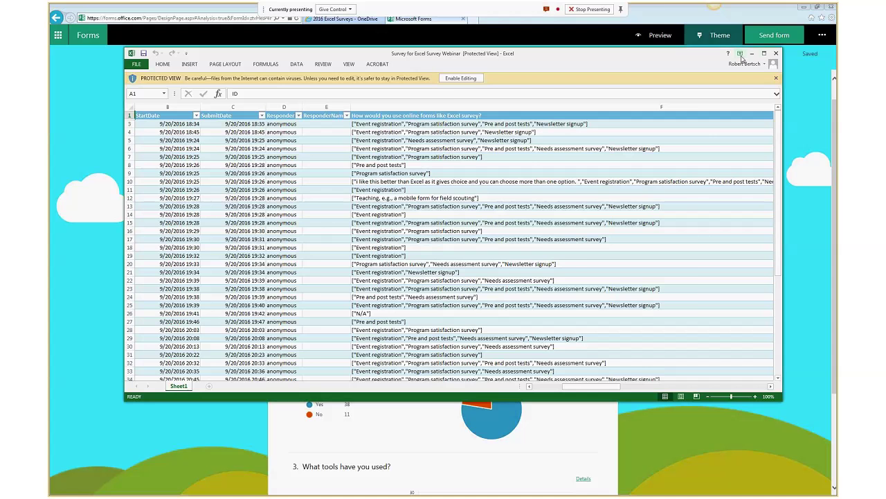
- Review the exported response columns in a maximized Excel window, then minimize Excel
click(766, 54)
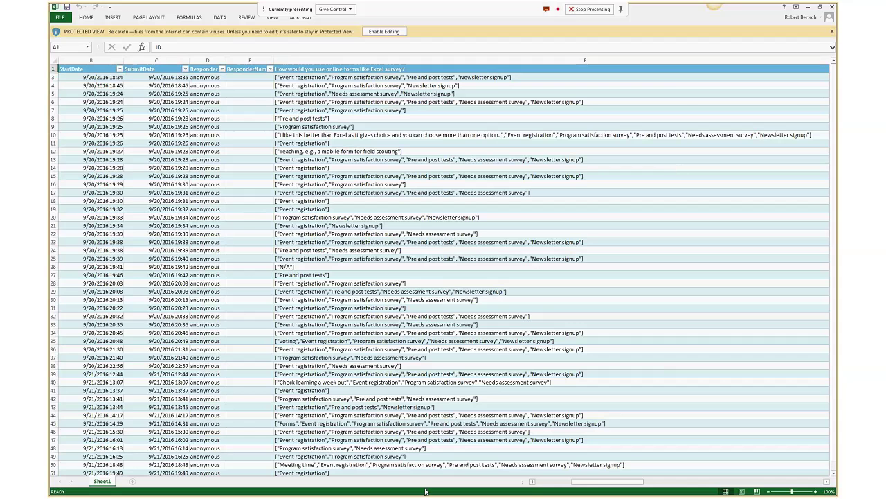
drag(595, 482, 782, 479)
drag(628, 484, 587, 484)
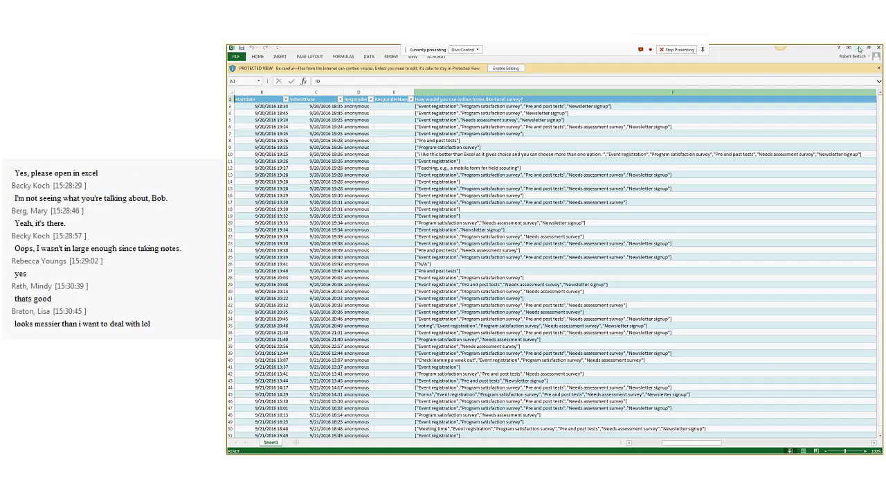
click(858, 48)
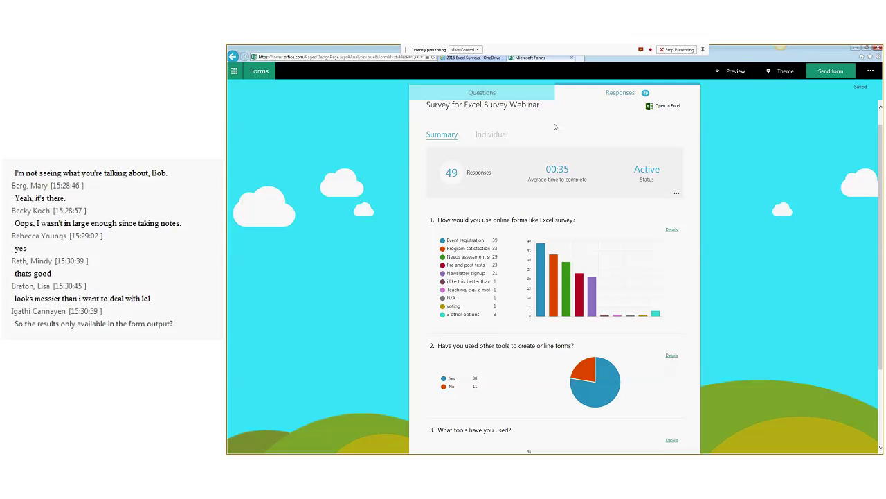
- Switch to Individual responses and step through respondents 1 to 7 of 49
click(490, 137)
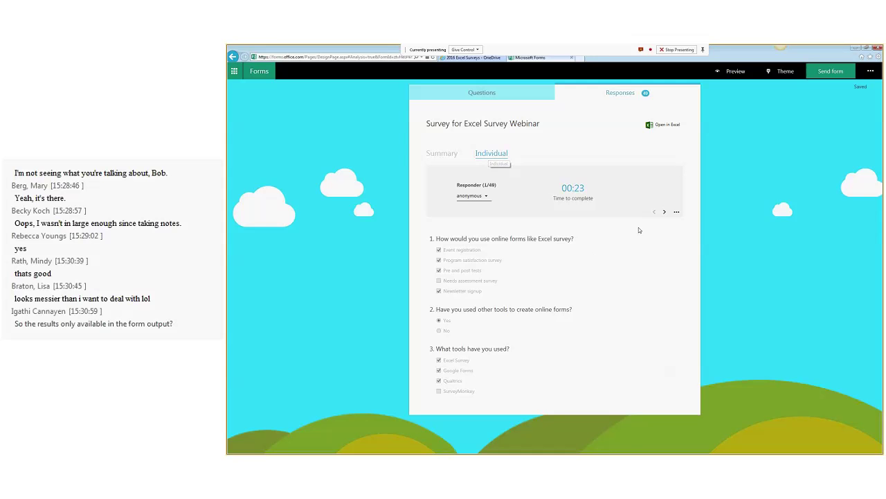
click(665, 212)
click(665, 212)
click(665, 212)
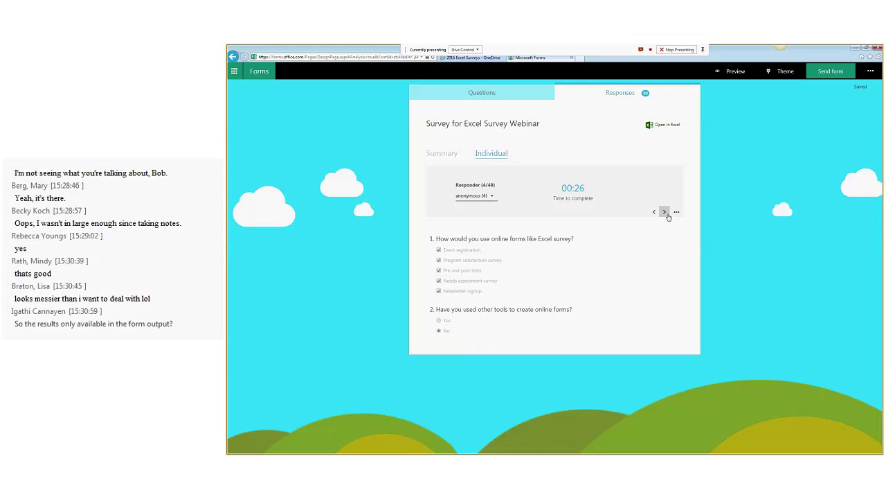
click(664, 212)
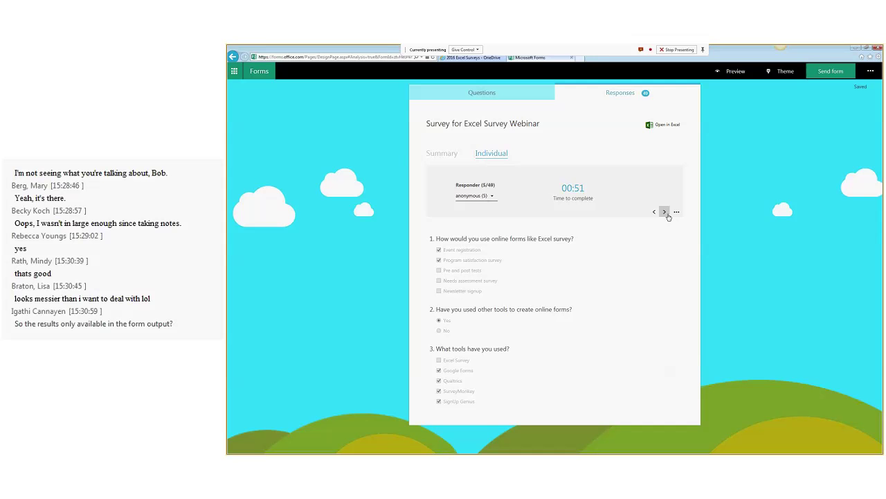
click(665, 212)
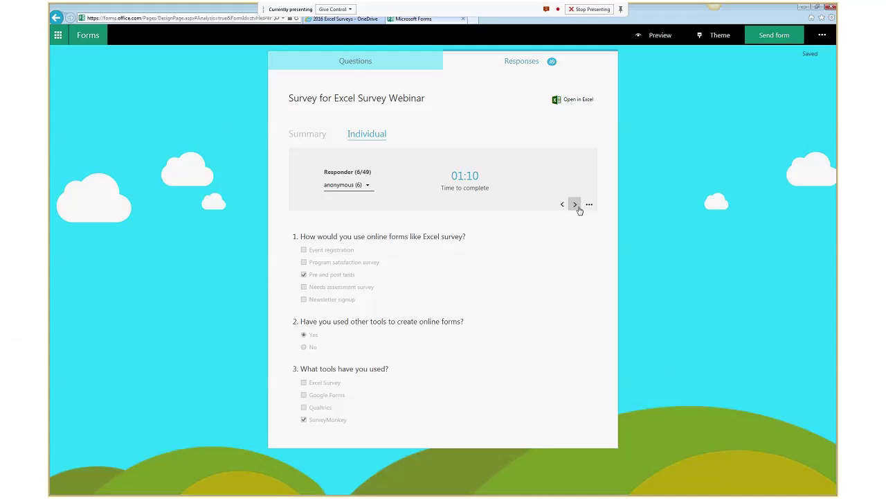
click(665, 212)
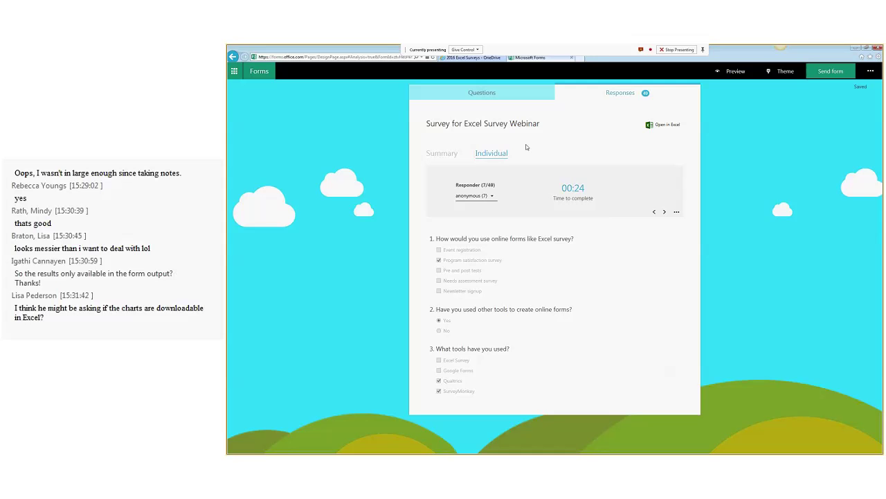
- Return to the Summary charts and check bar and legend counts, with Event registration at 39
click(446, 159)
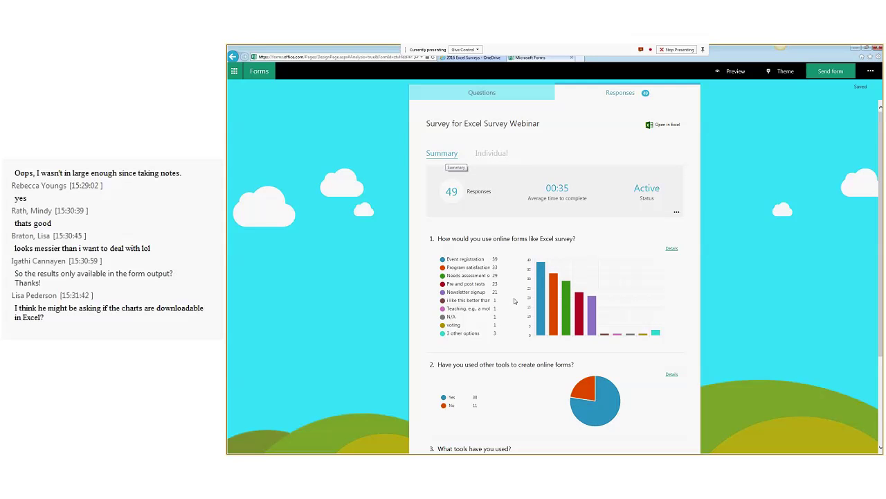
mouse_move(579, 295)
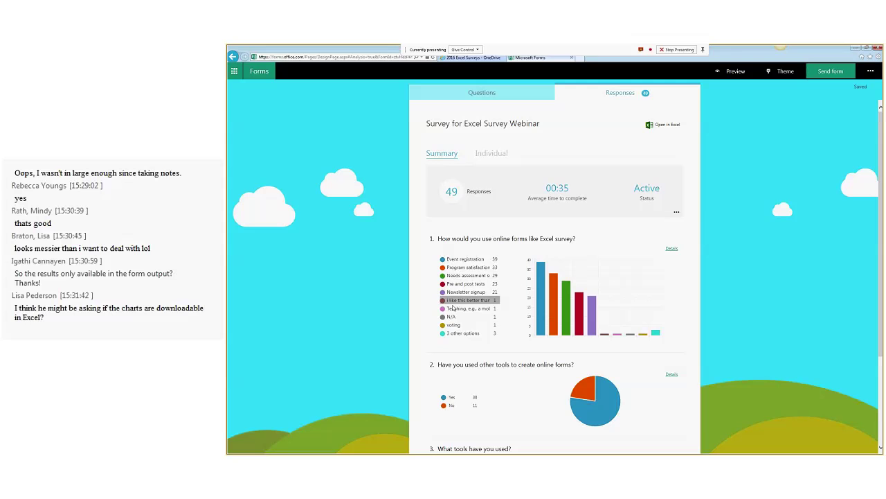
mouse_move(454, 303)
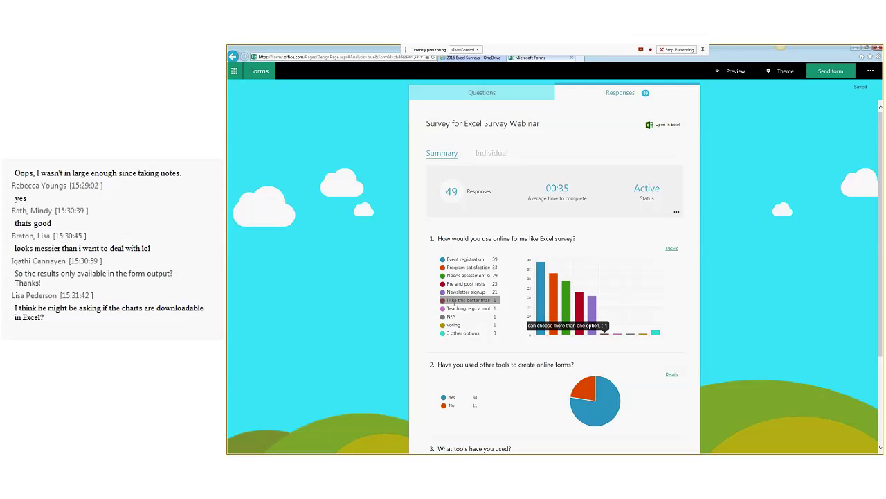
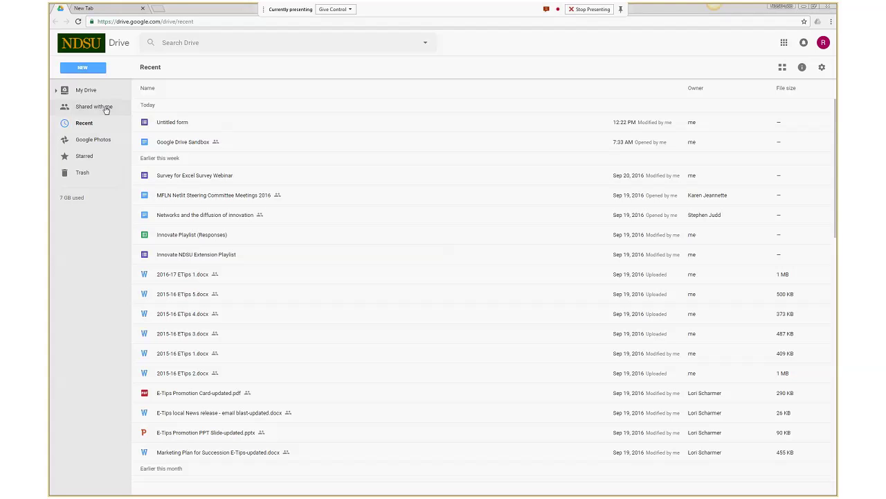
- Launch Google Forms in a new tab from Drive's Google apps launcher
click(84, 69)
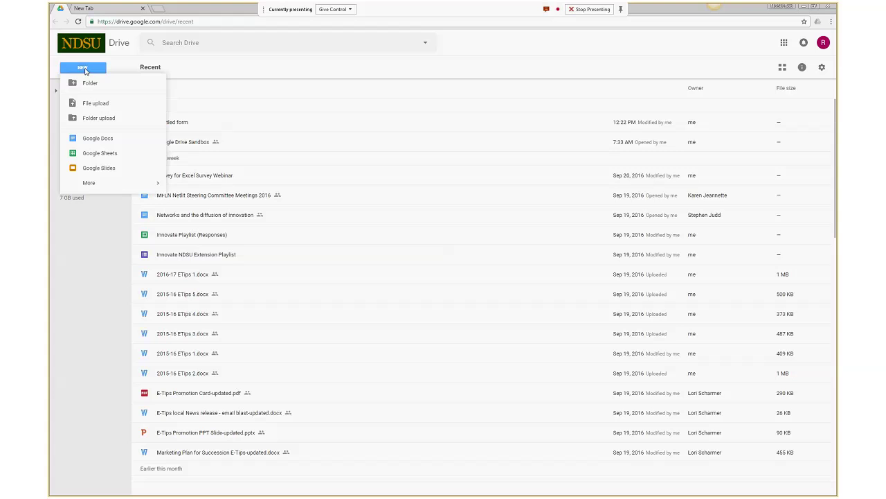
mouse_move(106, 188)
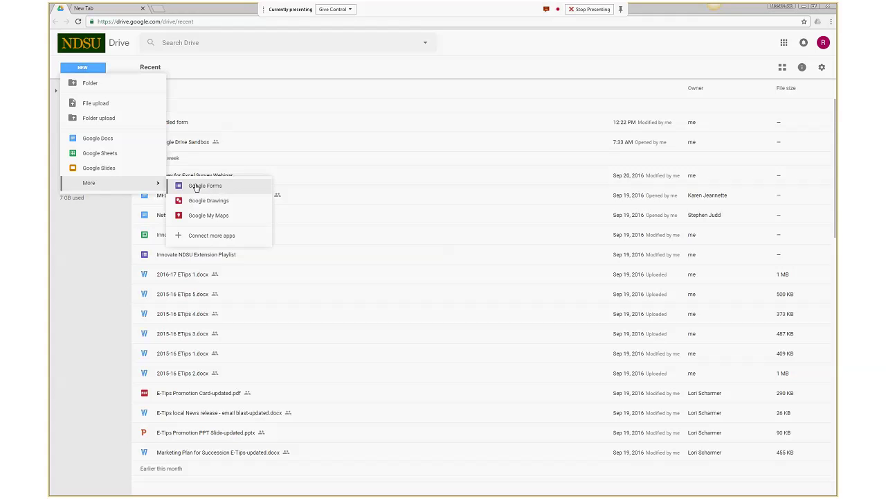
click(92, 216)
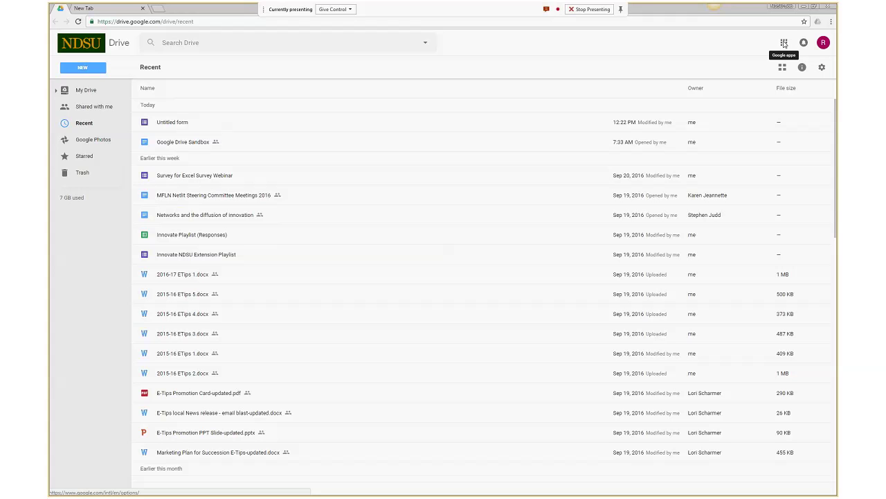
click(784, 44)
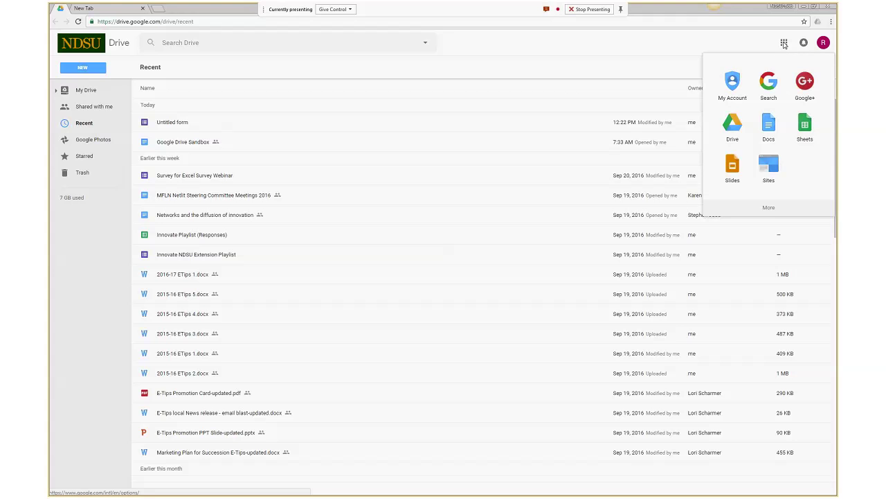
click(768, 208)
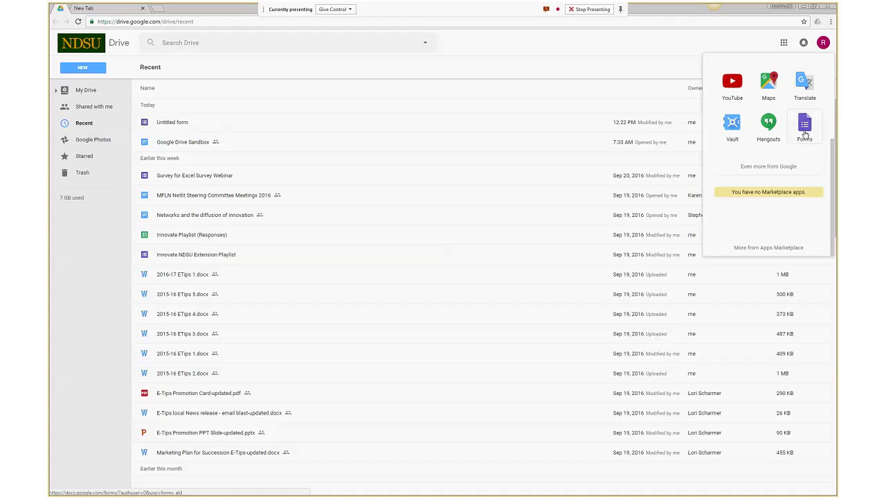
click(805, 131)
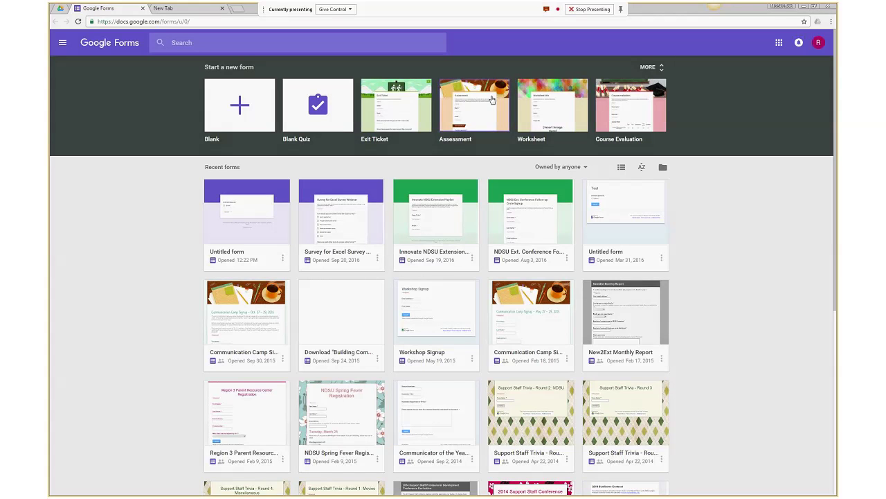
- Create a new form from the Contact Information template in the full template gallery
click(661, 69)
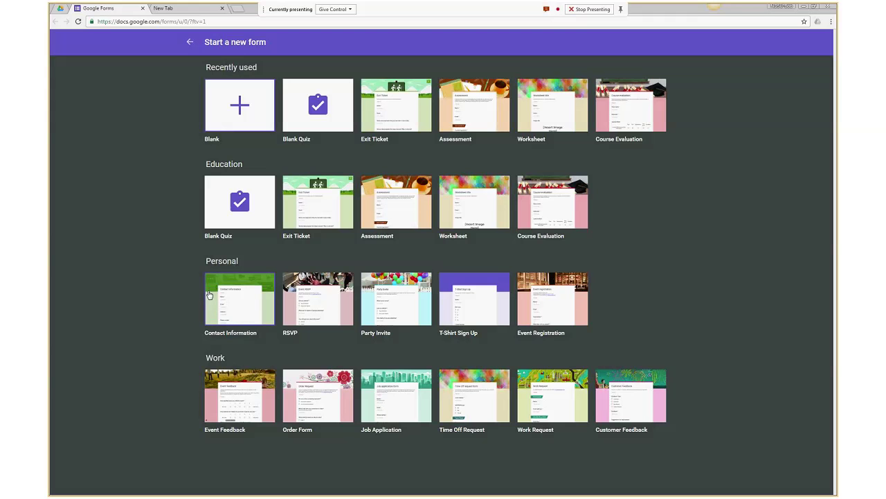
click(253, 300)
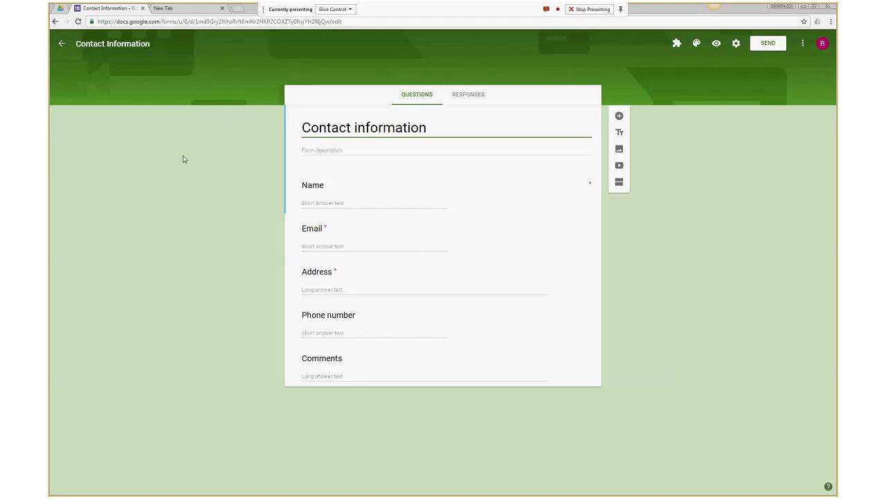
- Return to the Forms home page and create a blank Google form from Drive's NEW > More menu
click(61, 43)
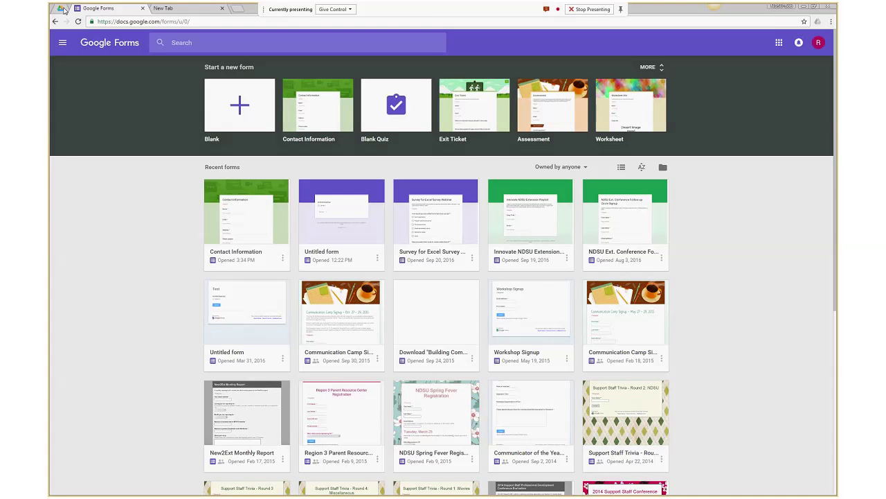
click(61, 8)
click(91, 70)
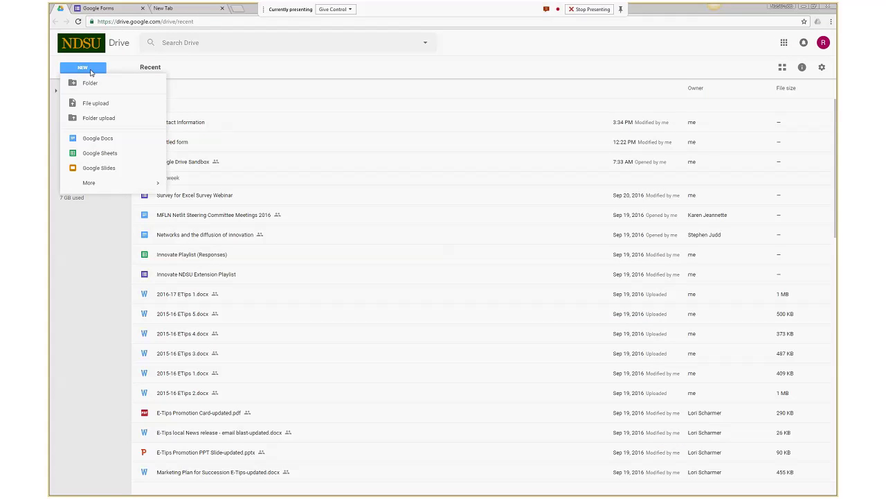
mouse_move(109, 184)
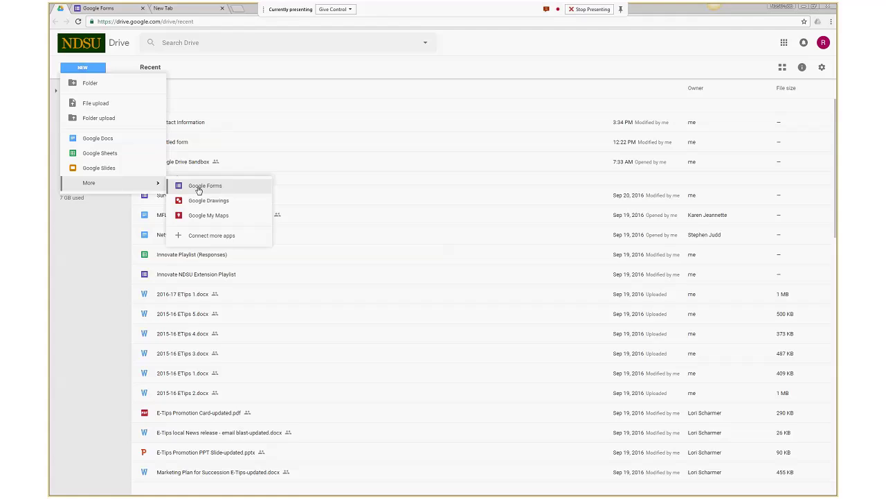
click(201, 186)
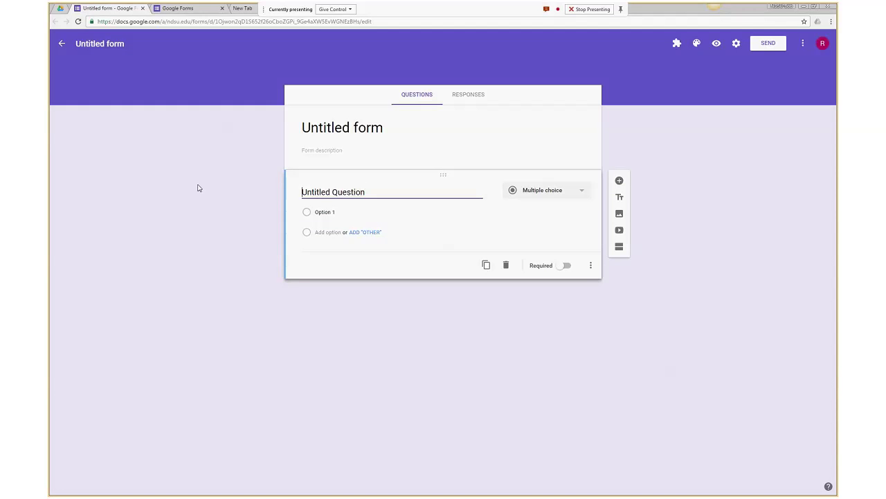
- Close the new untitled form tab and go back to the Google Forms home page
click(144, 9)
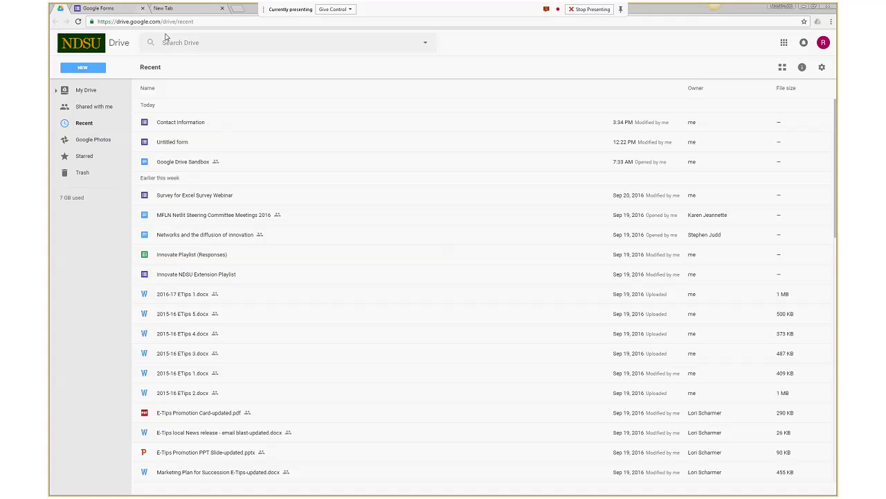
click(784, 43)
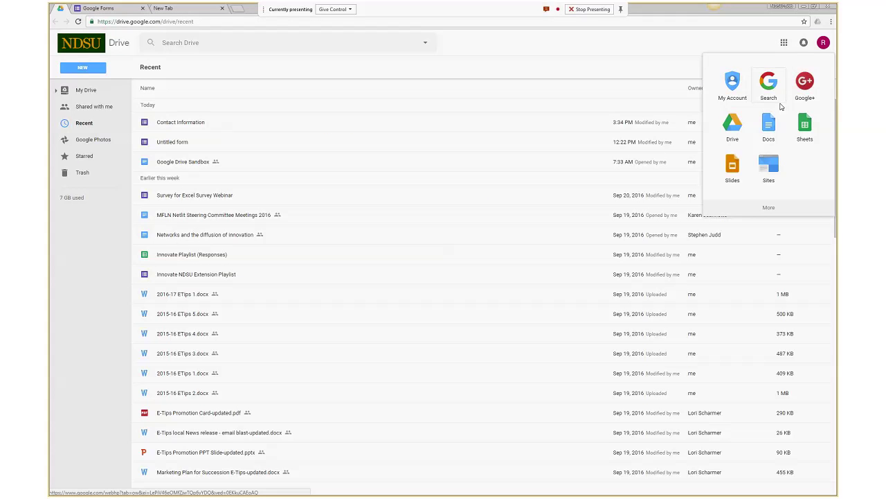
click(111, 9)
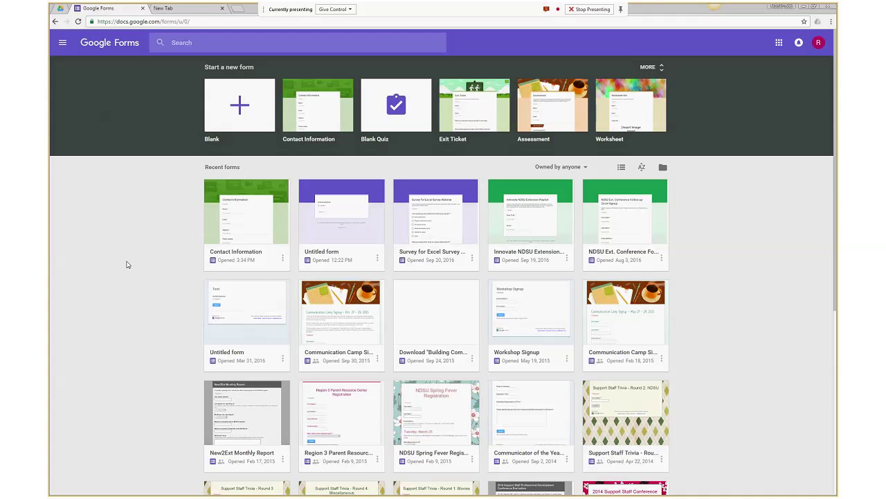
- Open the Untitled form and add a new question of type Dropdown
click(333, 216)
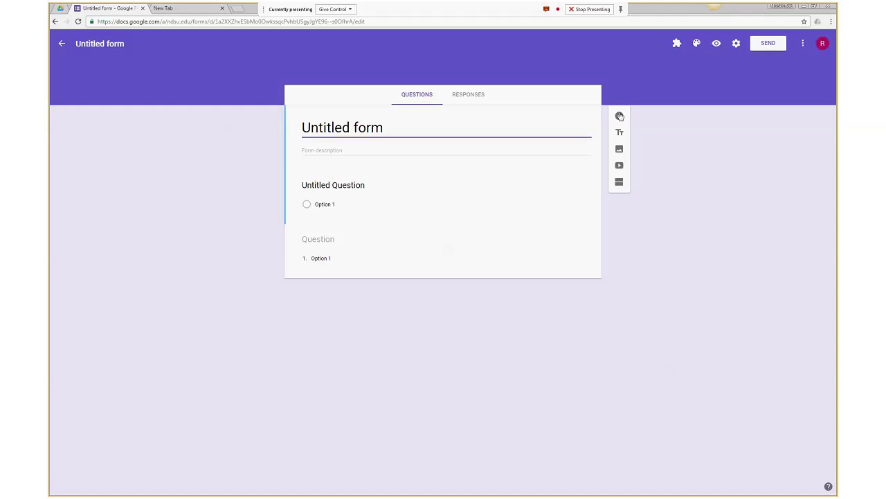
click(619, 115)
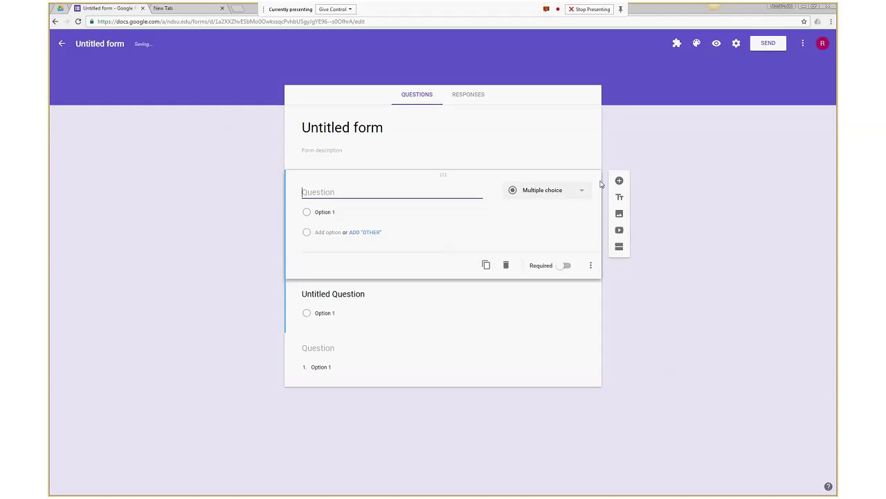
click(580, 192)
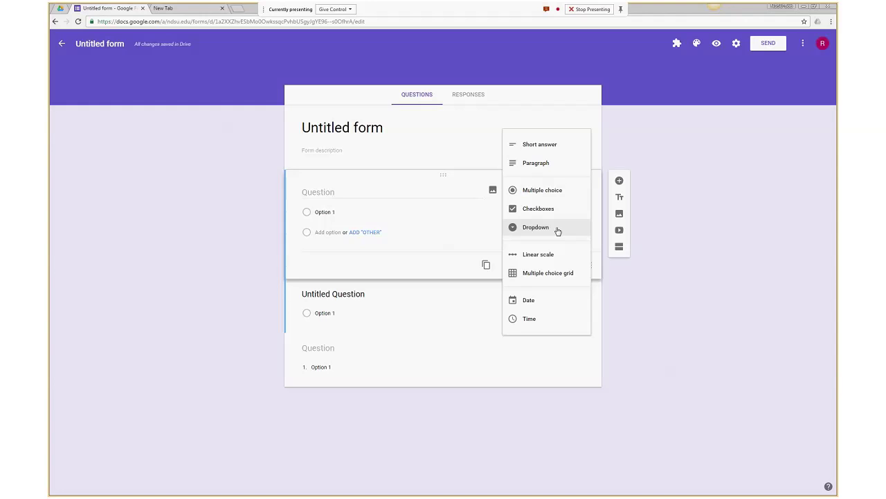
click(558, 229)
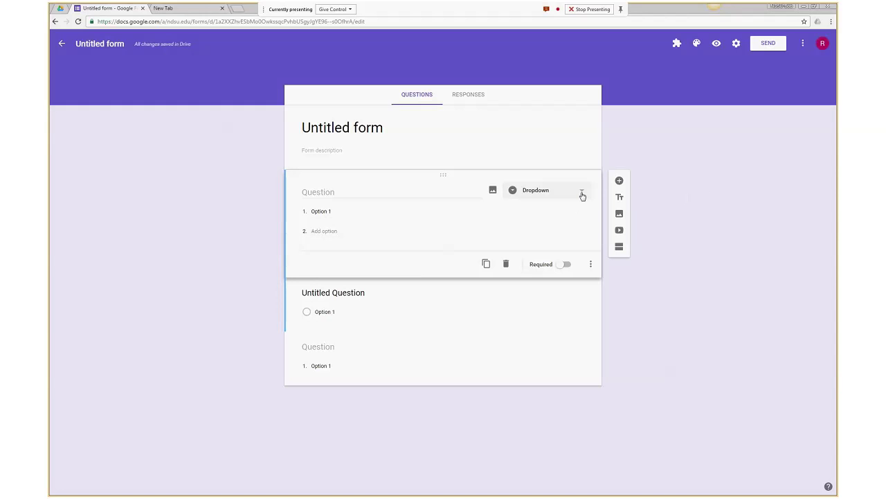
click(582, 196)
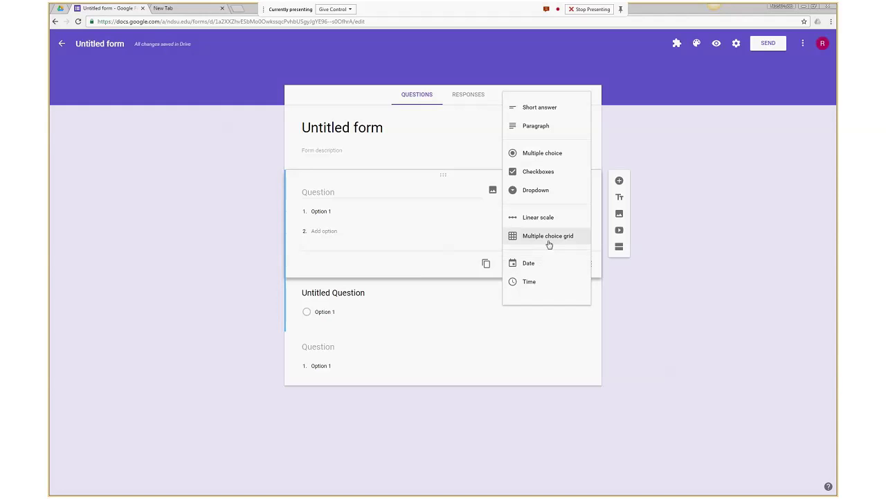
- Make the top question a Multiple choice grid, edit its title and Row 1, and start adding an image
click(548, 240)
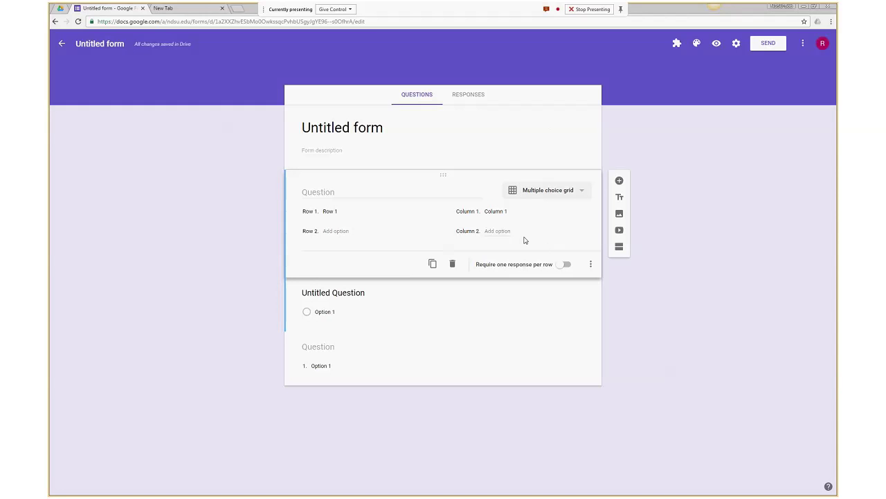
click(350, 192)
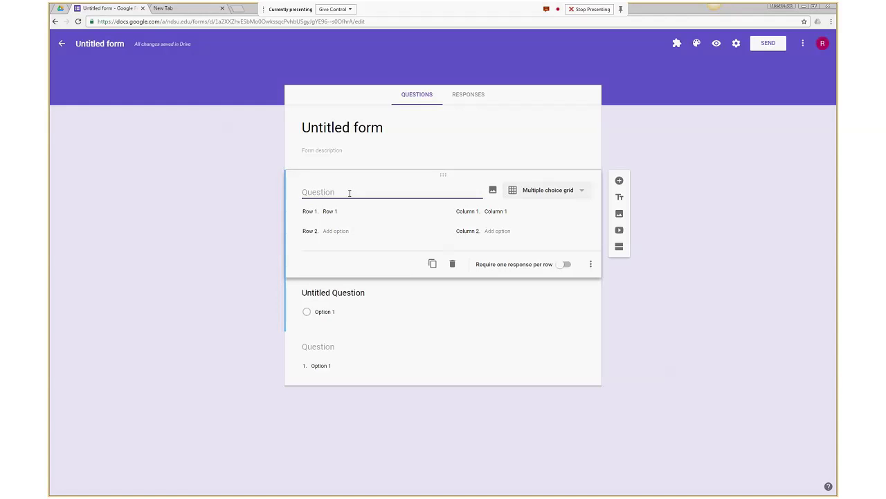
click(332, 211)
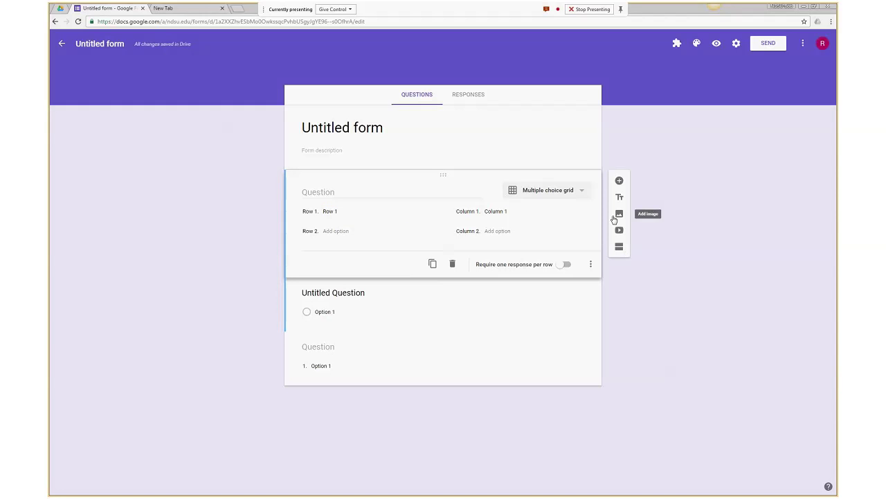
click(616, 218)
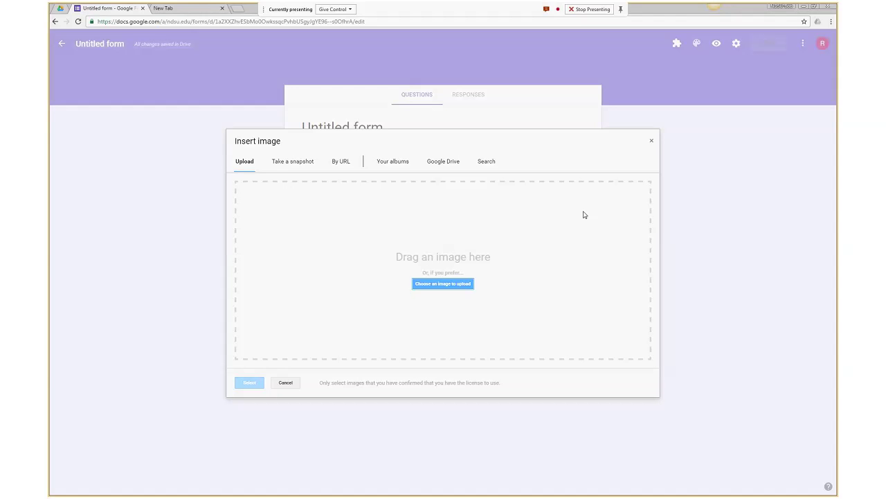
- Cancel the image and add an Untitled Title block below the grid, adding no video
click(285, 383)
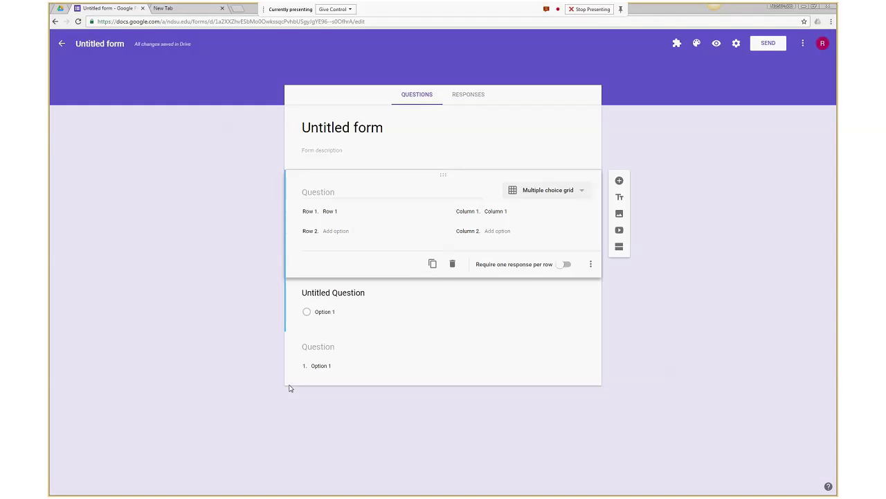
click(622, 199)
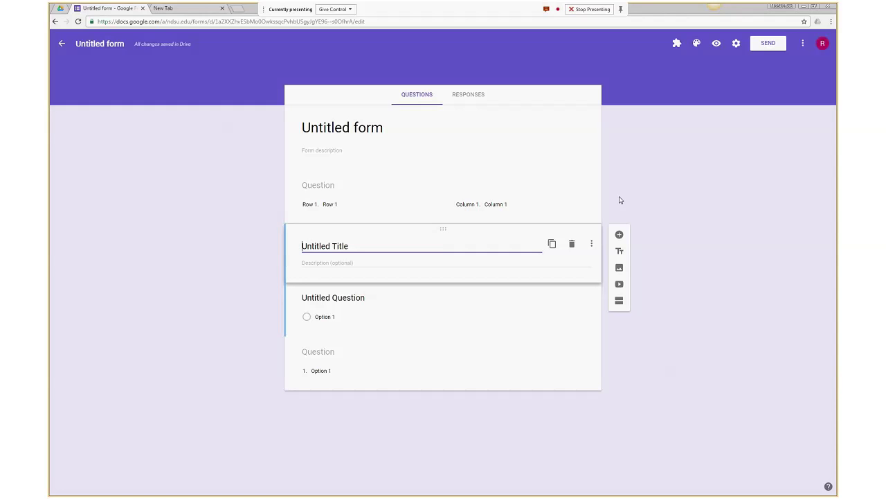
click(620, 283)
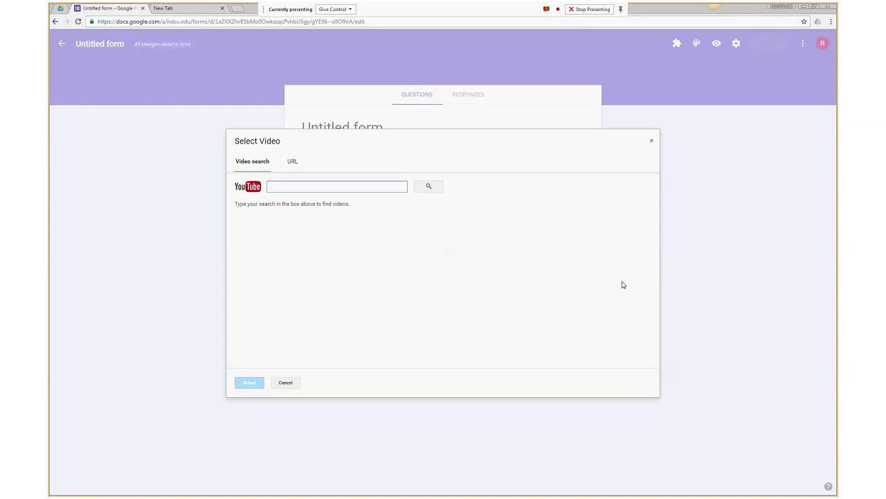
click(651, 143)
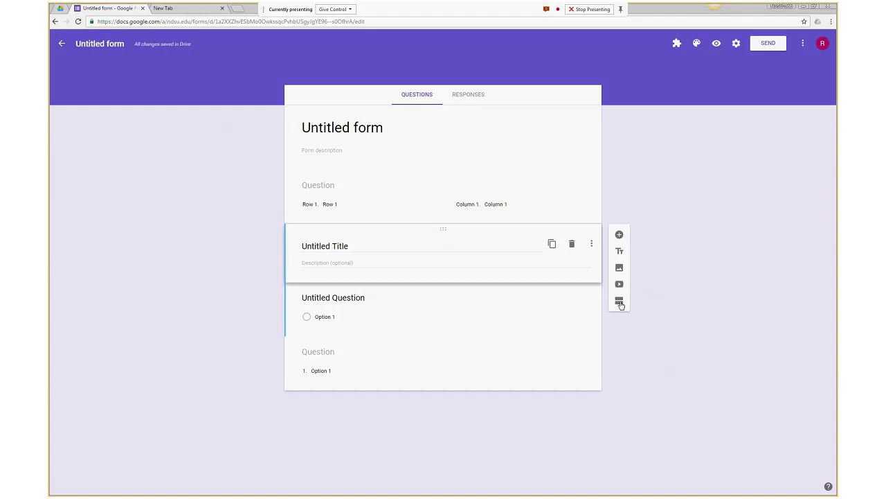
- Add a section break so the Untitled Question and the one below become Section 2
click(619, 302)
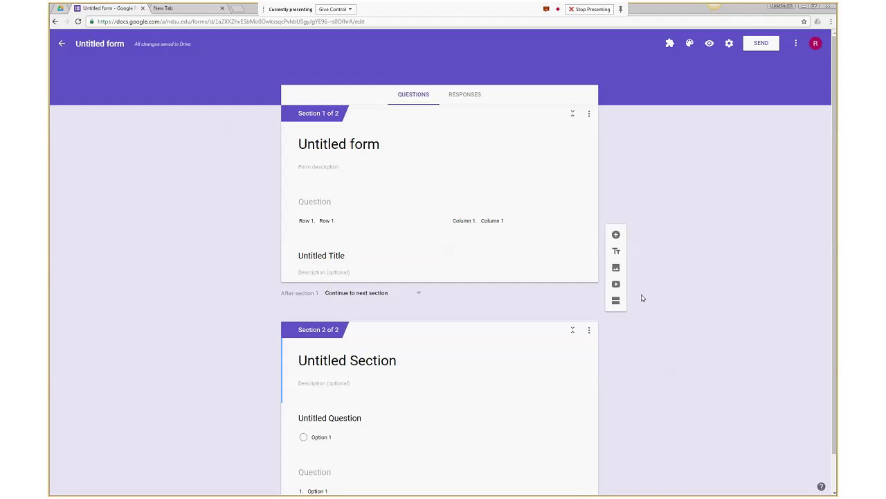
scroll(539, 379, down, 1)
scroll(535, 376, down, 1)
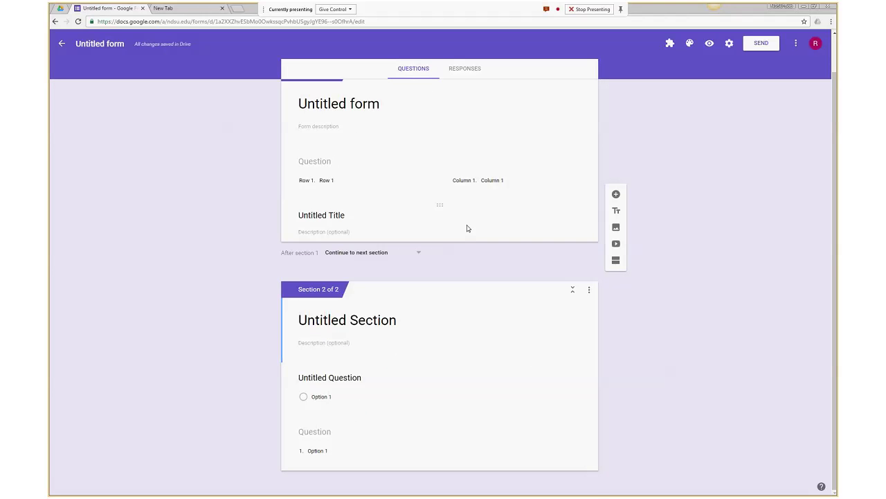
- Add a multiple-choice question and drag it to the top of Section 1, under the form title
click(616, 194)
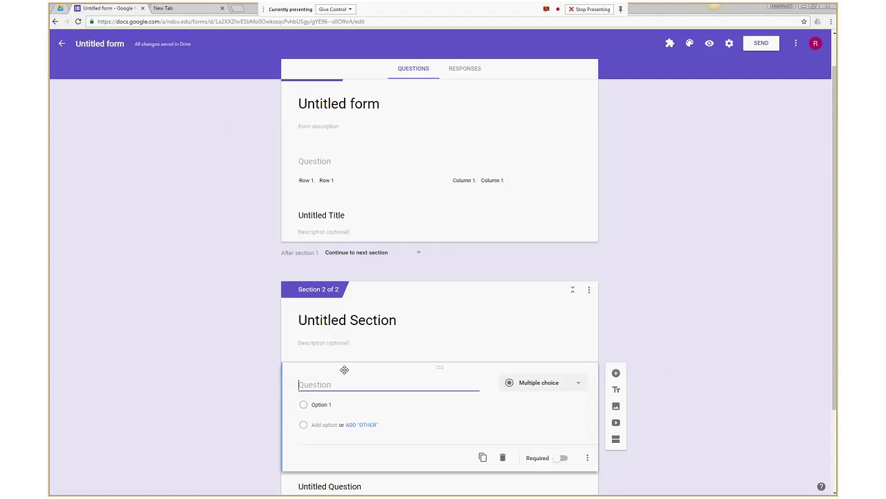
drag(445, 368, 442, 123)
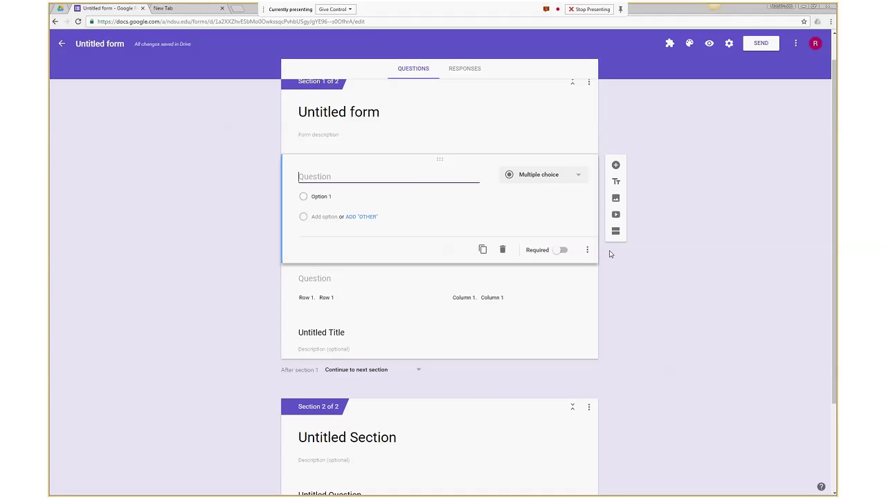
- Turn on 'Go to section based on answer' for the new multiple-choice question
click(588, 250)
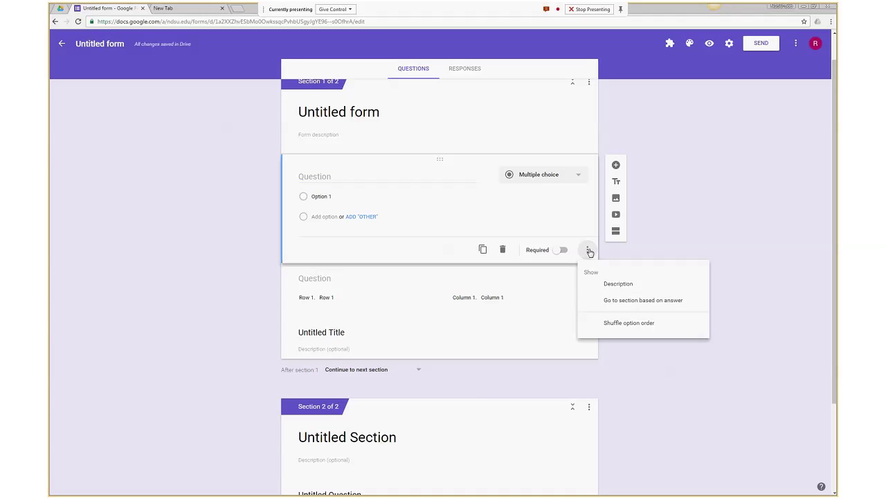
click(588, 250)
click(587, 250)
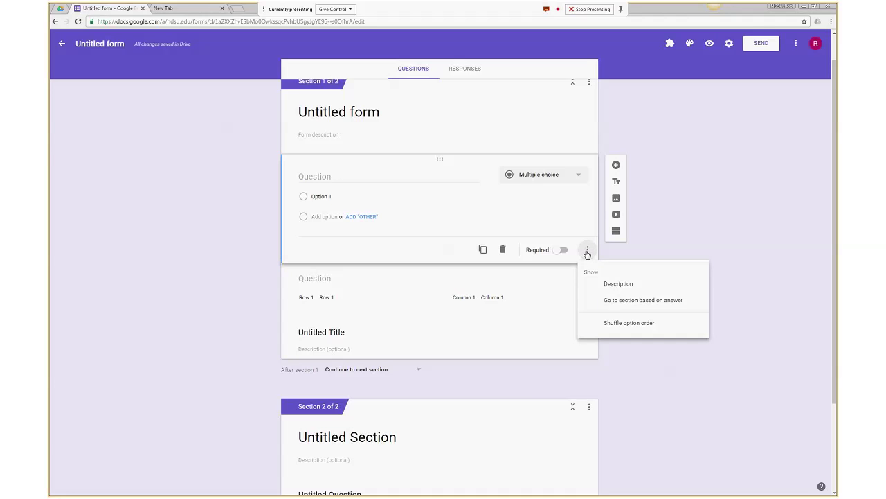
click(614, 302)
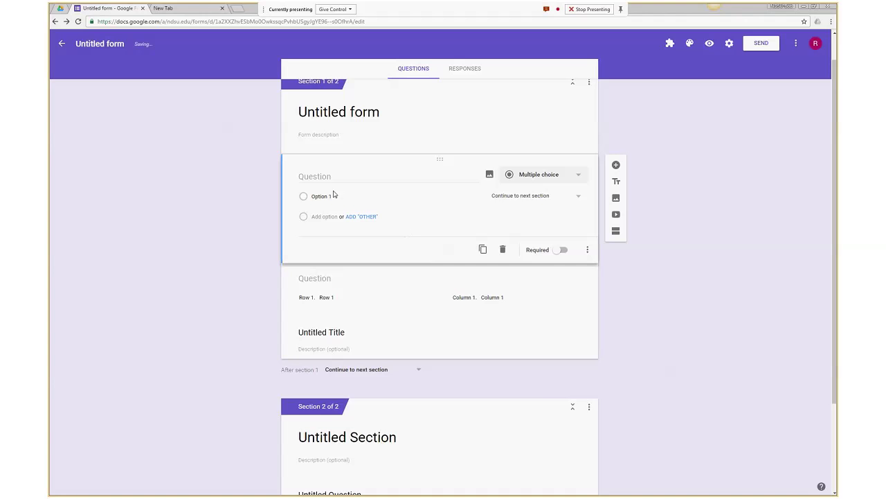
click(576, 198)
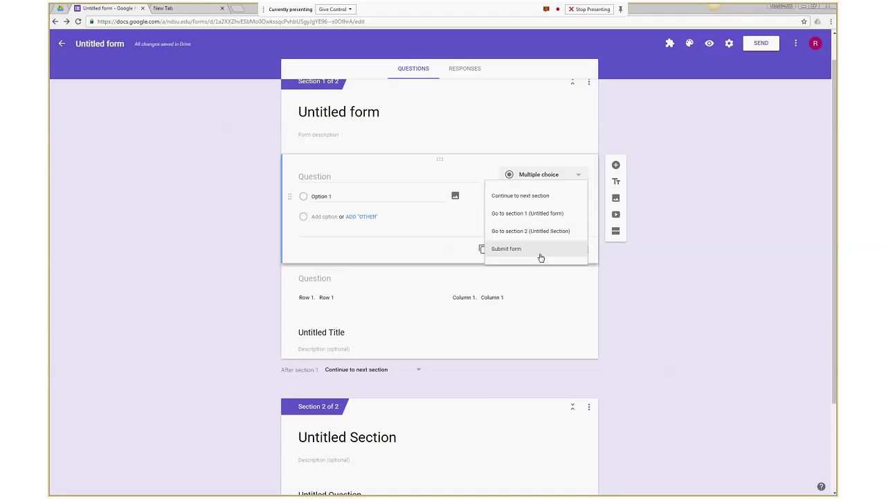
- Add Option 2, sending Option 1 to section 2 (Untitled Section) and Option 2 to Submit form
click(443, 232)
click(324, 217)
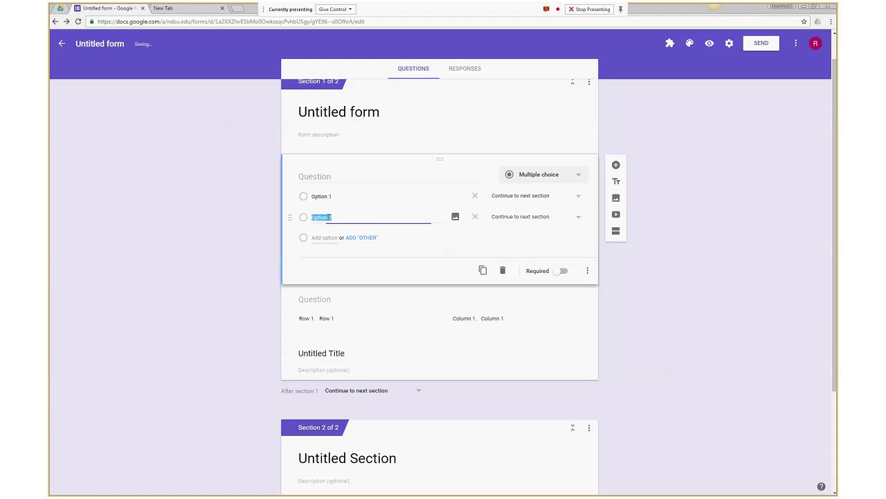
click(579, 197)
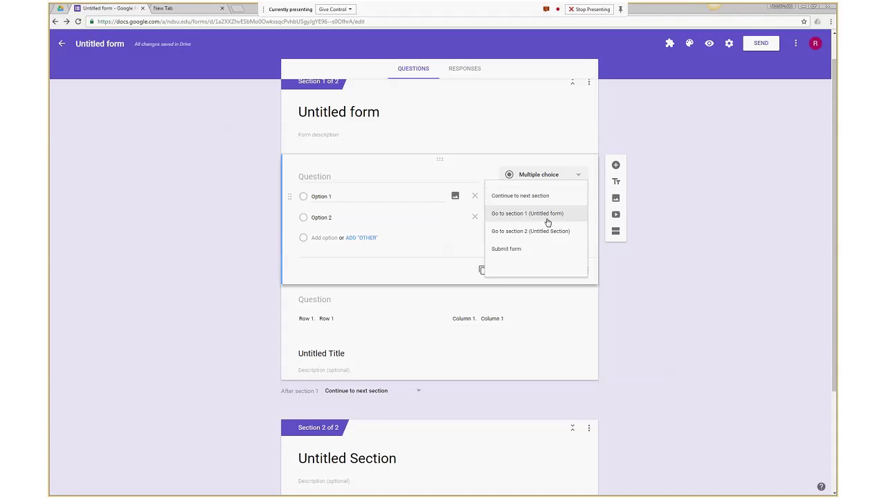
click(548, 222)
click(548, 196)
click(549, 225)
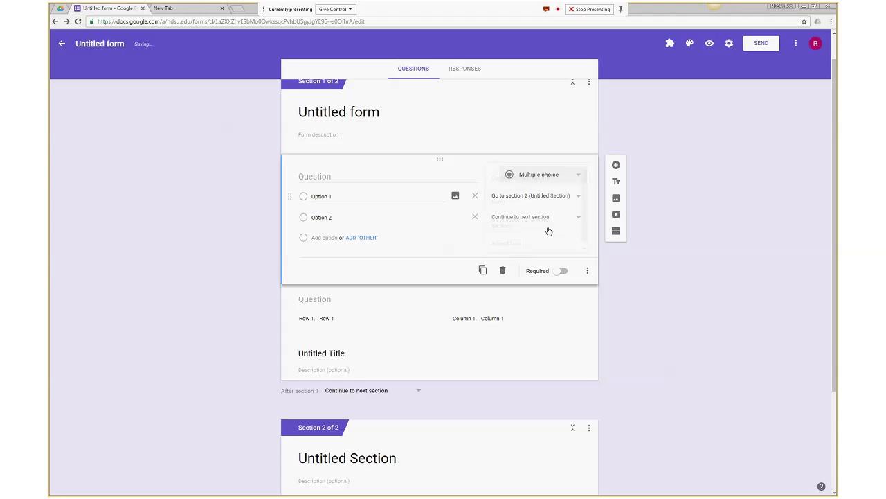
click(571, 218)
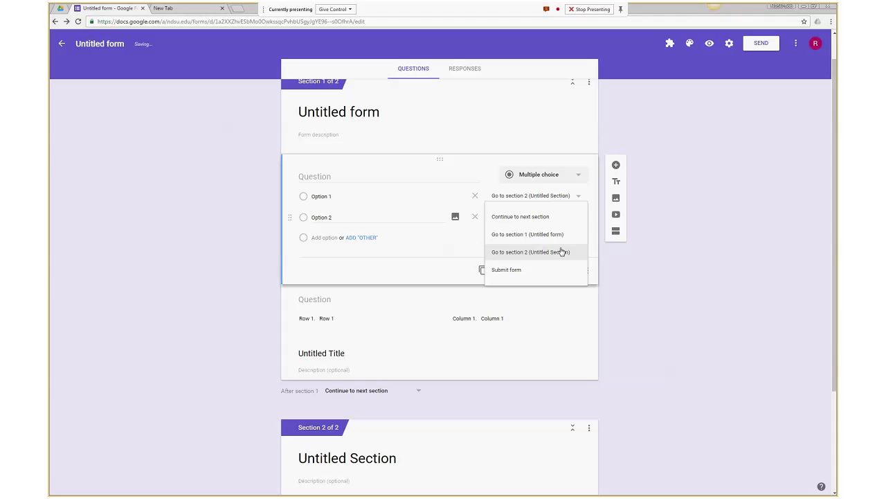
click(563, 270)
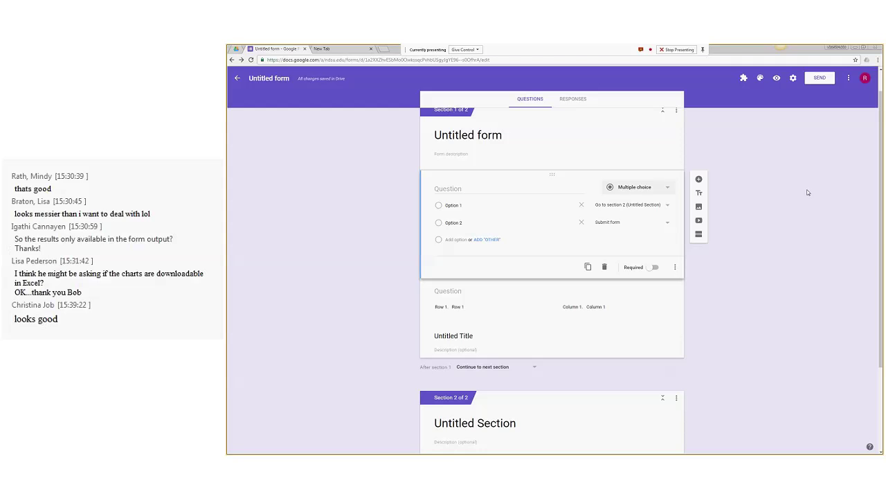
click(821, 78)
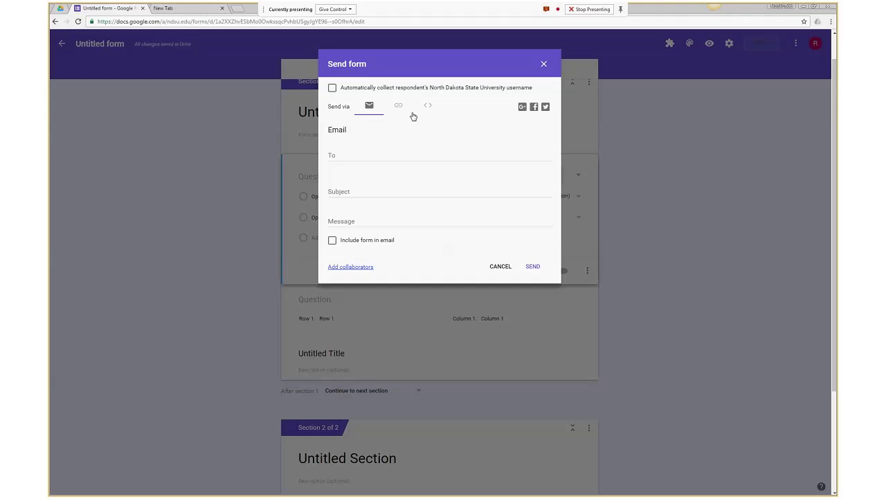
click(400, 108)
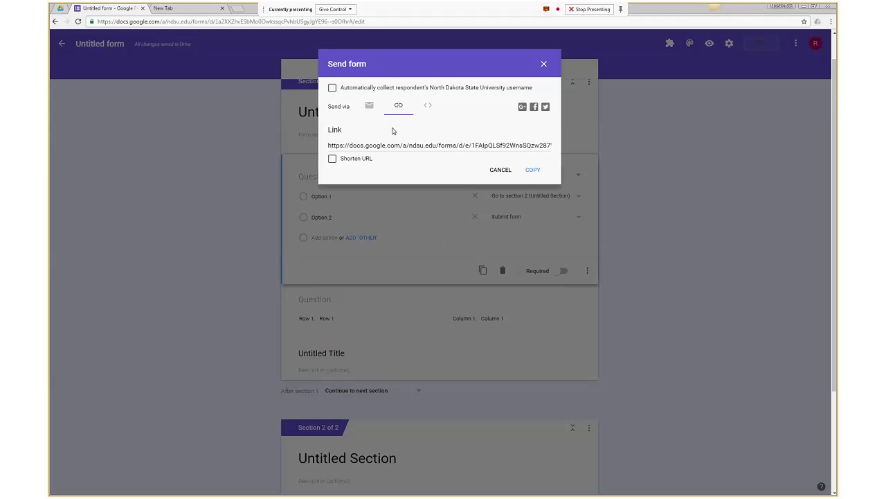
click(333, 159)
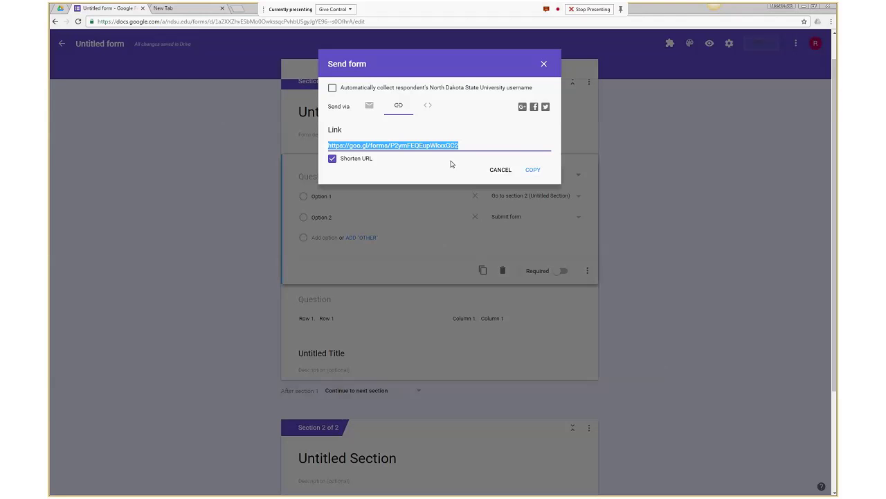
click(429, 107)
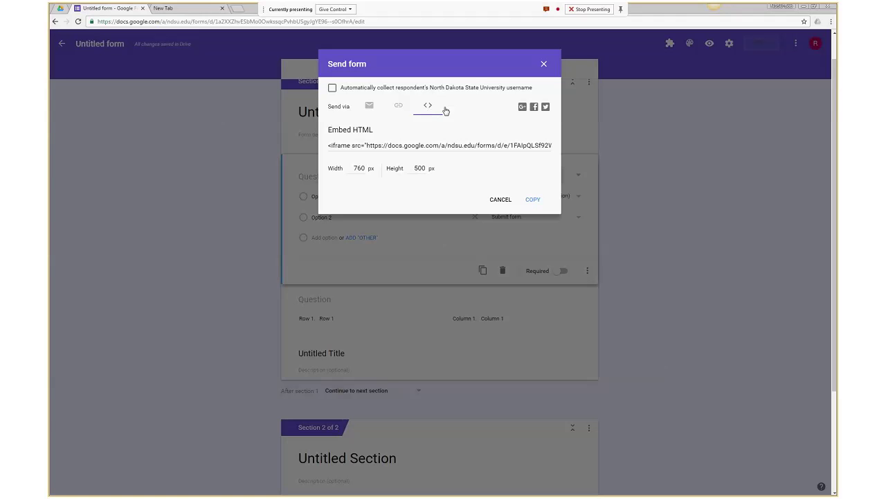
click(398, 108)
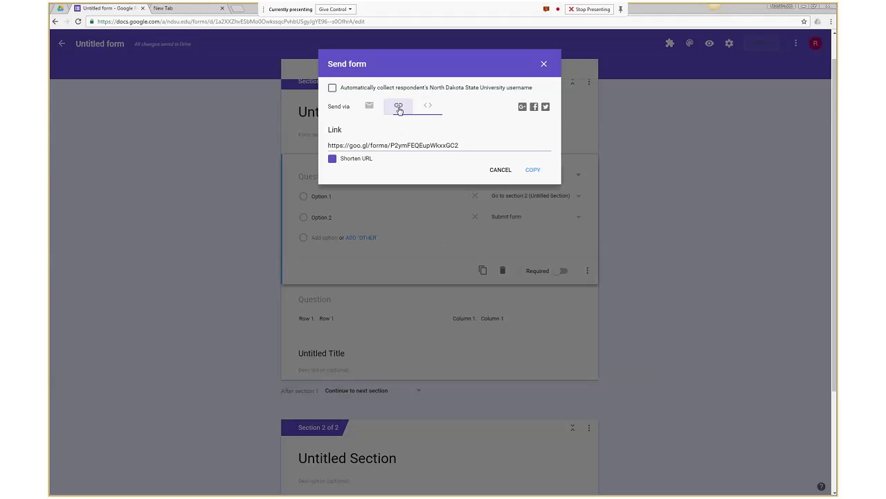
click(369, 107)
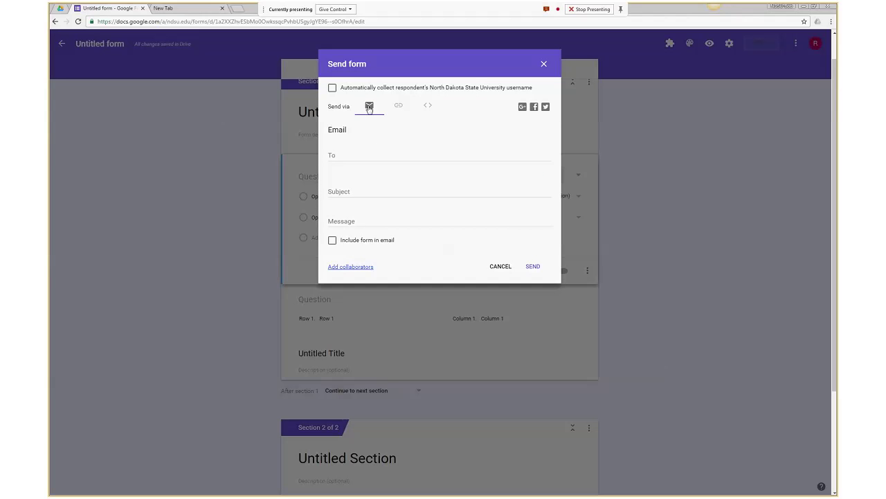
click(544, 64)
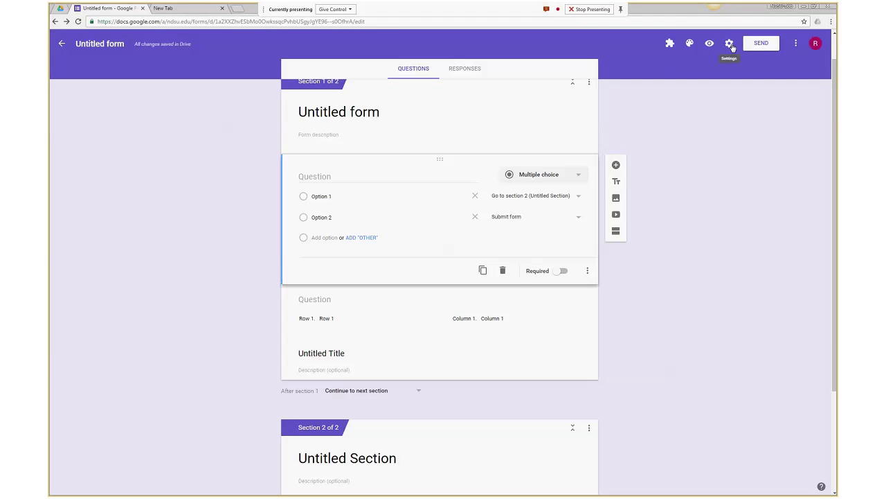
- In Settings, untick Restrict to North Dakota State University users and leave Limit to 1 response off
click(730, 44)
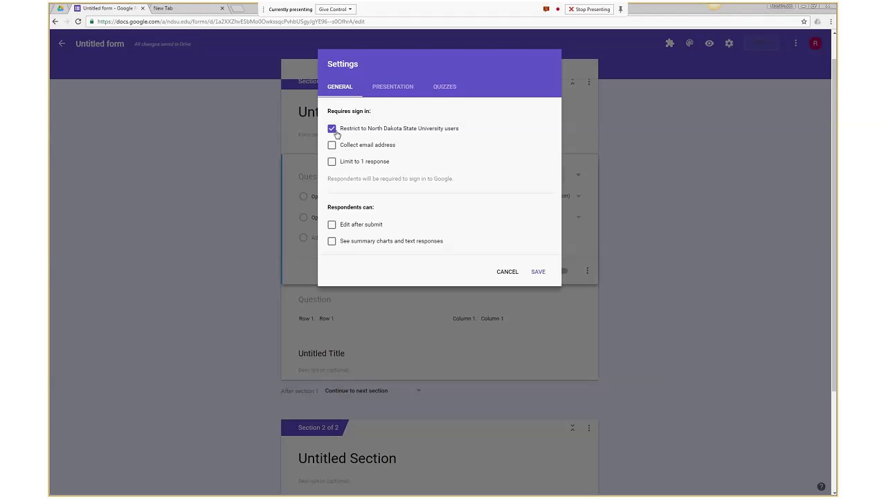
click(332, 129)
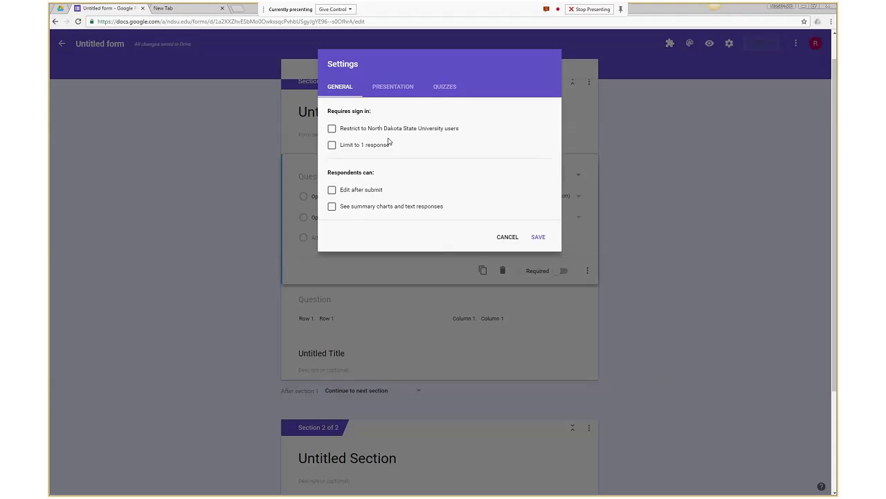
click(332, 146)
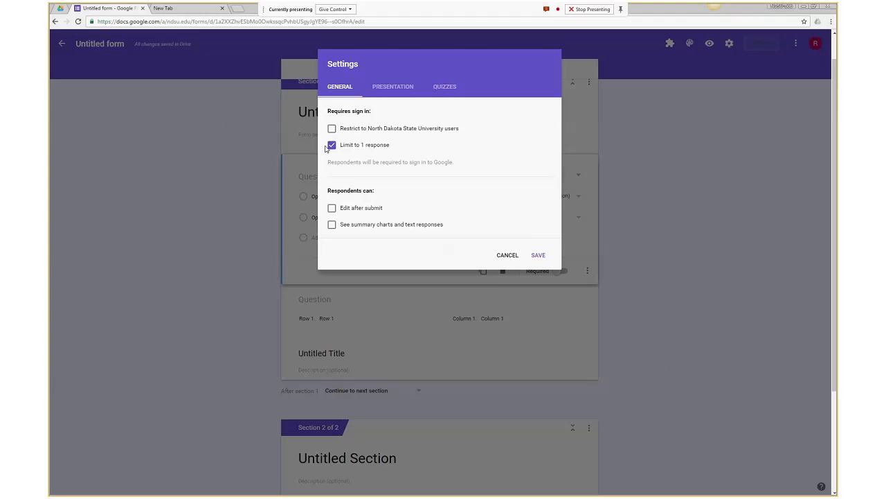
click(331, 147)
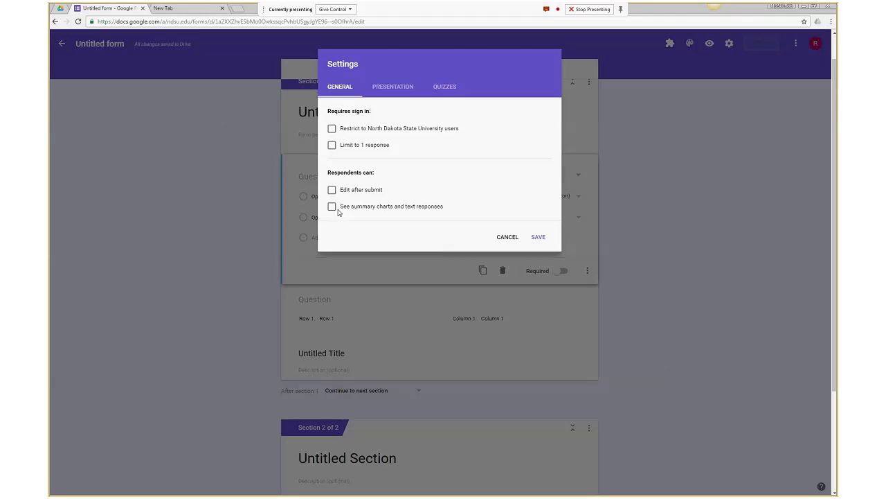
- Switch to the Presentation settings and start editing the confirmation message
click(398, 89)
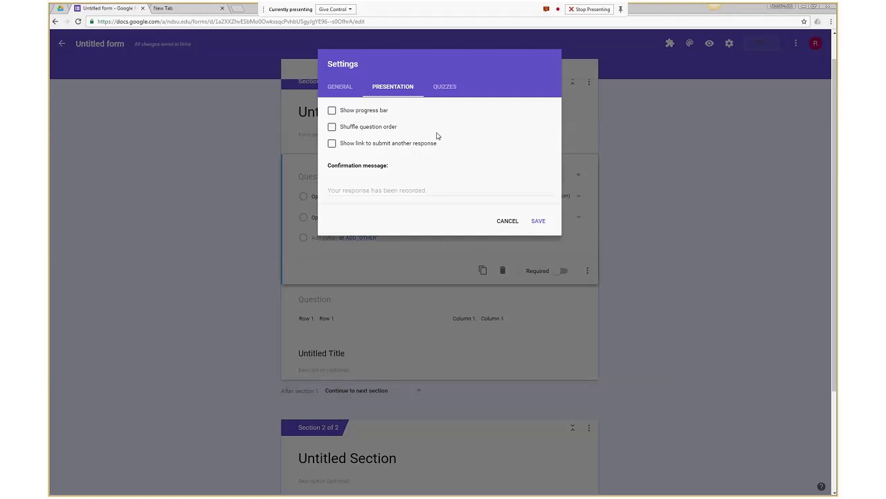
click(427, 189)
- Preview the quiz options with Make this a quiz, then cancel Settings without saving
click(445, 86)
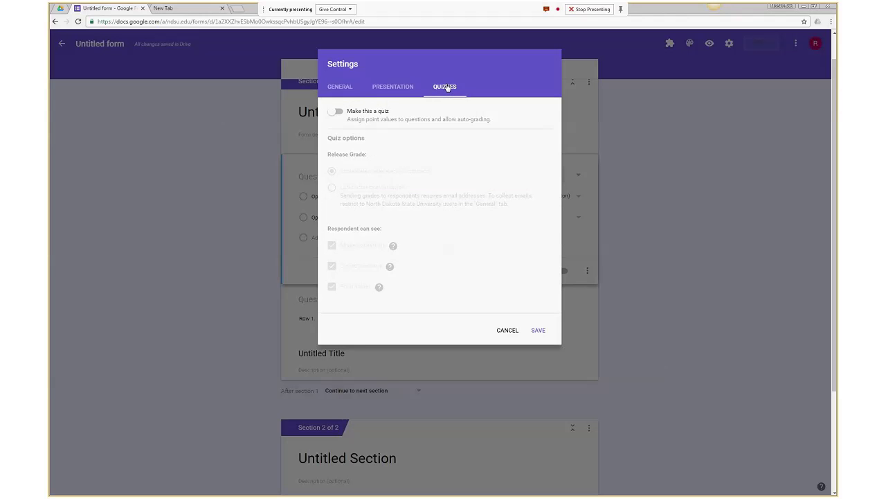
click(338, 118)
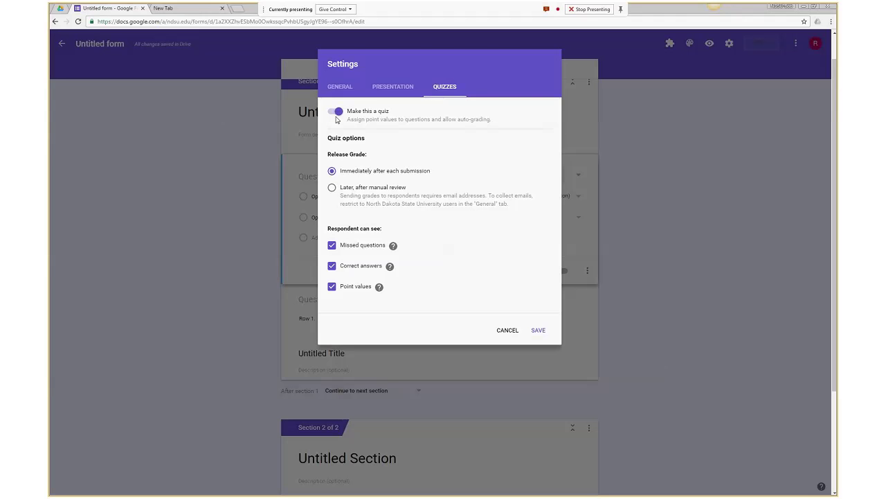
click(510, 332)
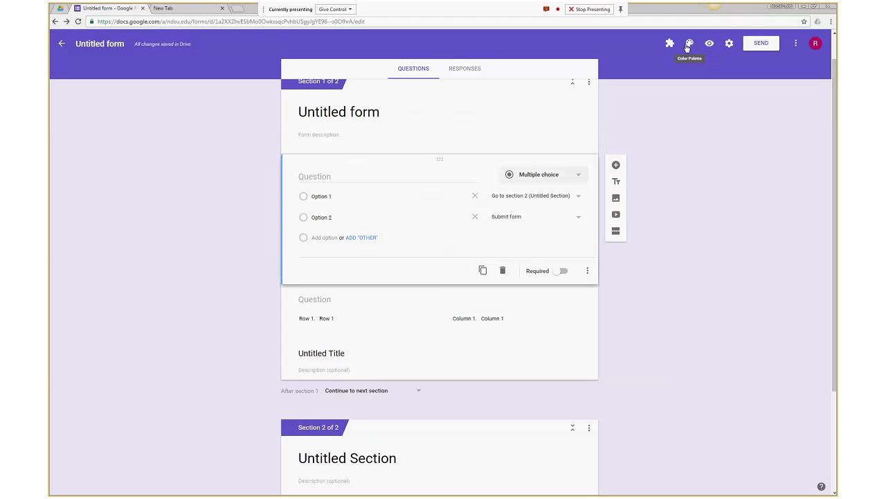
- Show the theme colour swatches and header image option for the untitled form
click(688, 45)
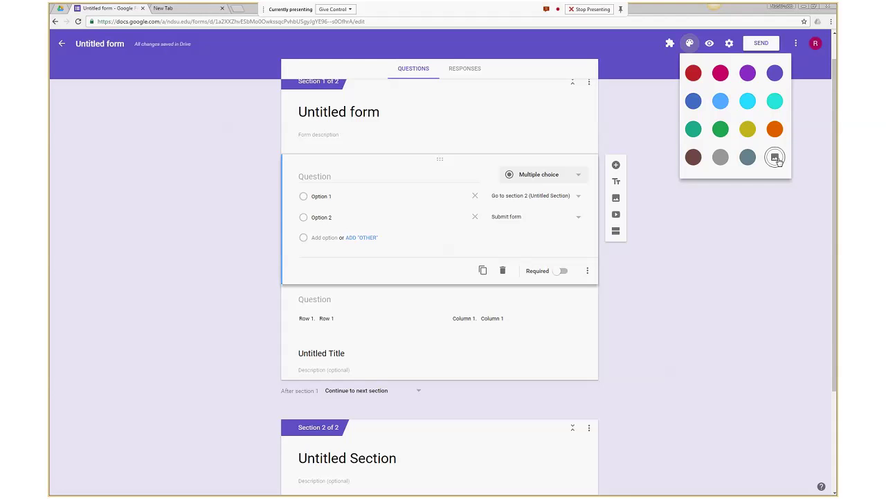
click(775, 158)
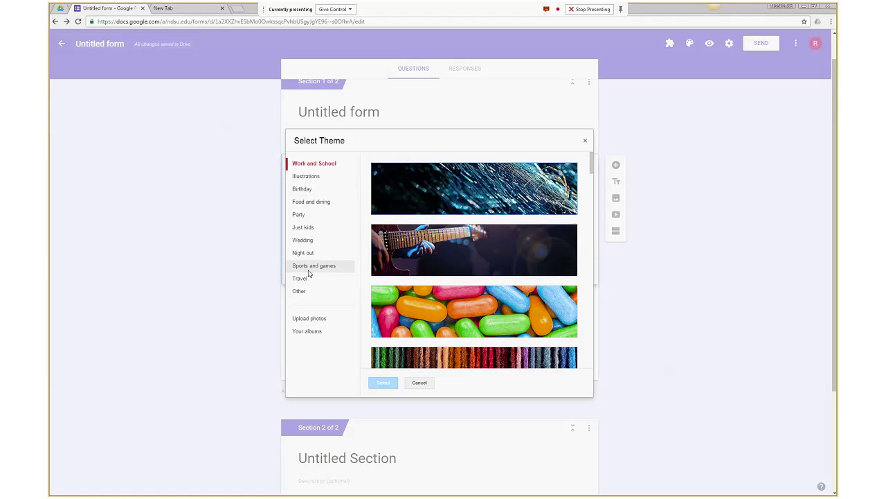
scroll(388, 330, down, 5)
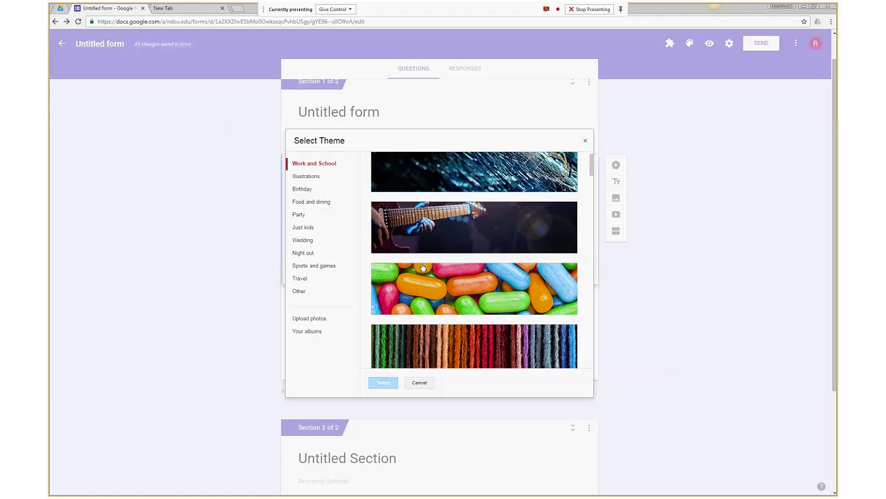
scroll(423, 267, down, 3)
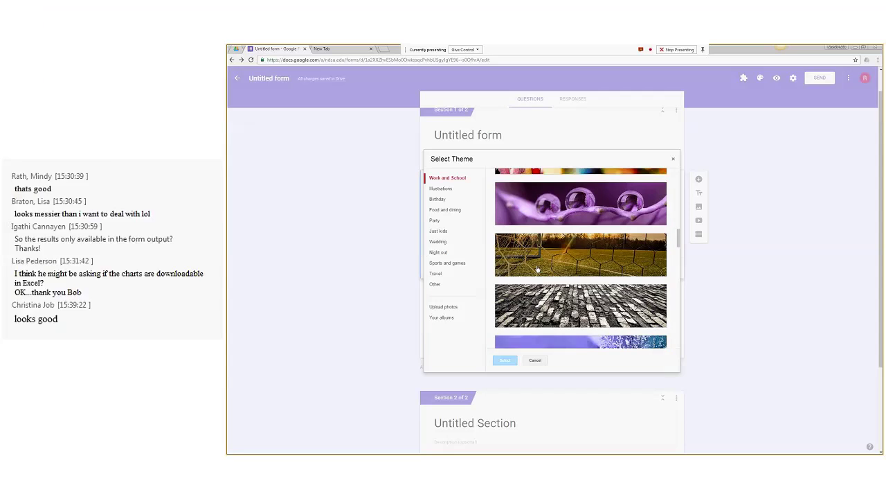
click(436, 199)
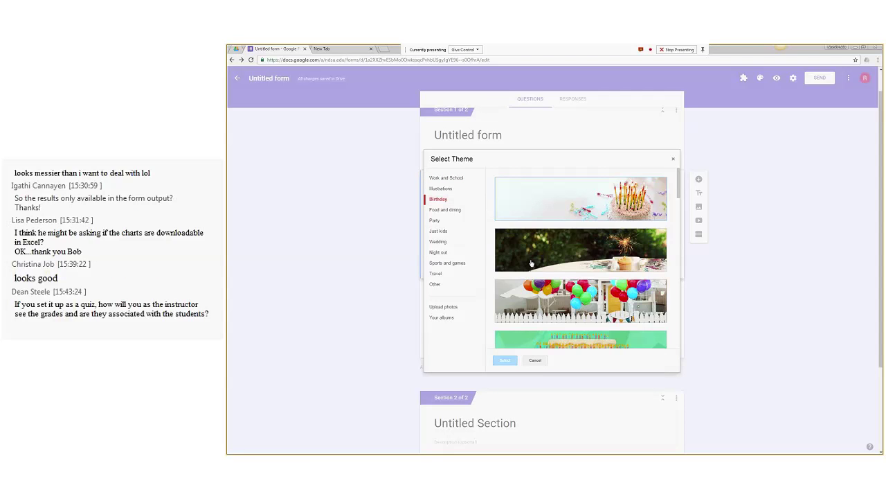
scroll(531, 262, down, 3)
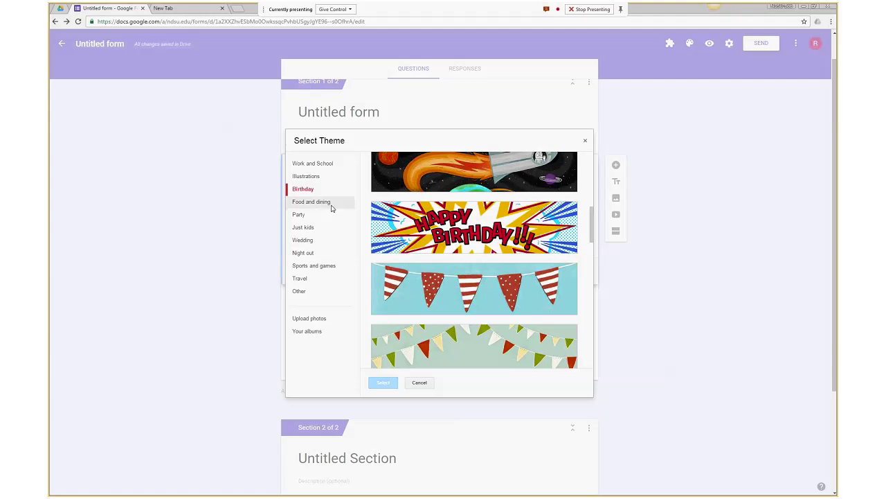
click(415, 385)
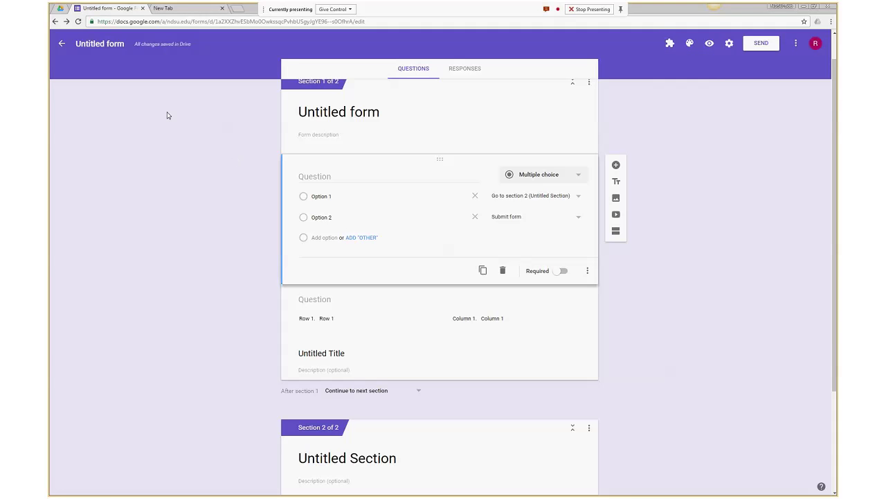
- Return to Forms home and open the Survey for Excel Survey Webinar form
click(63, 44)
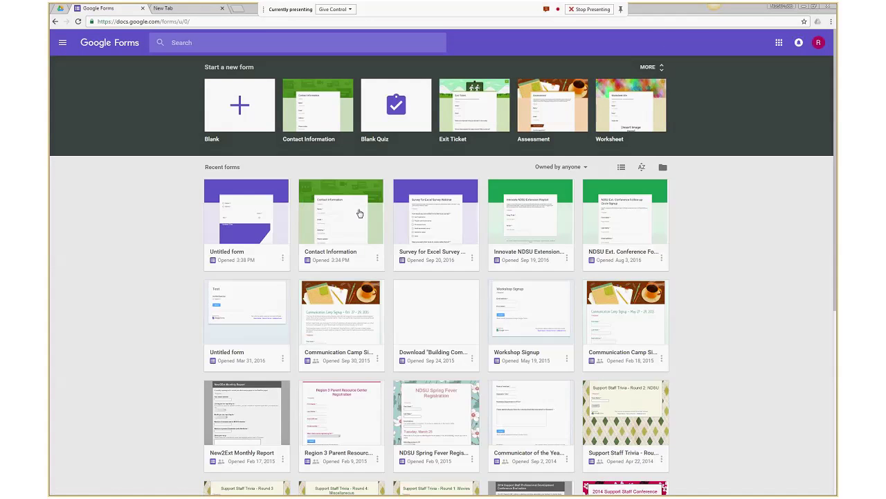
click(427, 254)
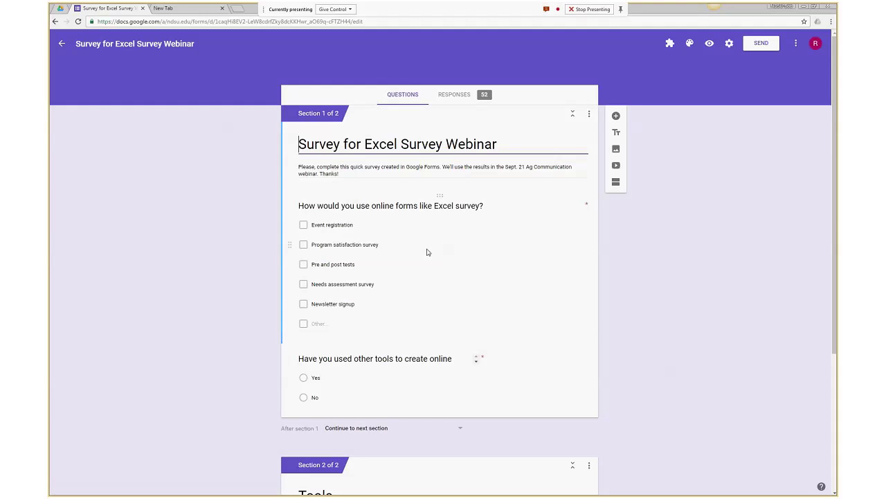
- Browse the 52-response summary with its bar and pie charts on the Responses tab
click(452, 97)
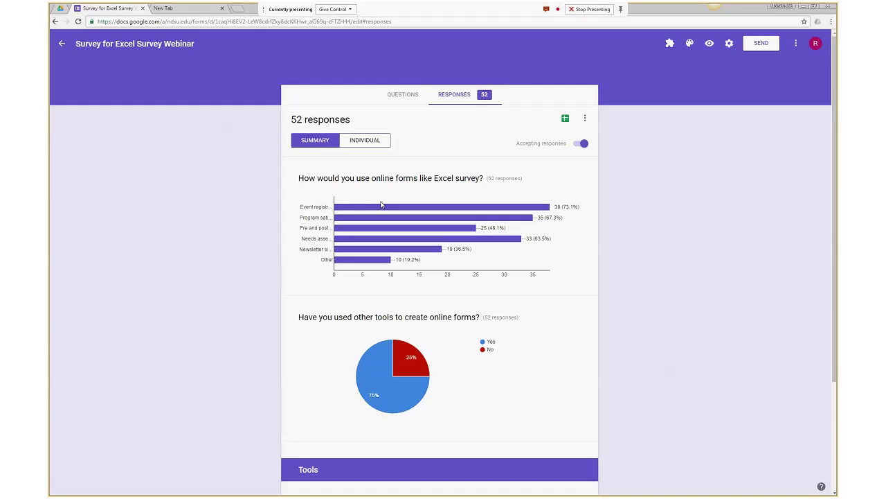
scroll(380, 204, down, 1)
scroll(381, 204, down, 2)
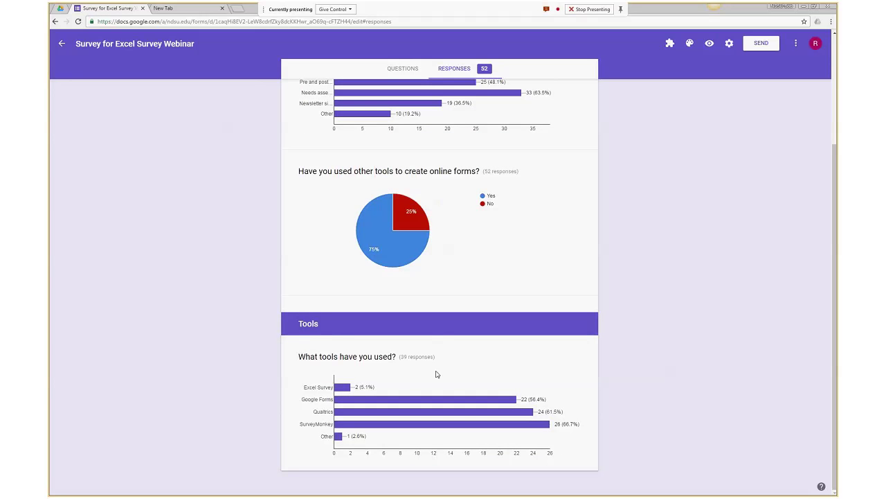
scroll(424, 208, up, 2)
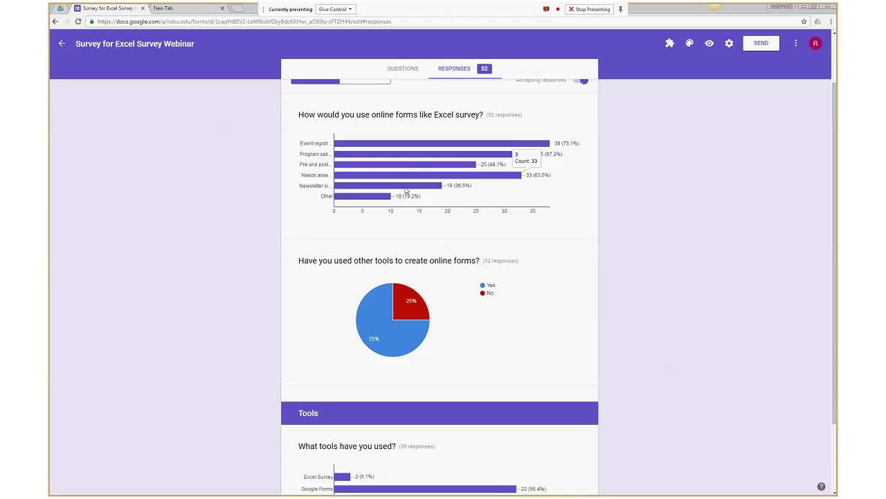
scroll(398, 195, up, 1)
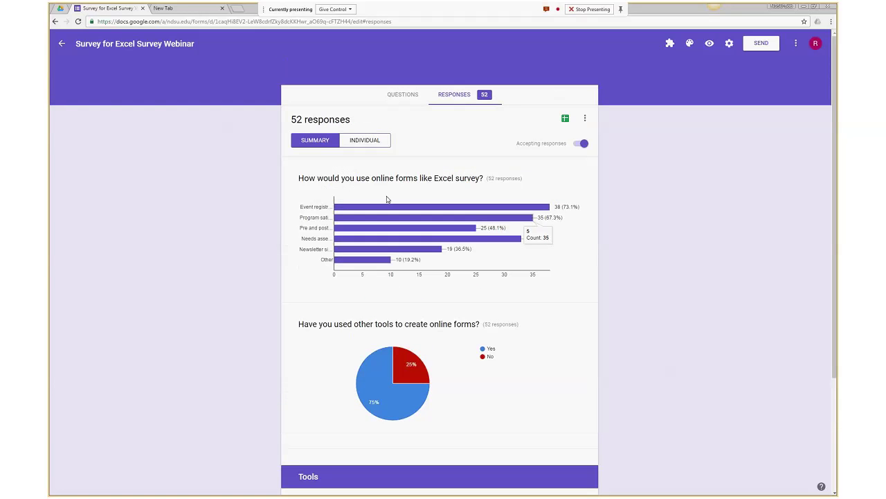
click(367, 141)
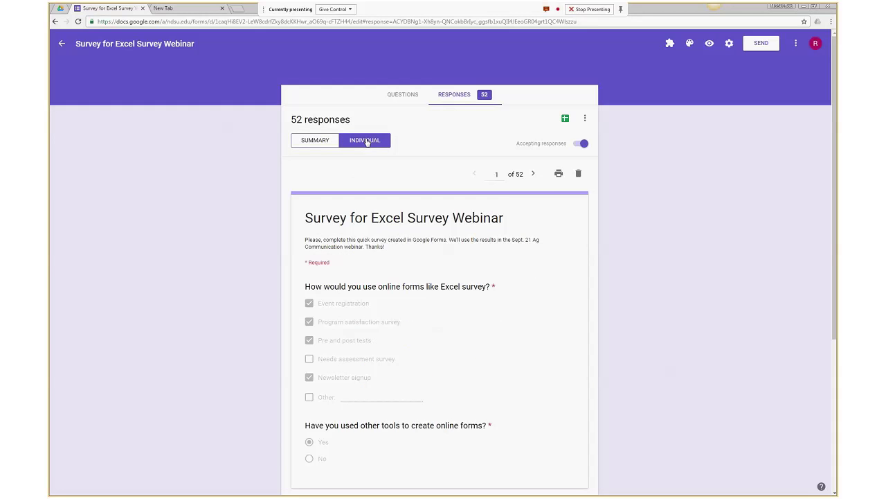
click(533, 173)
click(534, 173)
click(534, 174)
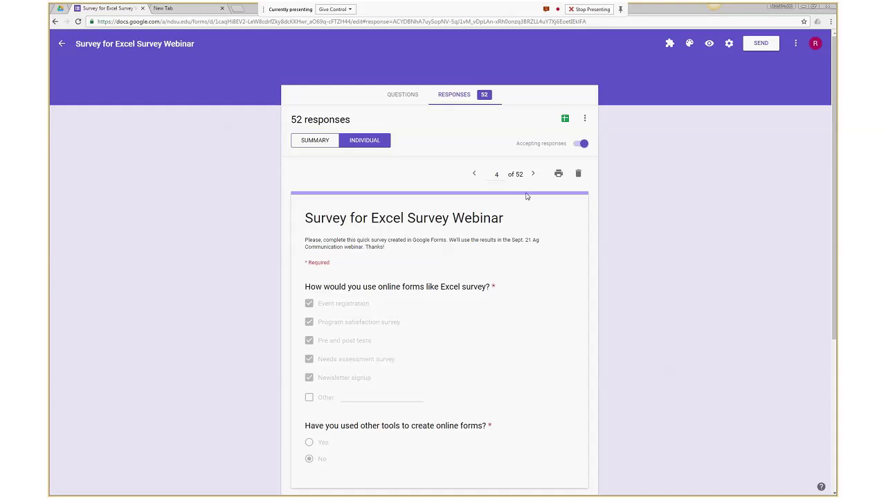
click(316, 141)
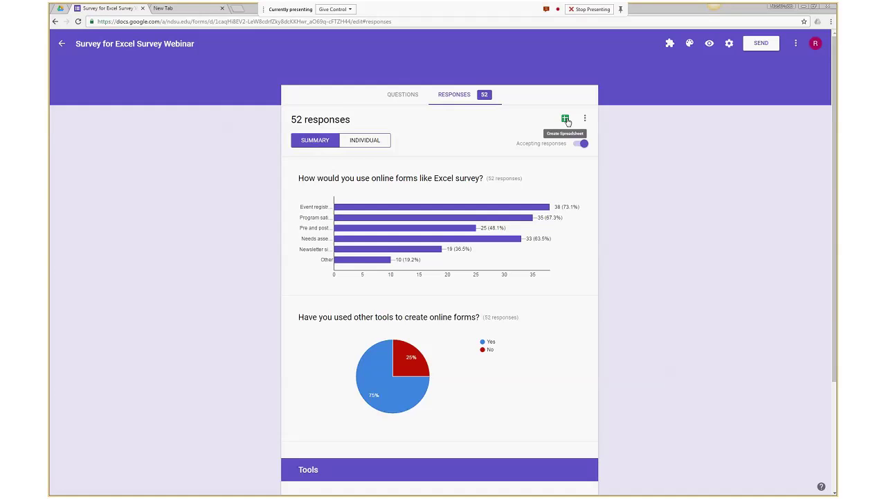
- Export the responses to a new spreadsheet, Survey for Excel Survey Webinar (Responses)
click(566, 120)
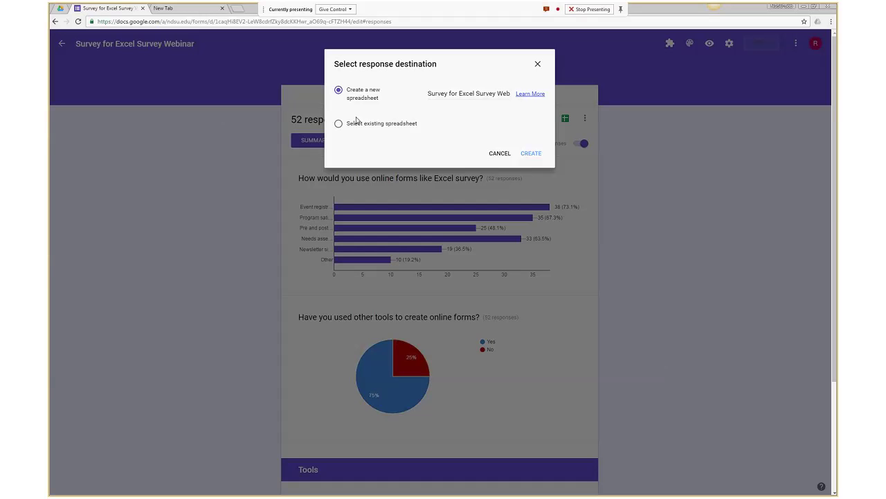
click(527, 154)
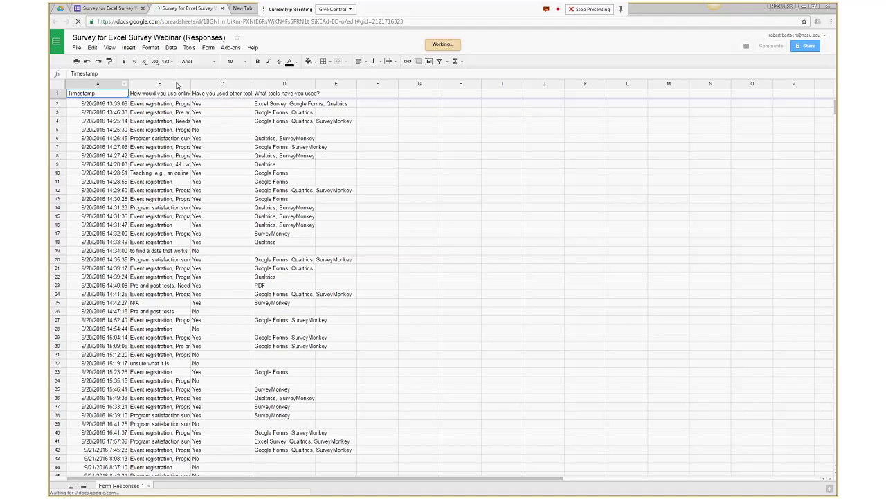
- Auto-fit the widths of columns B and D to show full headings and answers
click(169, 84)
double_click(189, 84)
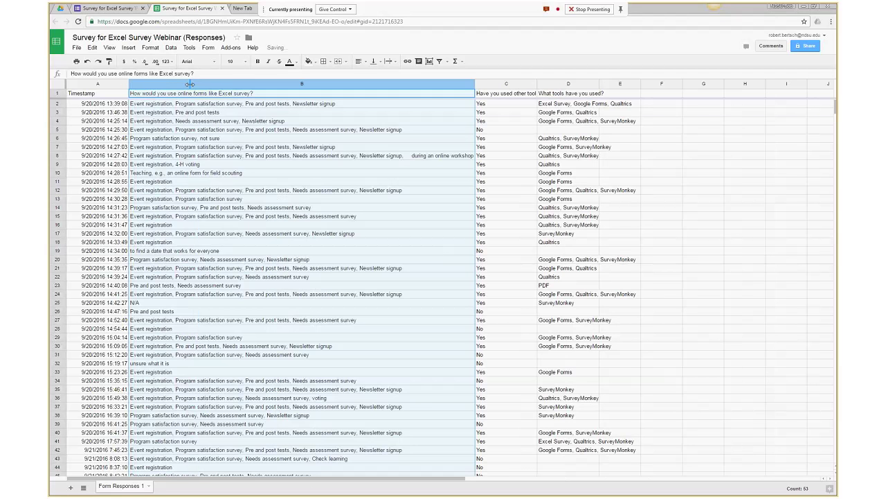
click(575, 83)
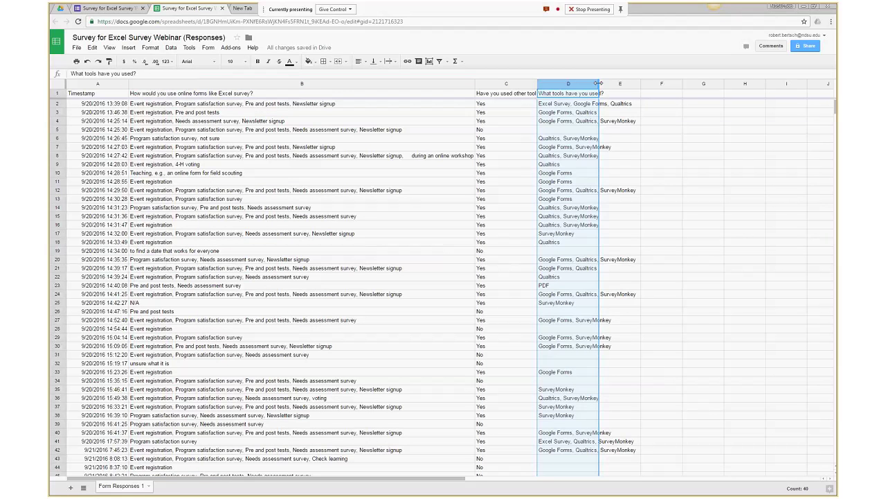
double_click(599, 83)
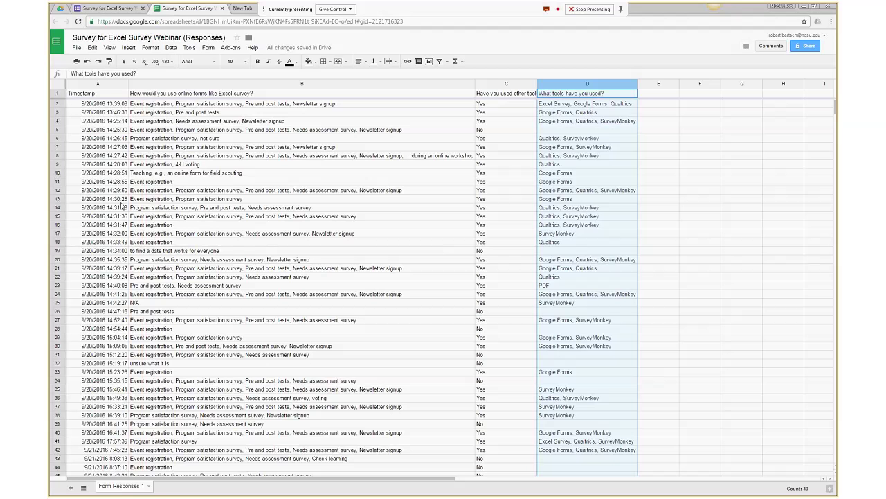
click(77, 48)
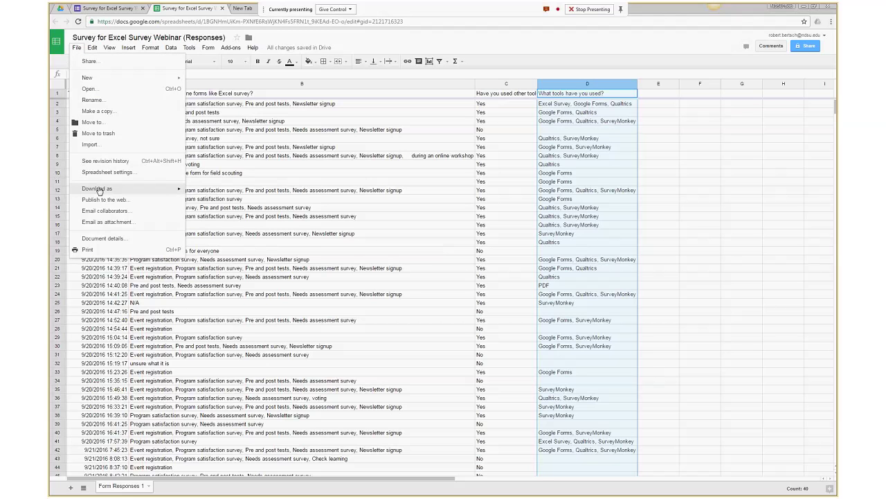
mouse_move(100, 190)
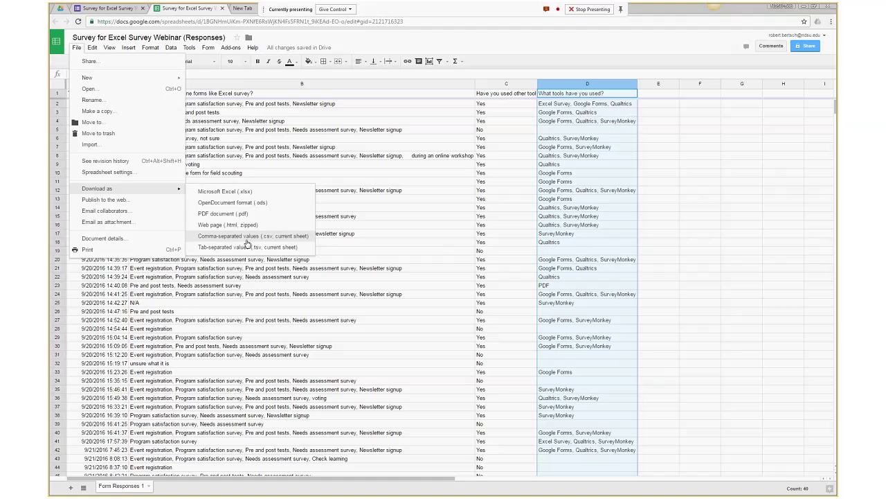
click(326, 39)
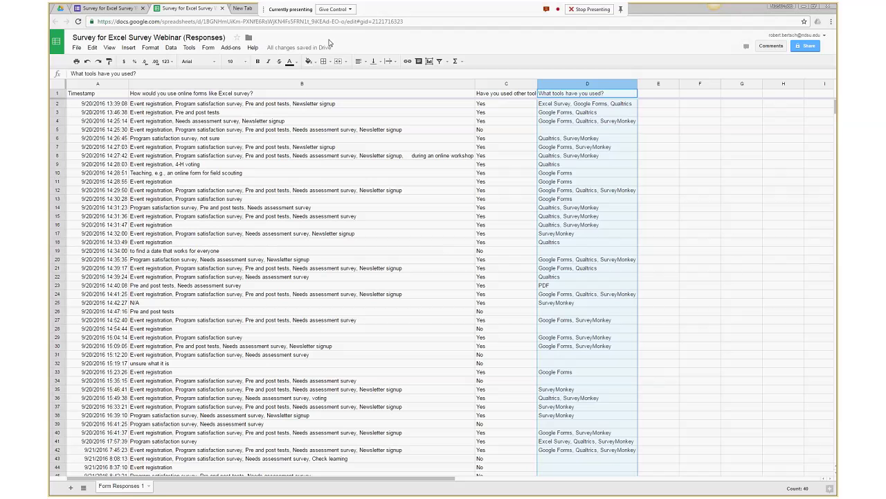
- Load ndsu.me/qualtrics in the empty new browser tab
click(244, 9)
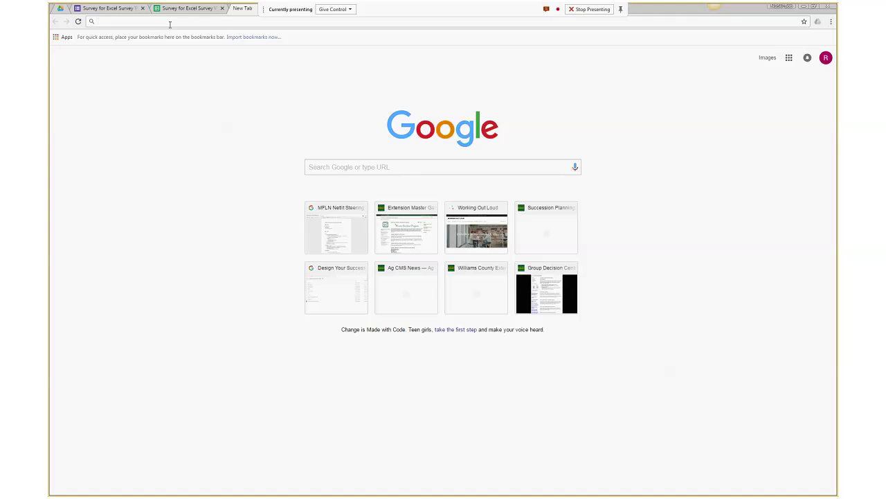
text(ndsu.me)
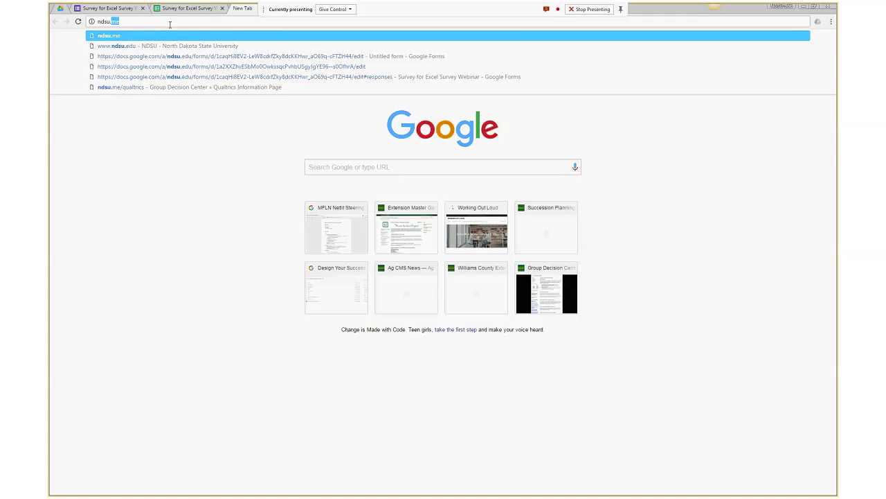
text(/)
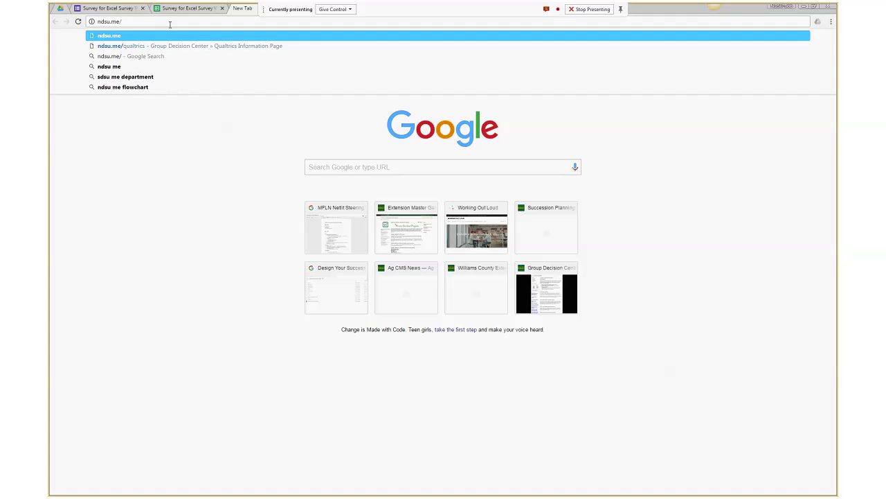
text(qualtrics)
key(Return)
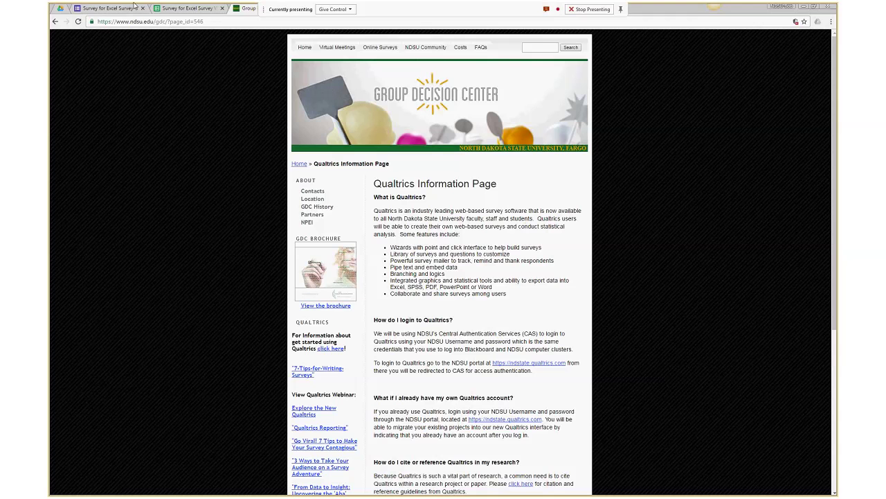
- Follow the ndstate.qualtrics.com link under 'How do I login to Qualtrics?'
scroll(610, 318, down, 1)
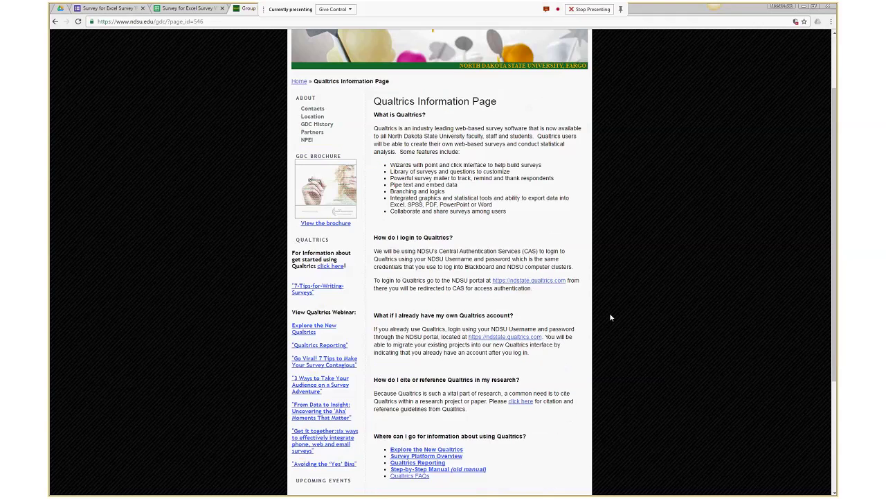
scroll(602, 311, down, 1)
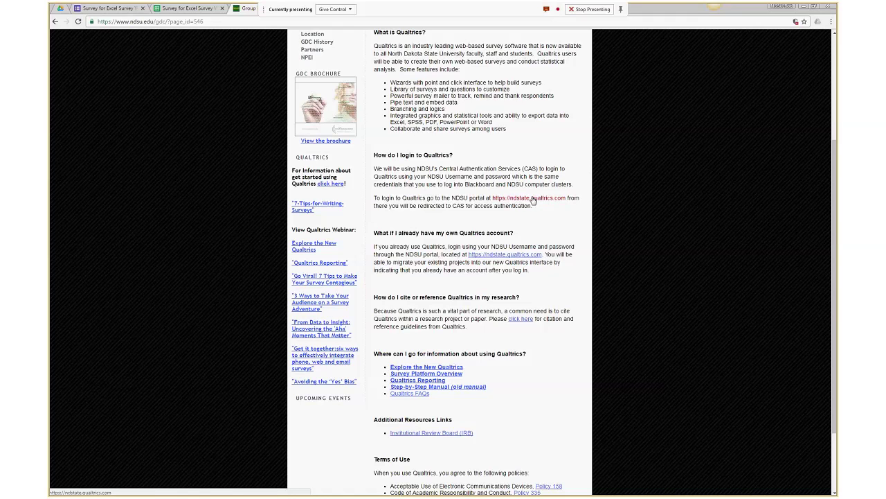
click(534, 200)
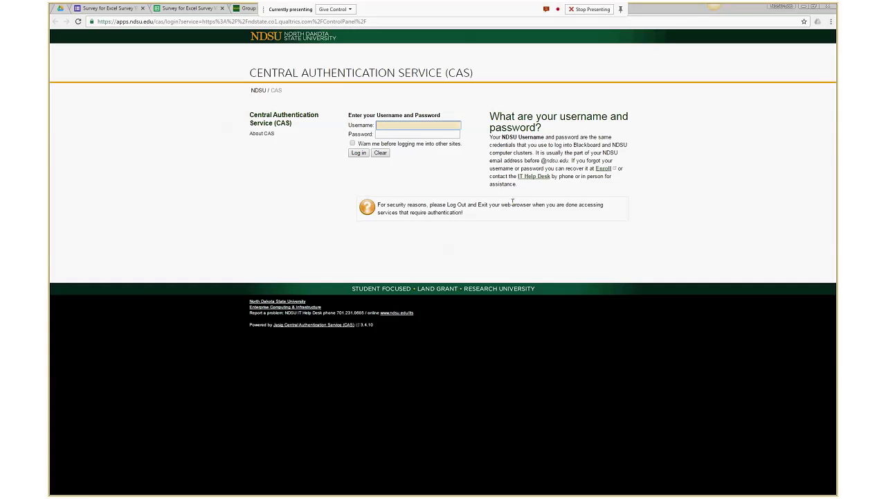
- Sign in to NDSU CAS with the NDSU username and account password
key(Tab)
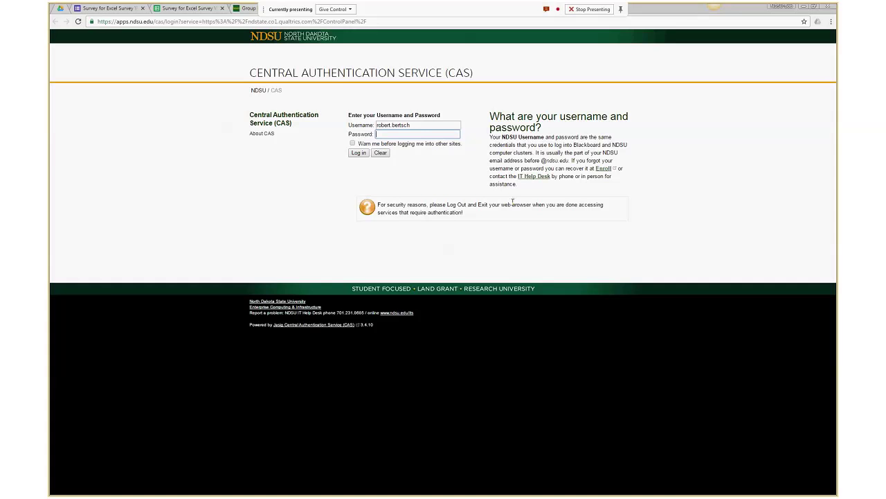
text(•••••••••)
key(Return)
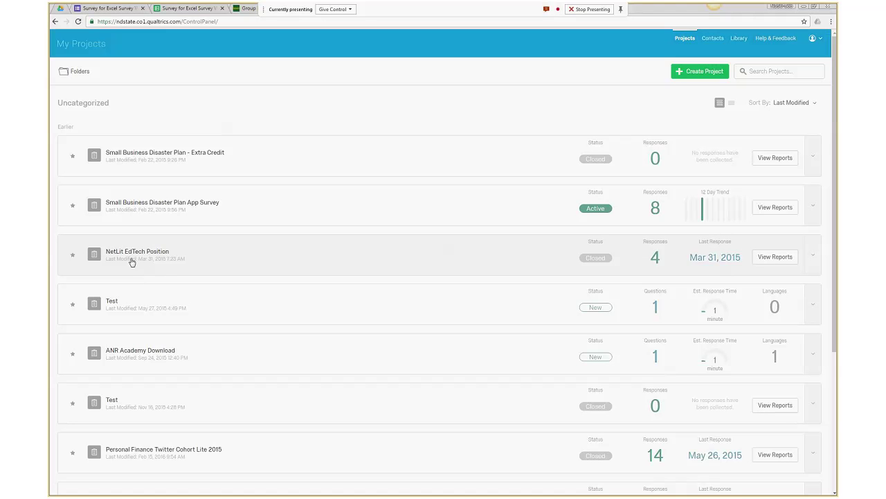
- Open the Nourishing Boomers E-newsletter Survey results report from the second page of projects
scroll(223, 276, down, 2)
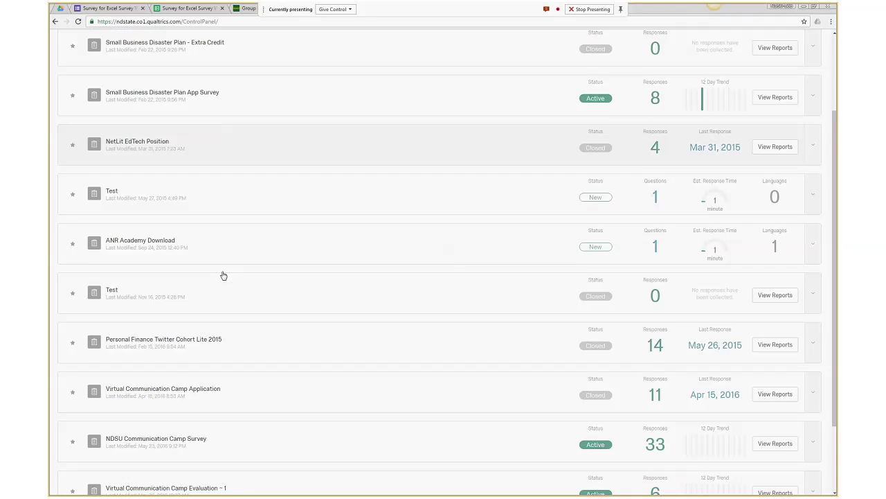
scroll(223, 276, down, 1)
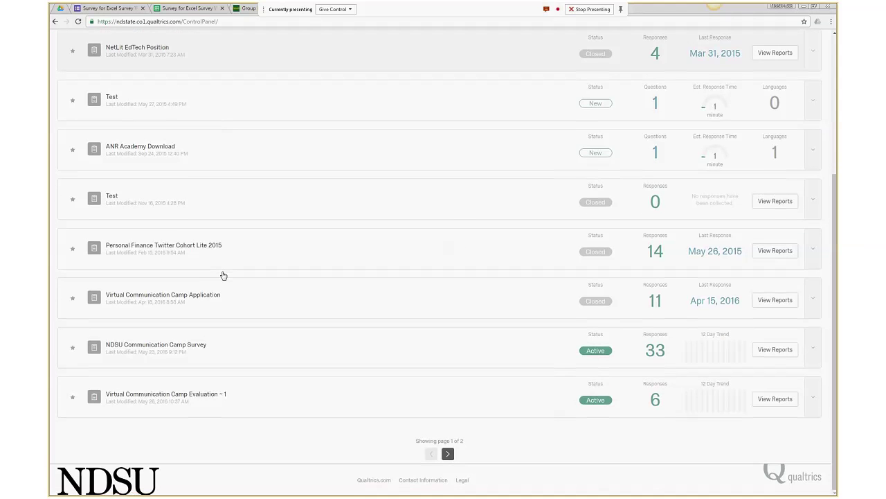
scroll(223, 276, up, 2)
scroll(223, 276, down, 1)
scroll(223, 276, down, 1)
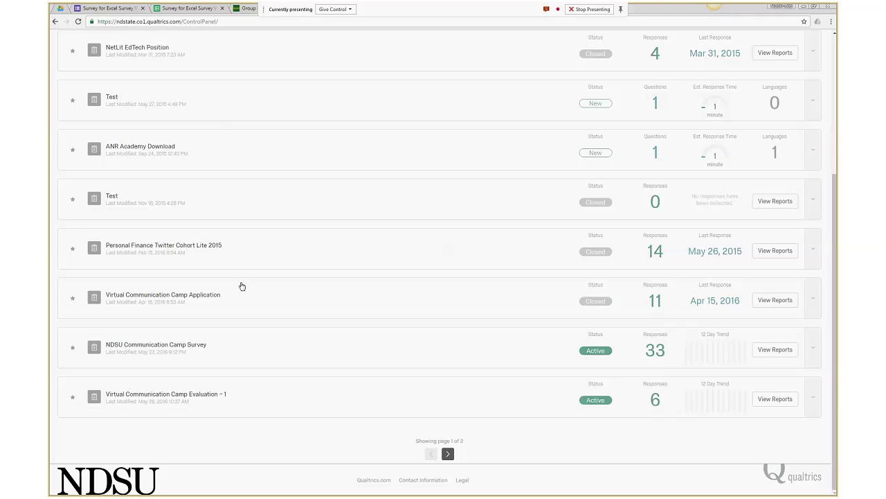
click(447, 454)
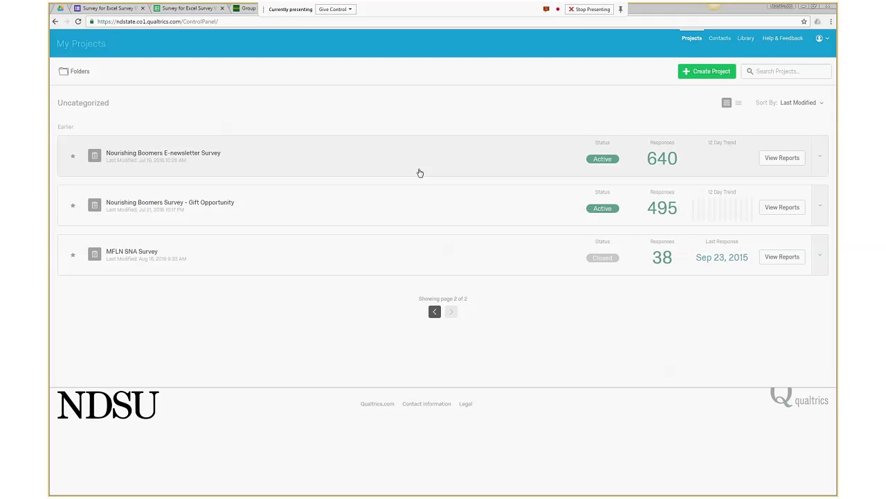
click(784, 160)
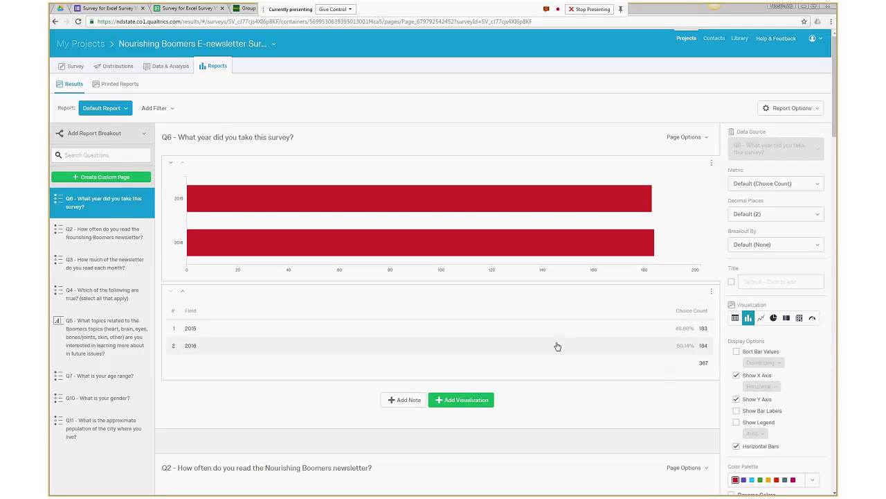
- Jump to Q3 in the report and open its reading-amount chart's visualization settings
scroll(557, 347, down, 5)
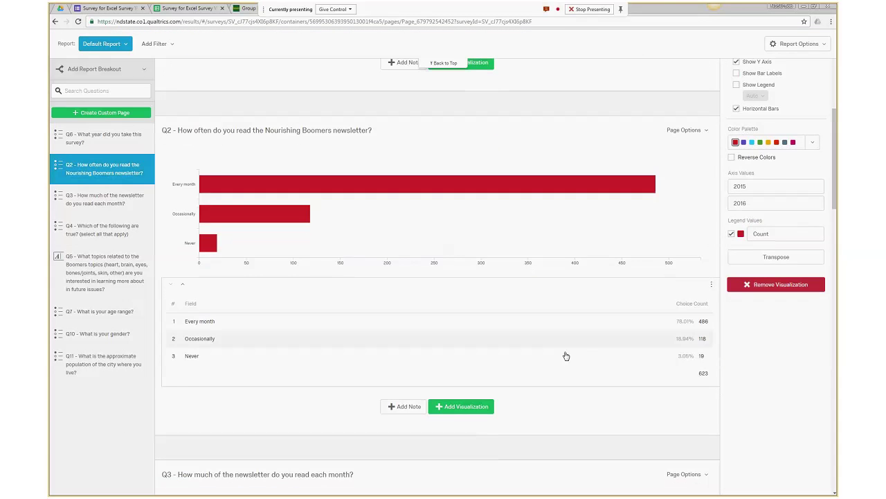
scroll(561, 347, down, 5)
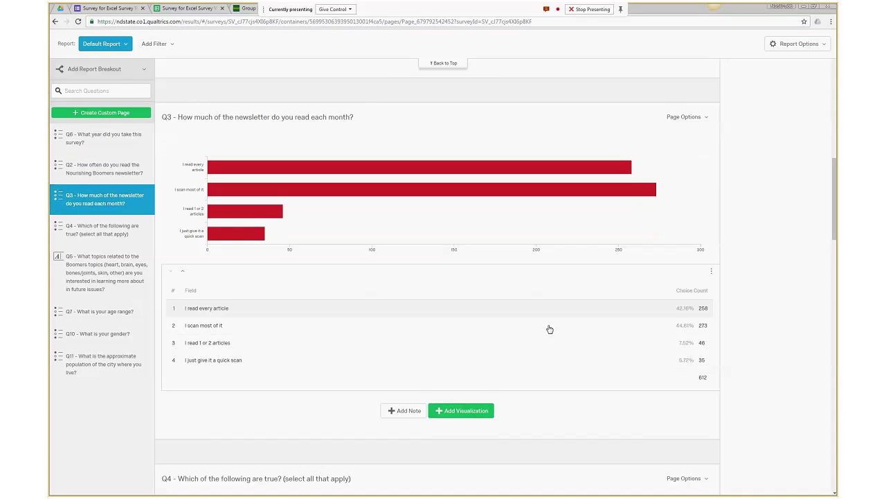
scroll(553, 328, up, 2)
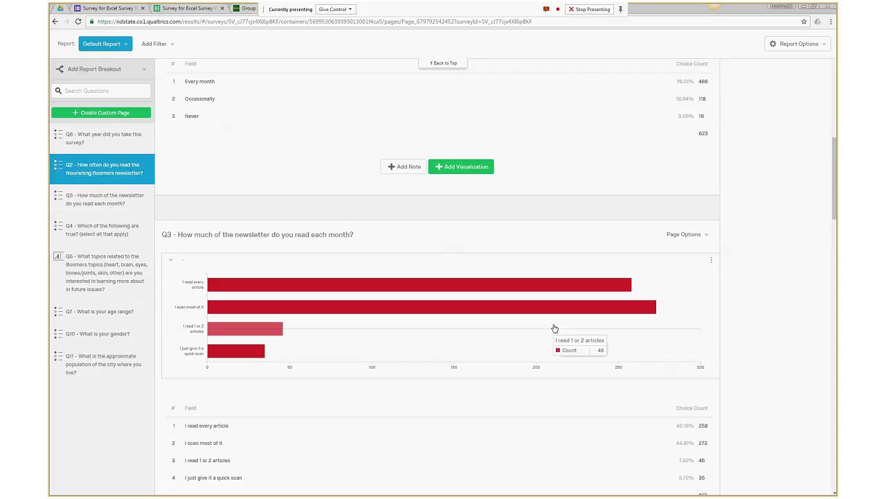
click(555, 328)
scroll(554, 328, up, 3)
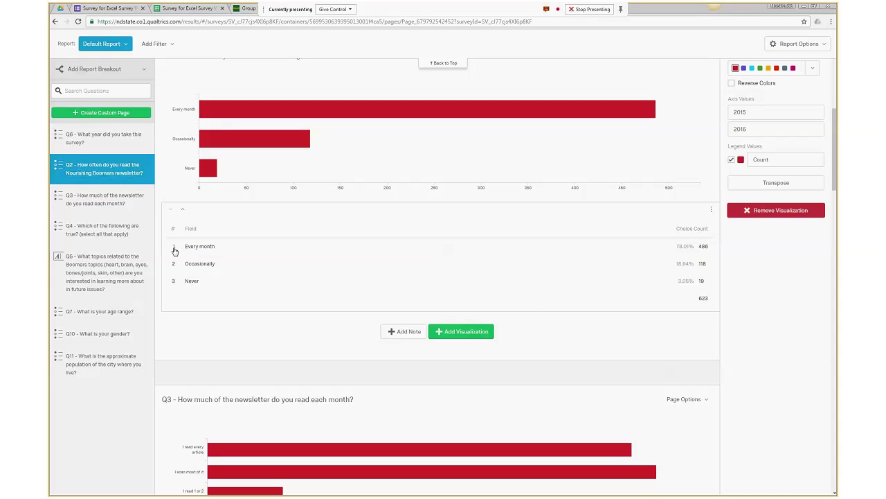
click(78, 203)
click(396, 318)
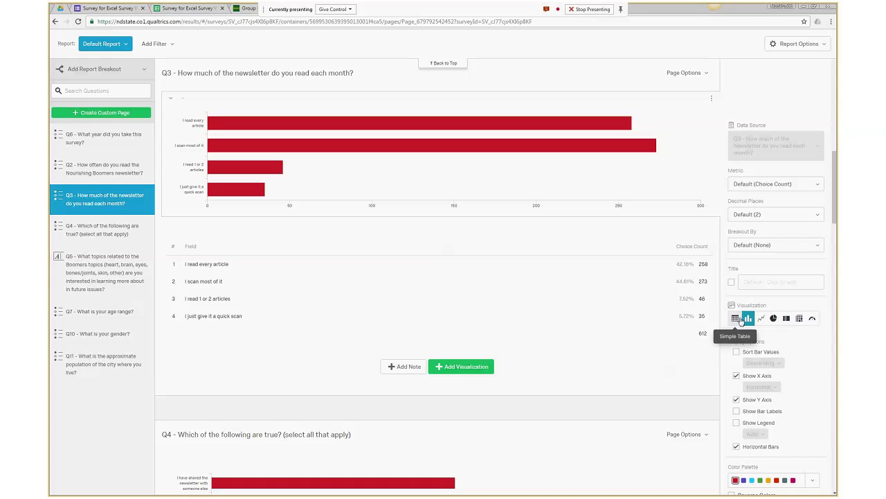
- Show Q3 as a simple table and a statistics table (mean 1.77, count 612)
click(738, 323)
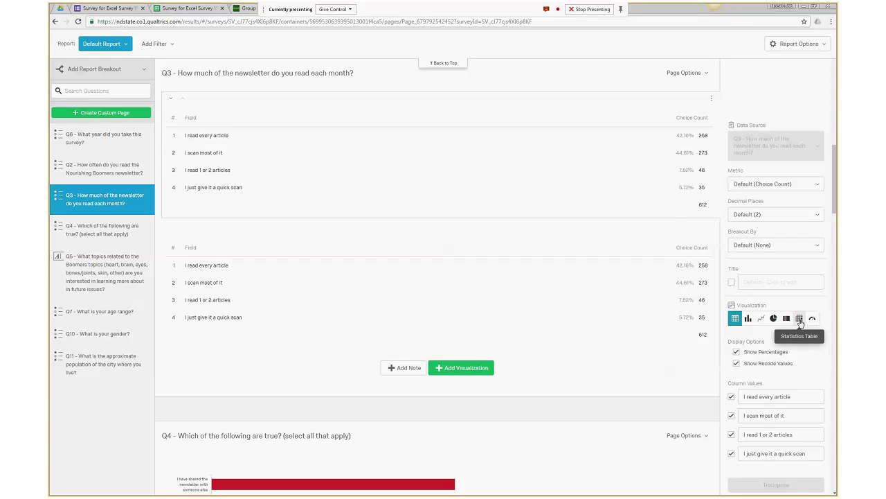
click(800, 321)
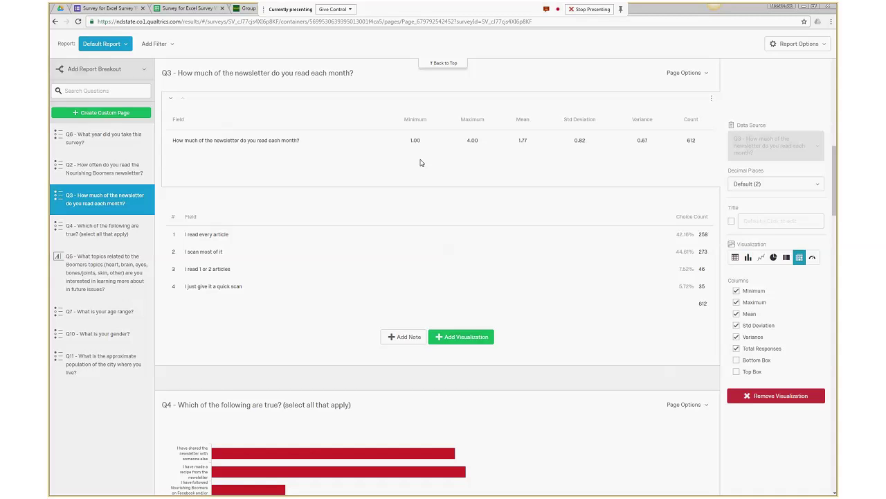
scroll(381, 167, up, 3)
scroll(378, 149, up, 10)
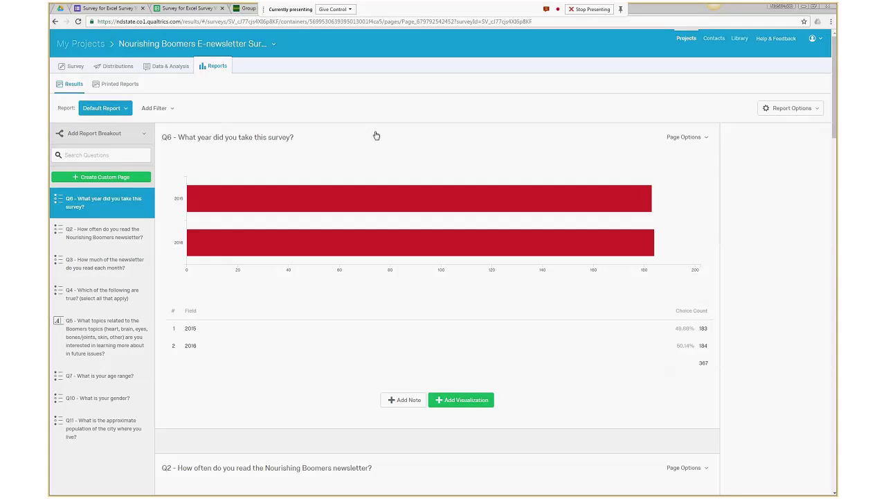
- Return to the My Projects list via the breadcrumb link
click(95, 48)
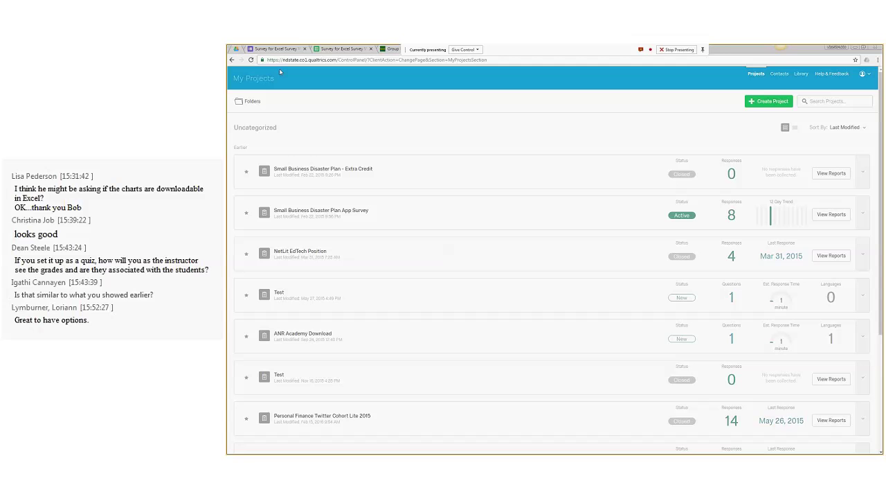
- Cancel the new Qualtrics project and switch to the Microsoft Forms Survey for Excel Survey Webinar summary
click(750, 102)
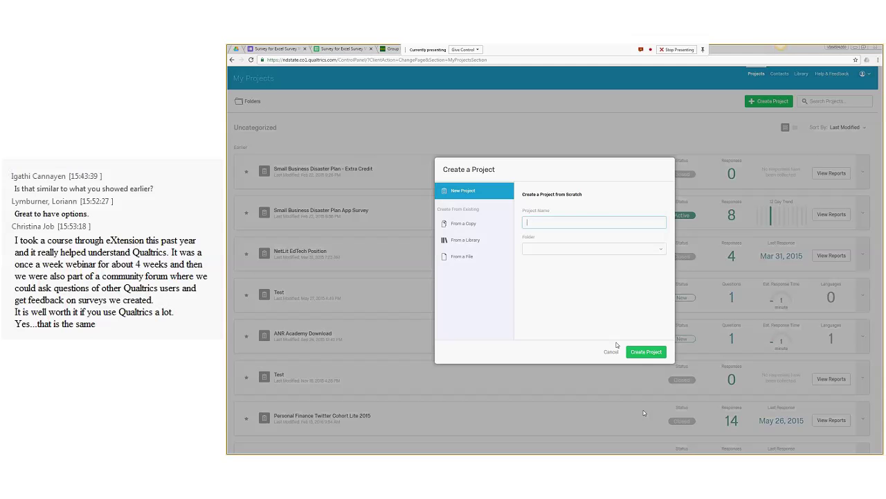
click(612, 352)
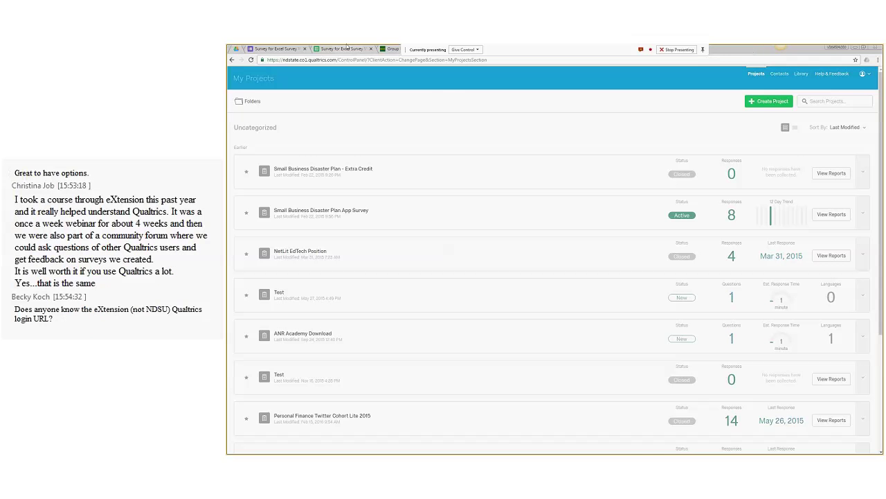
click(384, 49)
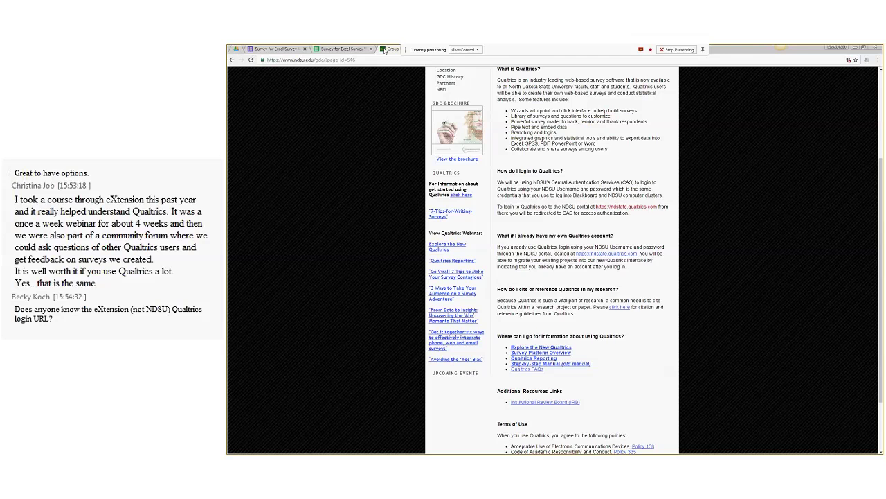
click(365, 60)
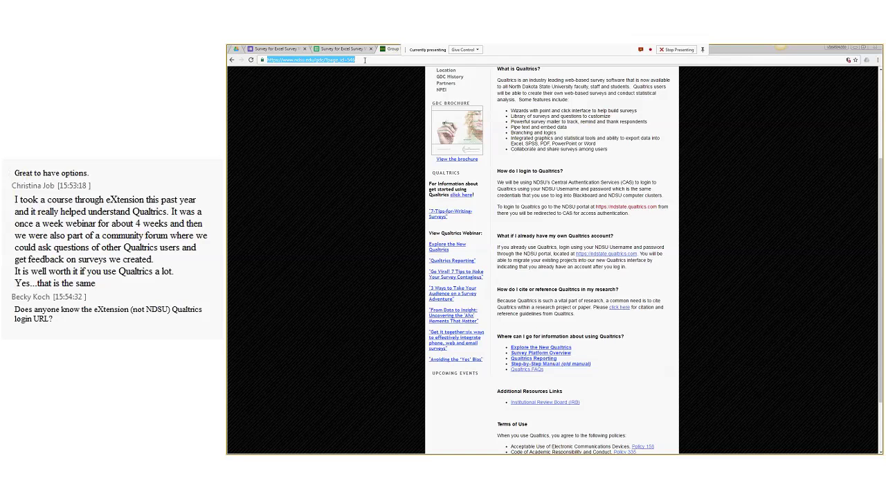
text(plu)
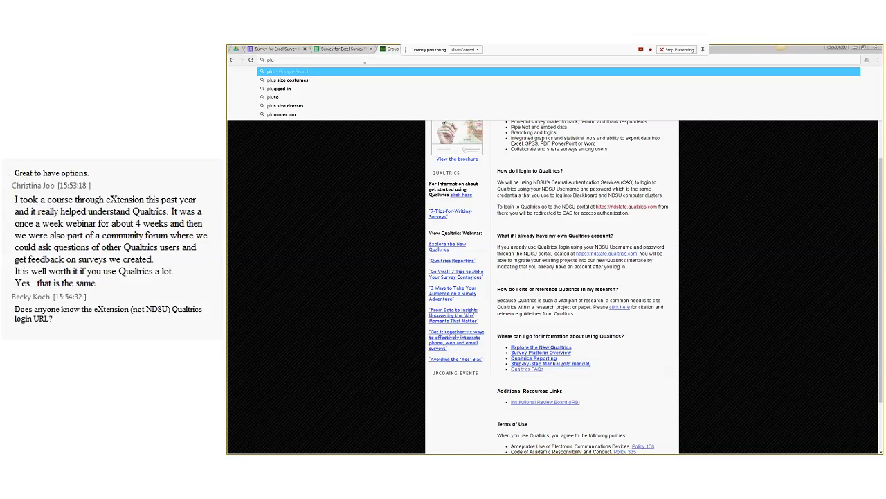
key(alt+Tab)
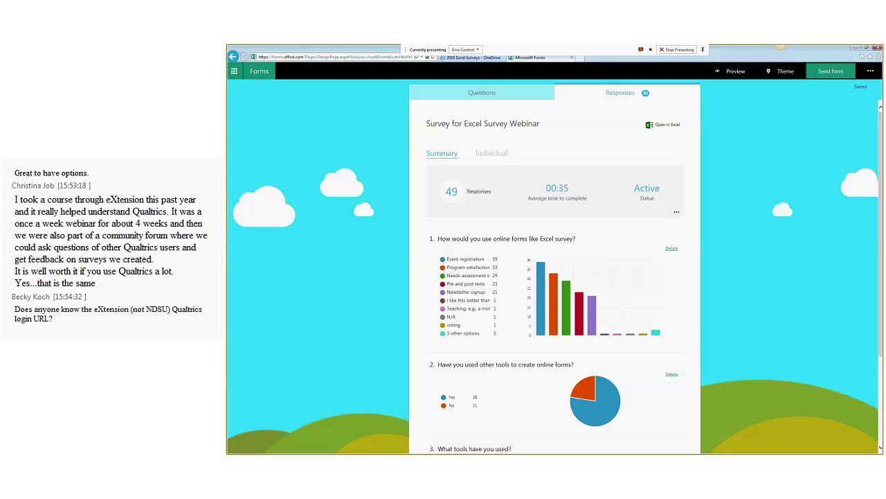